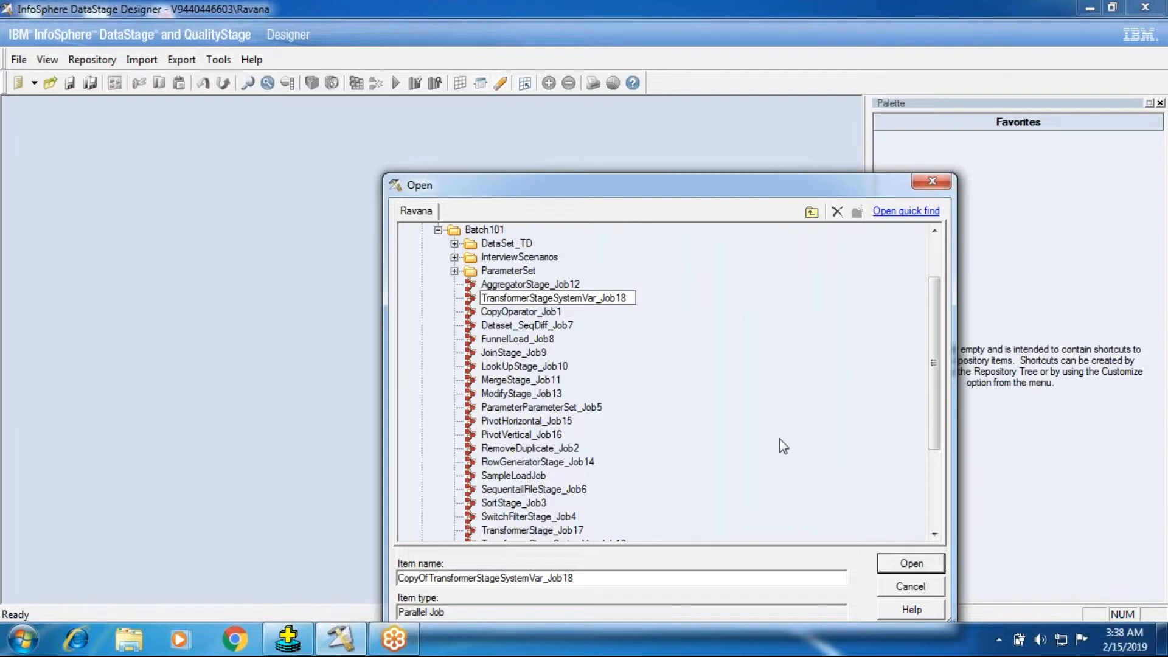
Step: Rename the copied job in the Batch101 folder as TransformerStageVar_Job19
{"action": "left_click", "coordinate": [582, 297]}
{"action": "key", "text": "BackSpace"}
{"action": "key", "text": "BackSpace"}
{"action": "key", "text": "BackSpace"}
{"action": "key", "text": "BackSpace"}
{"action": "key", "text": "BackSpace"}
{"action": "key", "text": "BackSpace"}
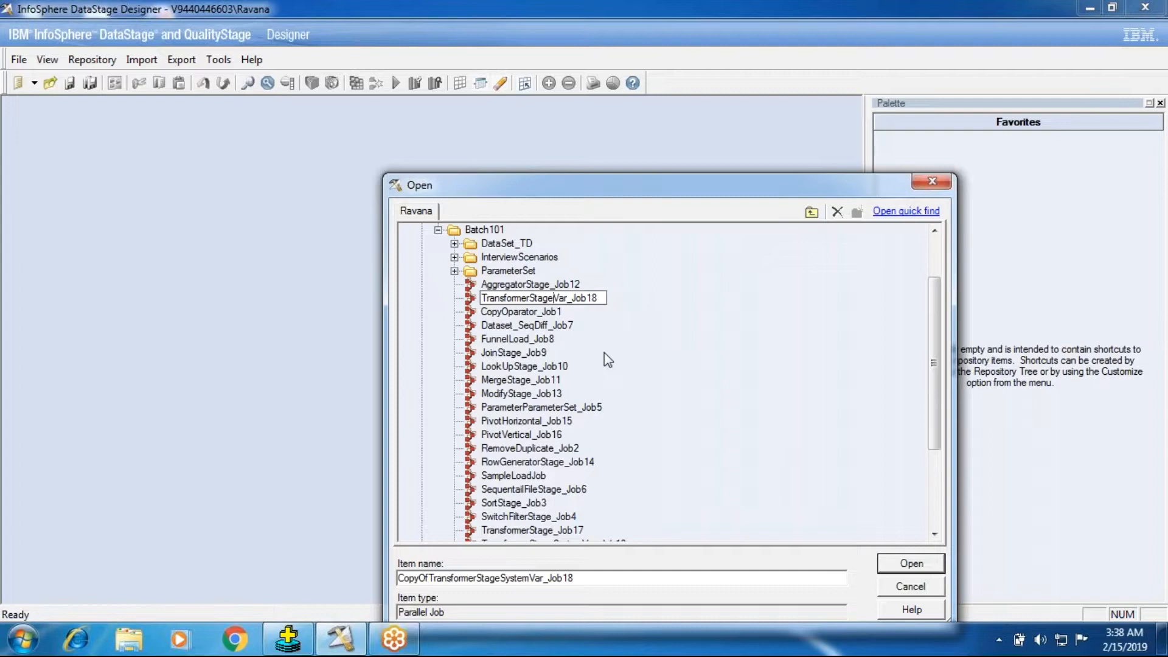
{"action": "left_click", "coordinate": [602, 296]}
{"action": "key", "text": "BackSpace"}
{"action": "type", "text": "9"}
{"action": "key", "text": "Escape"}
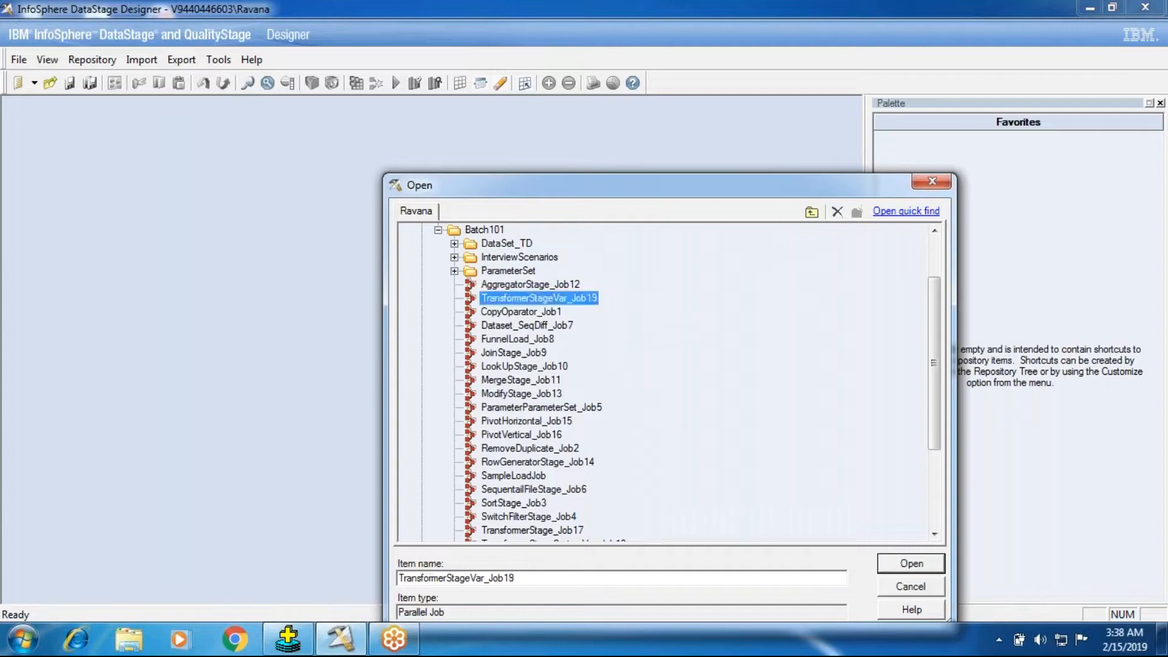
Step: Open the TransformerStageVar_Job19 job and its Transformer_1 stage, and collapse the DSLink16 output link
{"action": "left_click", "coordinate": [935, 567]}
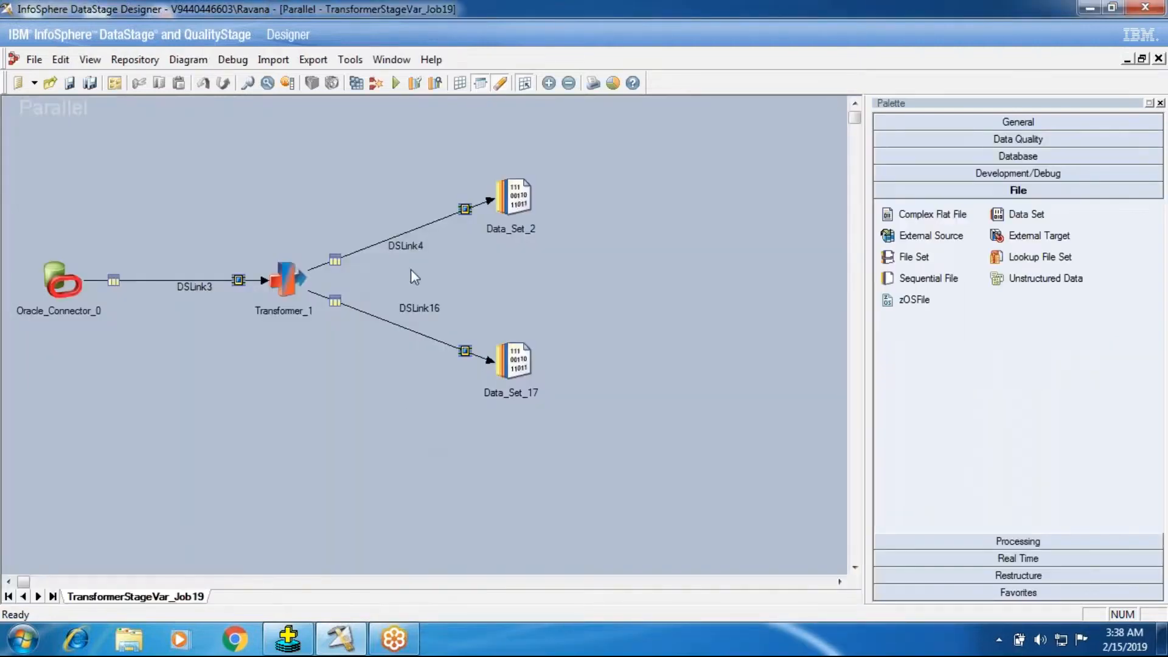
{"action": "left_click", "coordinate": [514, 362]}
{"action": "left_click", "coordinate": [287, 280]}
{"action": "double_click", "coordinate": [298, 280]}
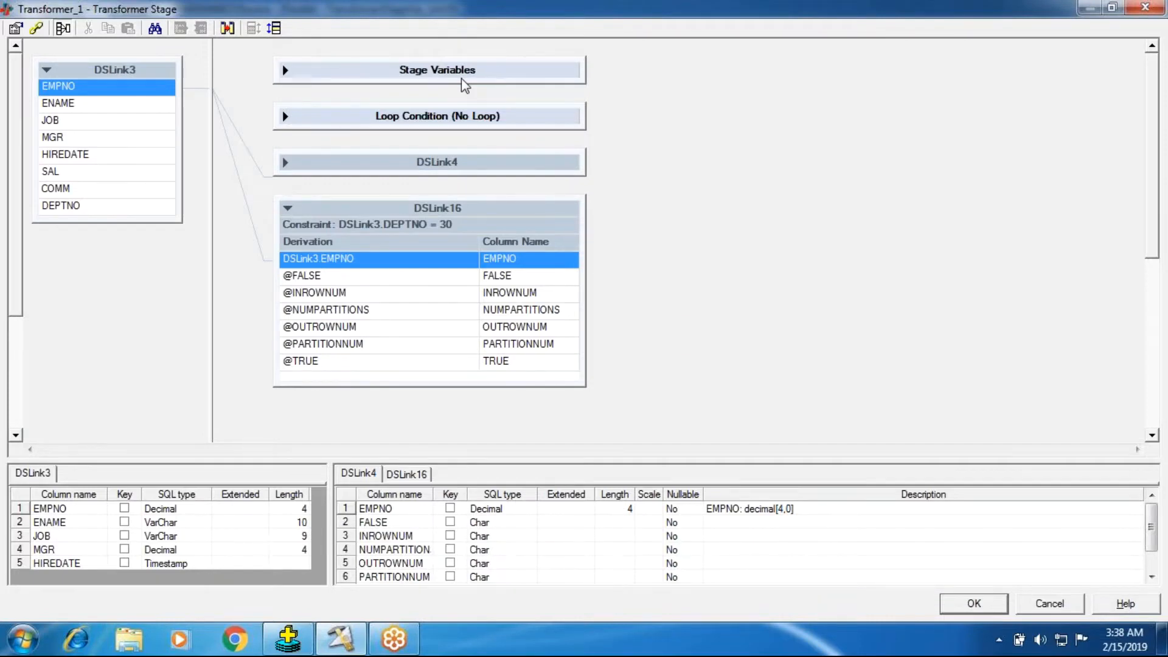
{"action": "left_click", "coordinate": [296, 215]}
{"action": "left_click", "coordinate": [291, 210]}
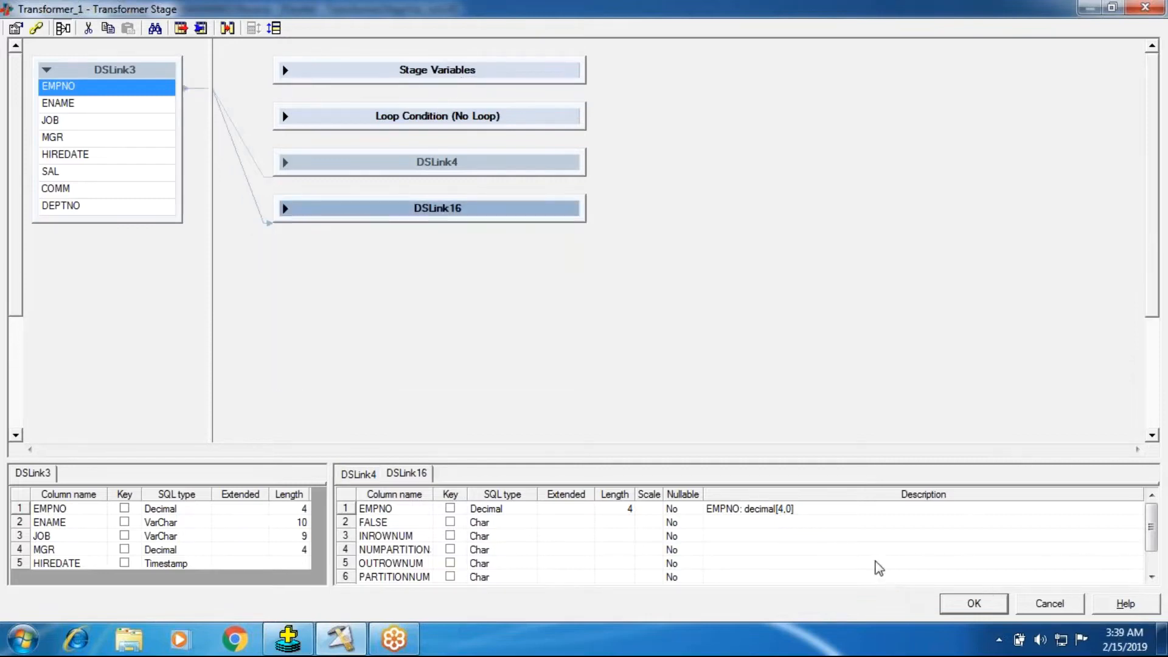
{"action": "left_click", "coordinate": [962, 609]}
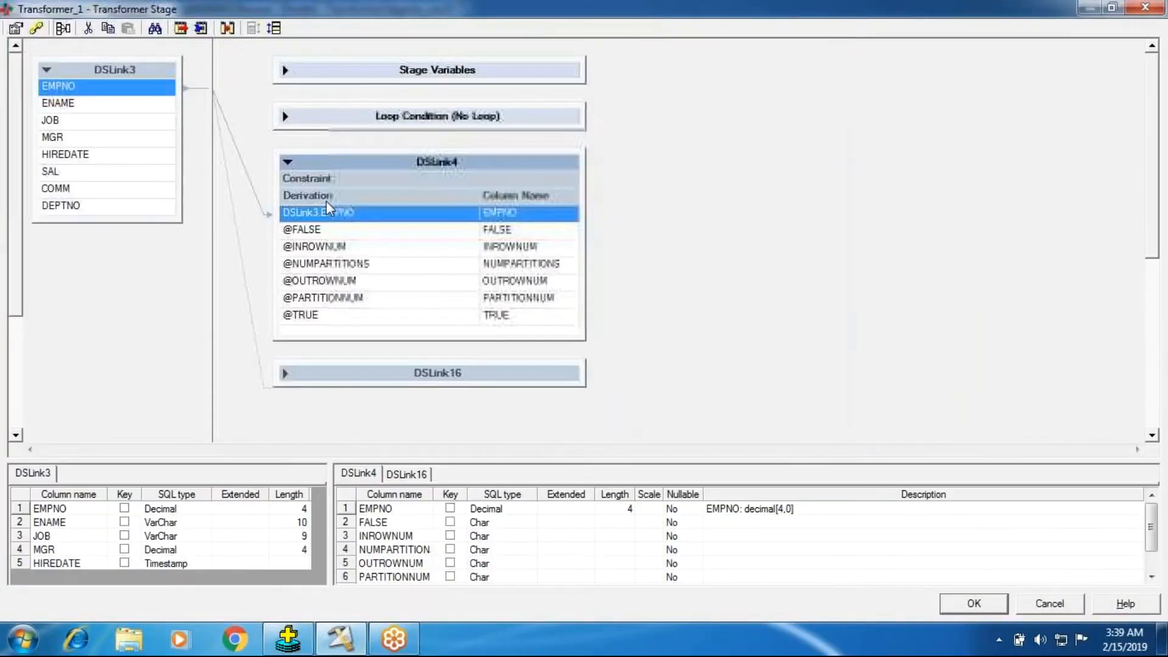
Step: Delete all output columns, EMPNO through TRUE, from the DSLink4 link of the Transformer
{"action": "left_click", "coordinate": [320, 321], "text": "shift"}
{"action": "key", "text": "Delete"}
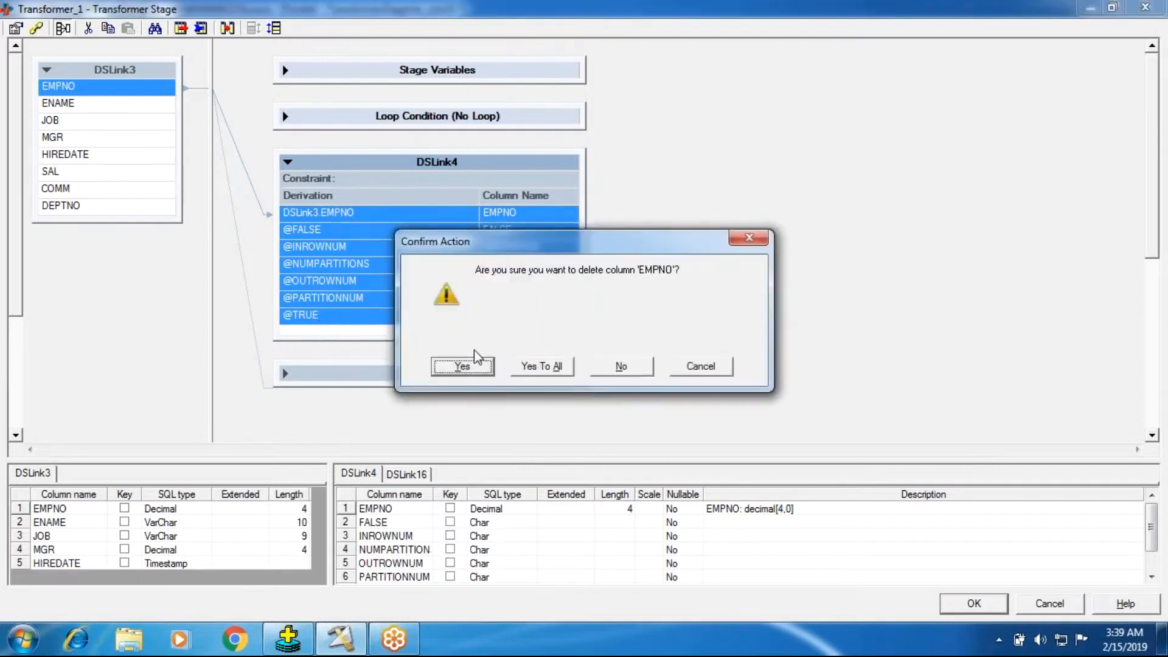
{"action": "left_click", "coordinate": [542, 366]}
Step: Clear the constraint of the DSLink16 output link in the Transformer stage constraints
{"action": "left_click", "coordinate": [283, 374]}
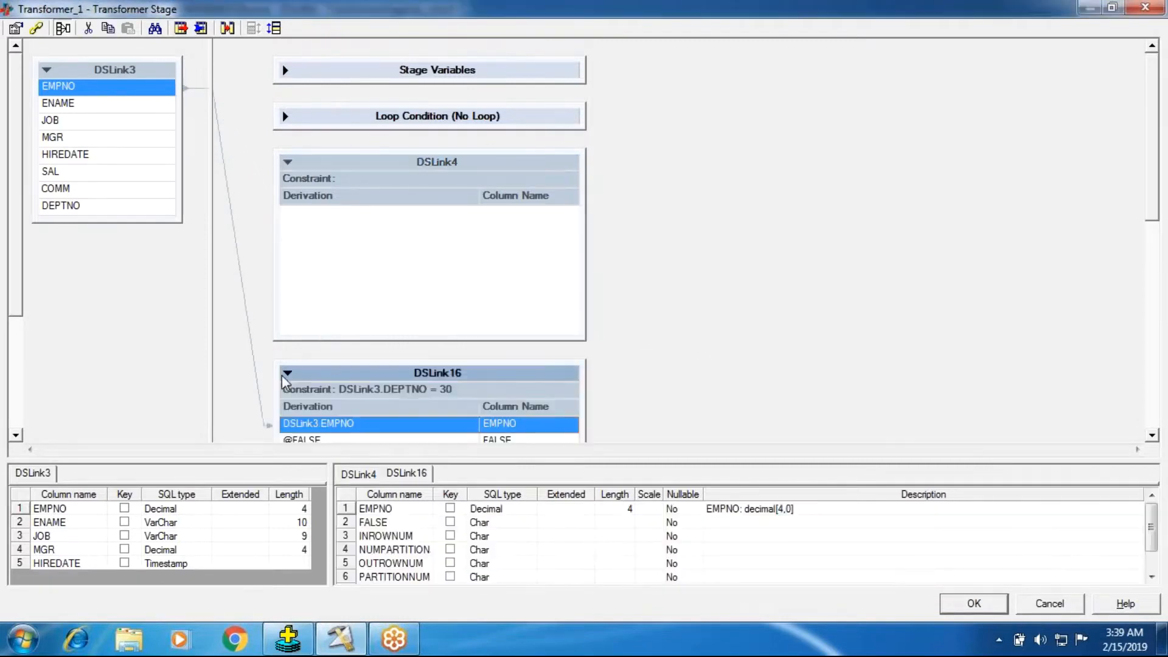
{"action": "double_click", "coordinate": [375, 392]}
{"action": "left_click", "coordinate": [440, 297]}
{"action": "key", "text": "ctrl+a"}
{"action": "key", "text": "Delete"}
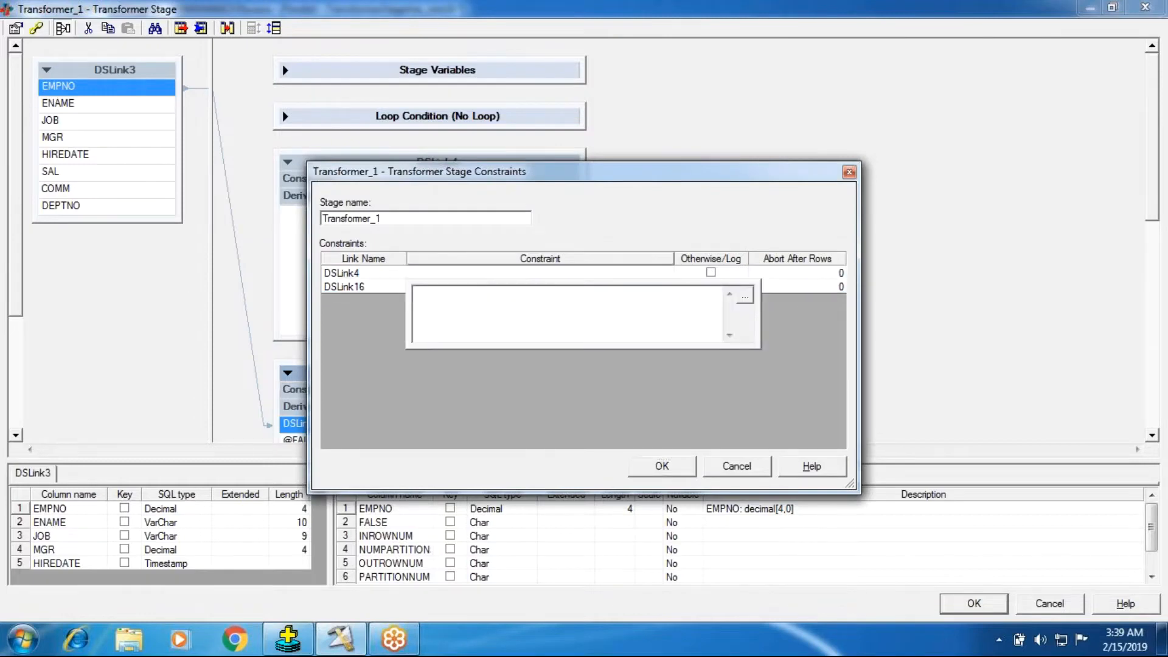
{"action": "left_click", "coordinate": [692, 467]}
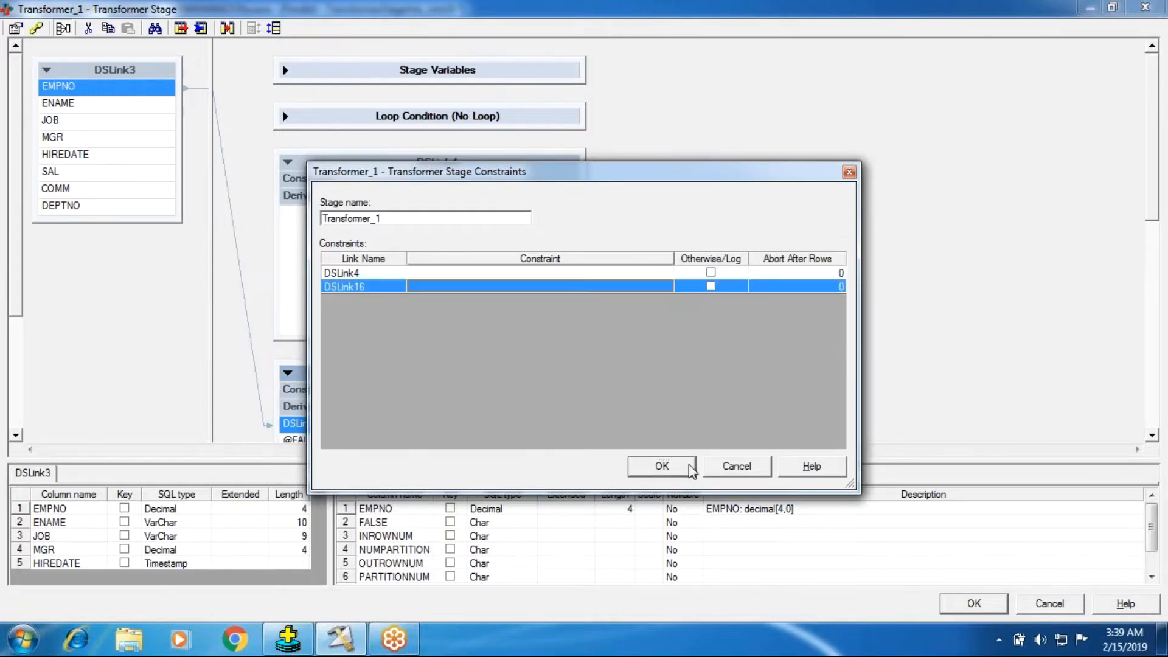
{"action": "left_click", "coordinate": [657, 467]}
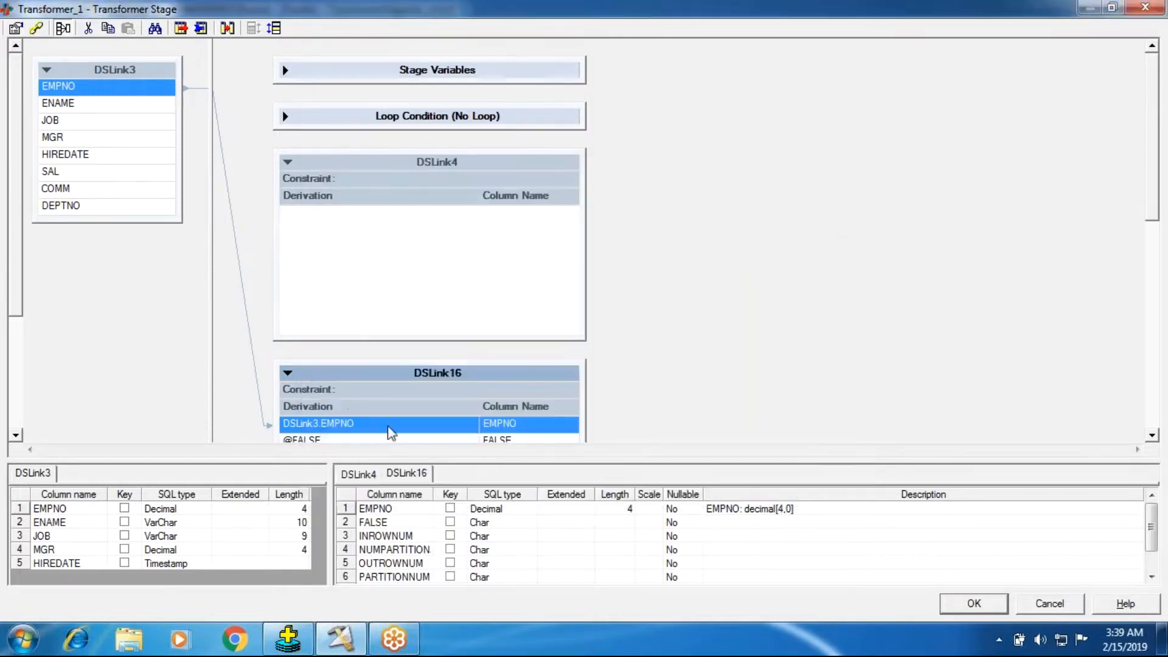
Step: Delete all output columns, EMPNO through TRUE, from the DSLink16 link
{"action": "left_click", "coordinate": [1152, 436]}
{"action": "scroll", "coordinate": [1152, 435], "scroll_direction": "down", "scroll_amount": 3}
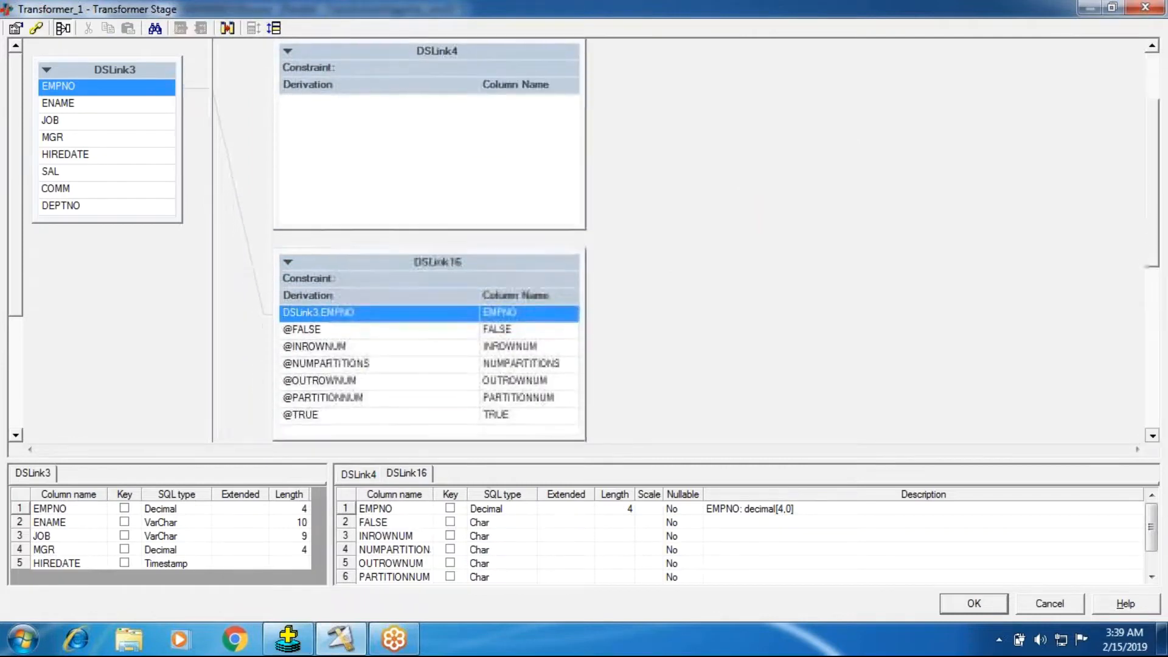
{"action": "left_click", "coordinate": [298, 367], "text": "shift"}
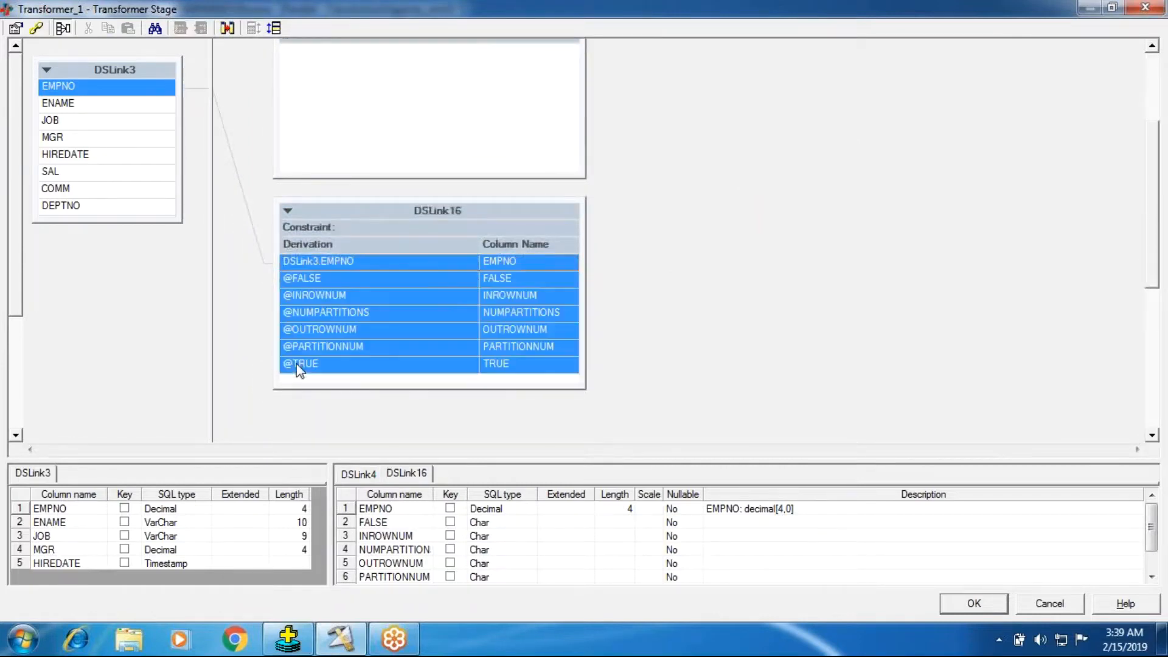
{"action": "key", "text": "Delete"}
{"action": "left_click", "coordinate": [543, 367]}
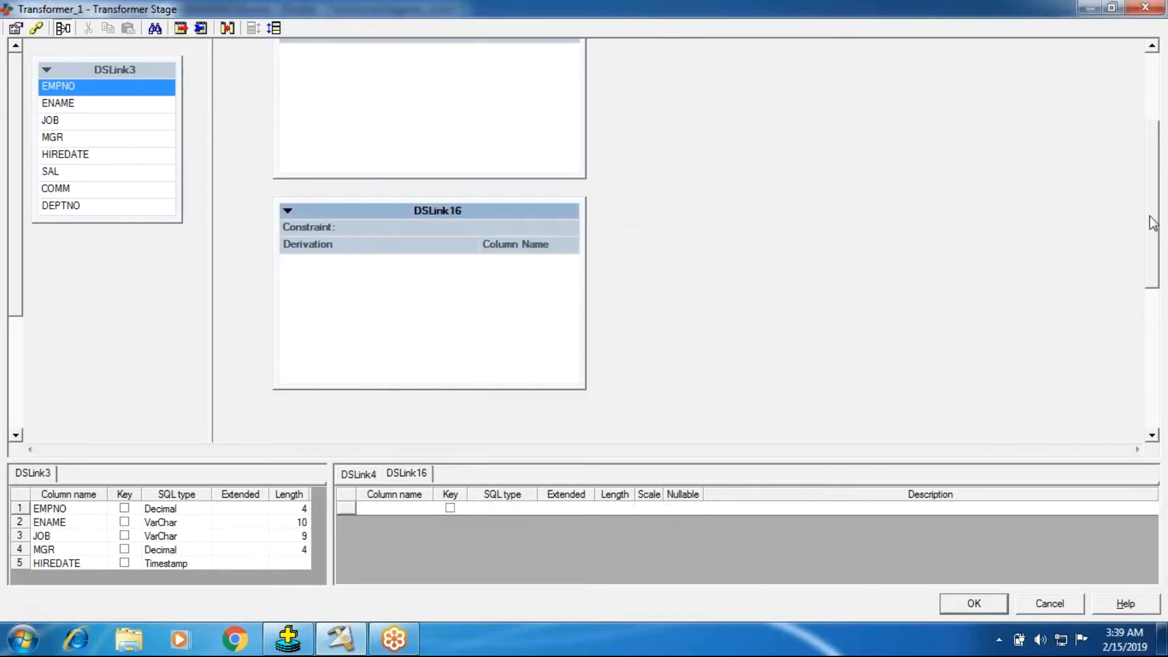
Step: Map all DSLink3 input columns to both the DSLink4 and DSLink16 outputs, and collapse both output links
{"action": "left_click_drag", "start_coordinate": [75, 64], "coordinate": [341, 100]}
{"action": "left_click_drag", "start_coordinate": [66, 71], "coordinate": [363, 318]}
{"action": "left_click_drag", "start_coordinate": [1153, 248], "coordinate": [1153, 181]}
{"action": "left_click", "coordinate": [286, 163]}
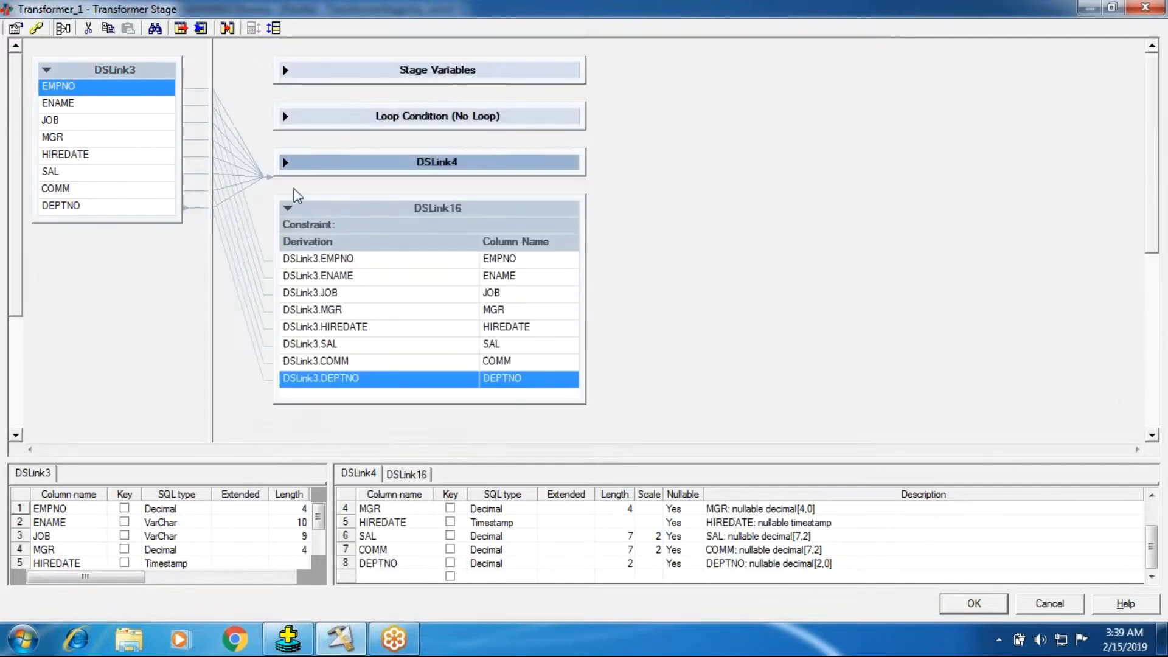
{"action": "left_click", "coordinate": [287, 208]}
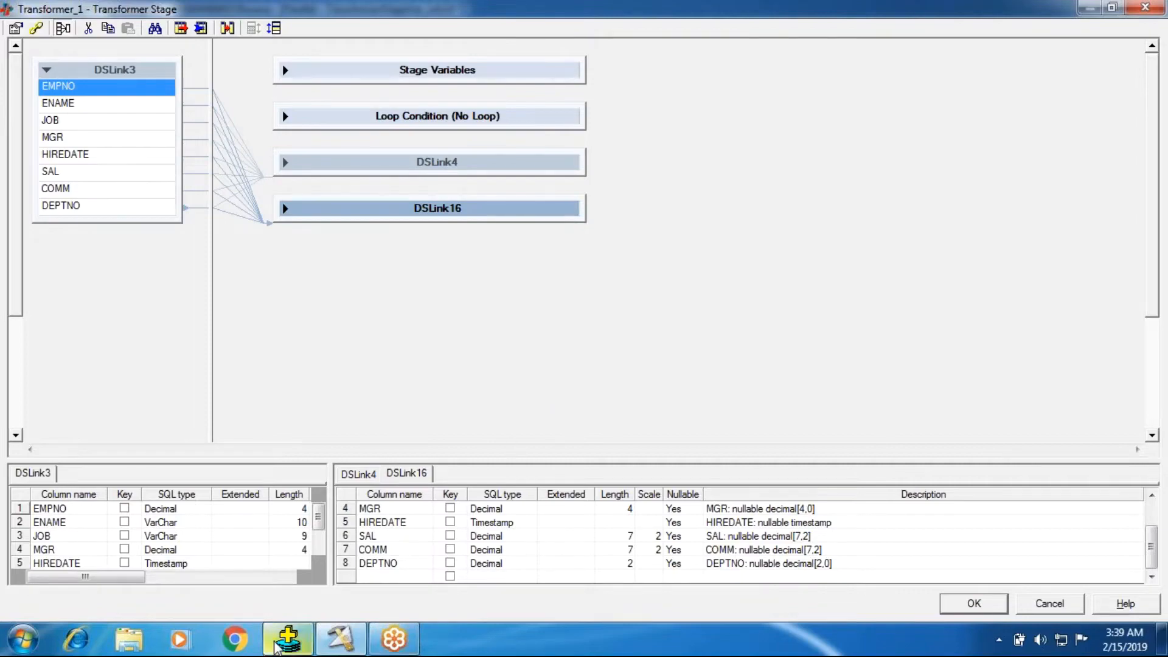
Step: Switch to Oracle SQL*Plus, run "select * from emp;" and examine the DEPTNO values
{"action": "left_click", "coordinate": [290, 639]}
{"action": "type", "text": "sle"}
{"action": "key", "text": "BackSpace"}
{"action": "key", "text": "BackSpace"}
{"action": "type", "text": "elec"}
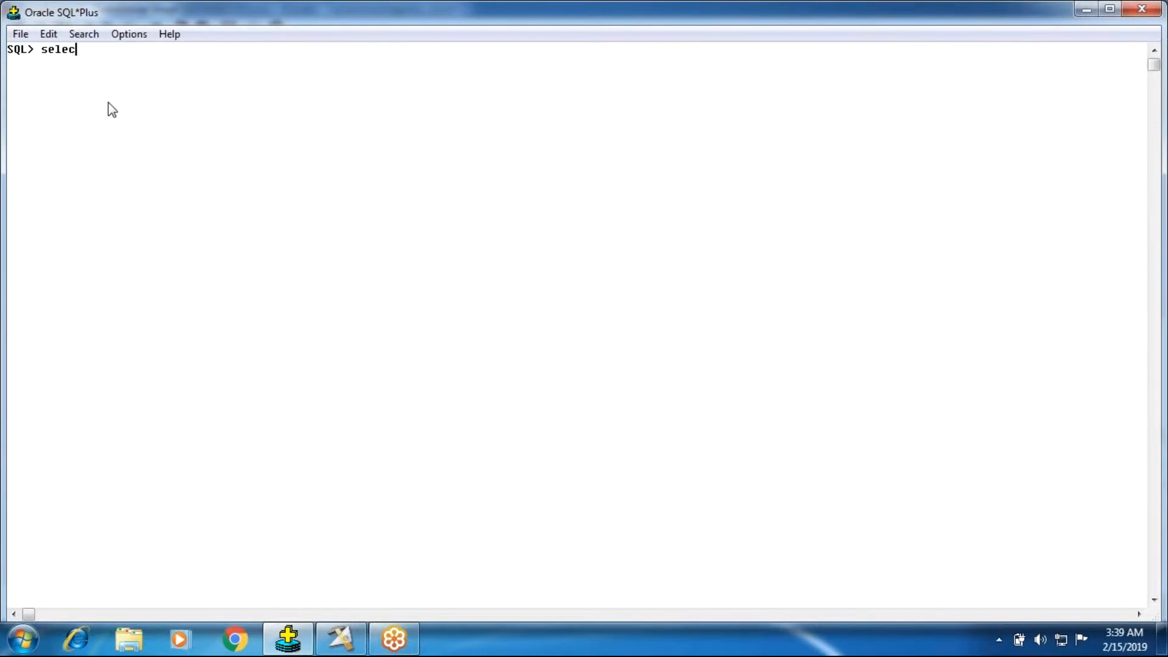
{"action": "type", "text": "t * from emp;"}
{"action": "key", "text": "Return"}
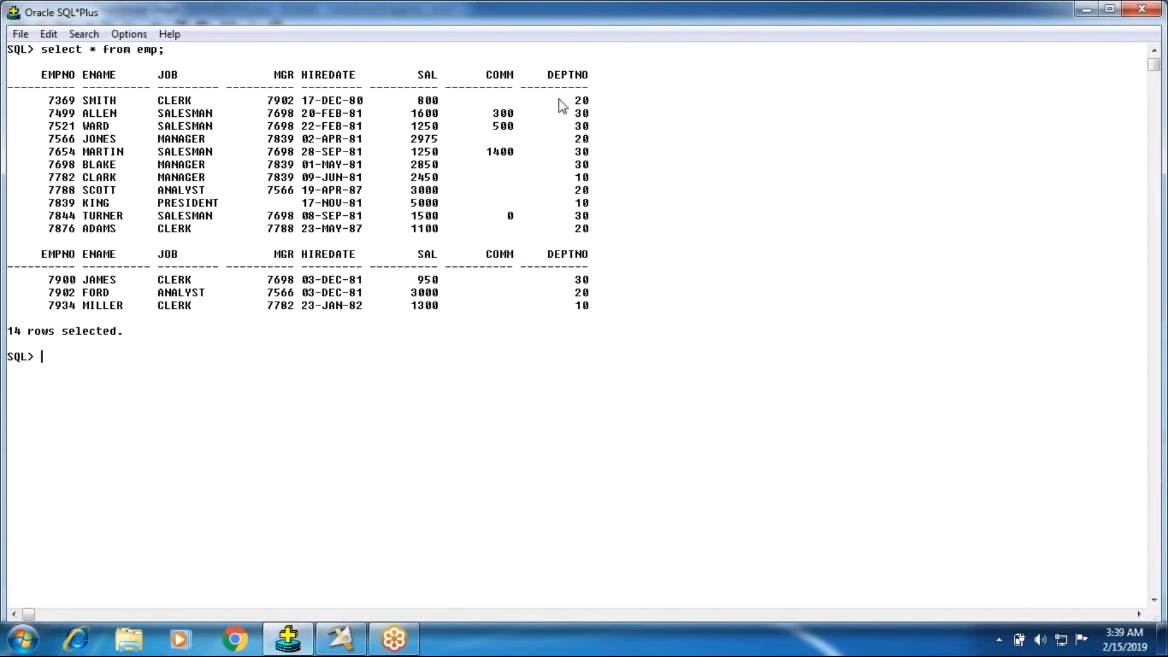
{"action": "left_click_drag", "start_coordinate": [586, 298], "coordinate": [587, 228]}
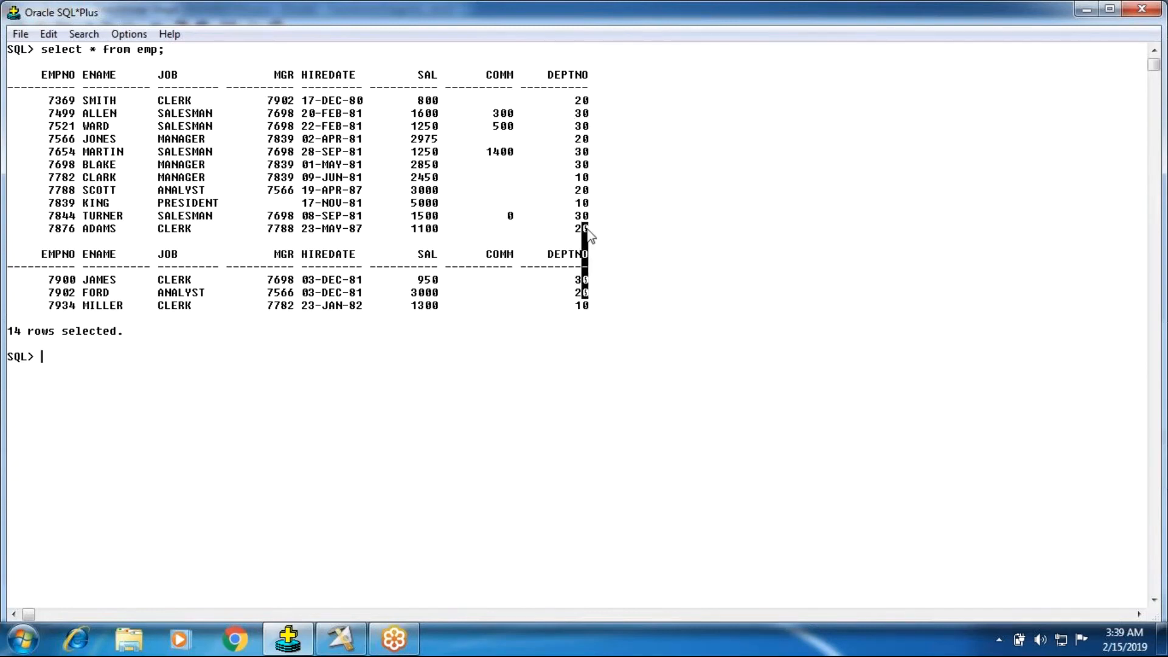
{"action": "left_click", "coordinate": [590, 326]}
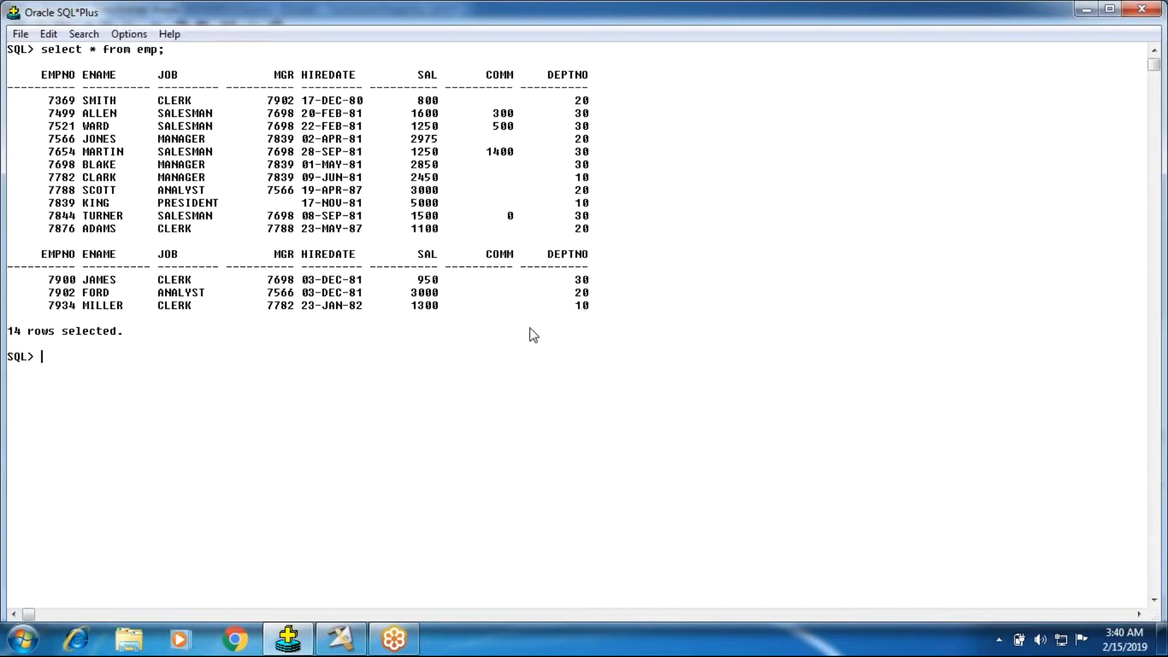
Step: Return to DataStage Designer and apply the column mappings of the Transformer_1 stage
{"action": "left_click", "coordinate": [1086, 11]}
{"action": "left_click", "coordinate": [974, 603]}
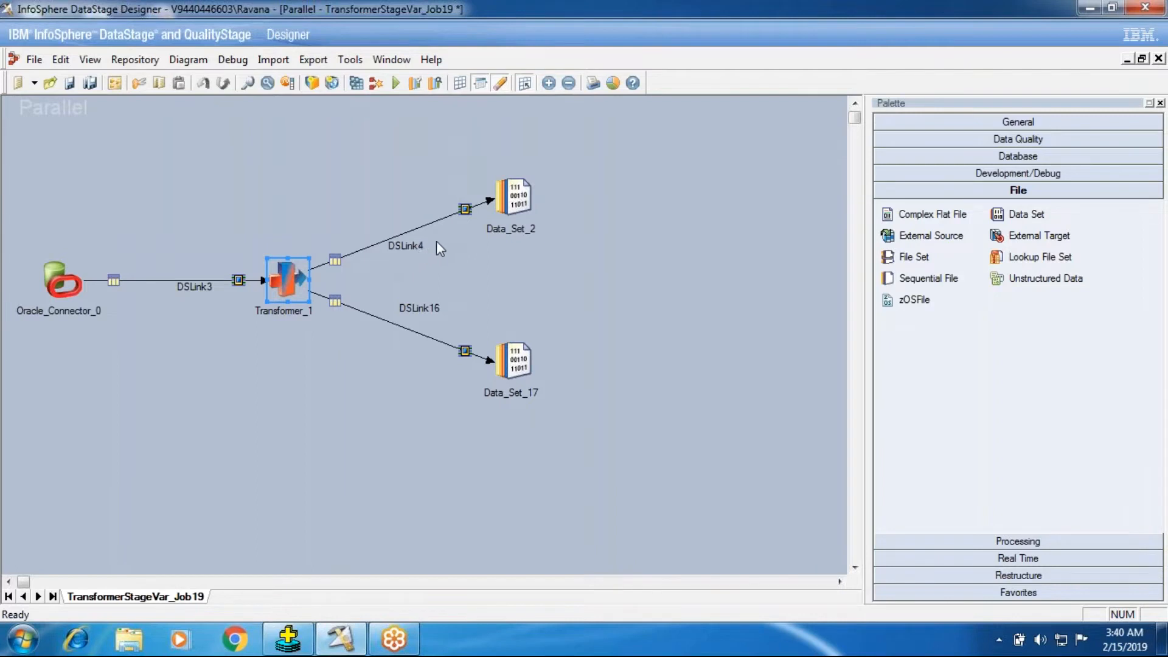
{"action": "left_click", "coordinate": [520, 202]}
{"action": "left_click_drag", "start_coordinate": [456, 317], "coordinate": [565, 411]}
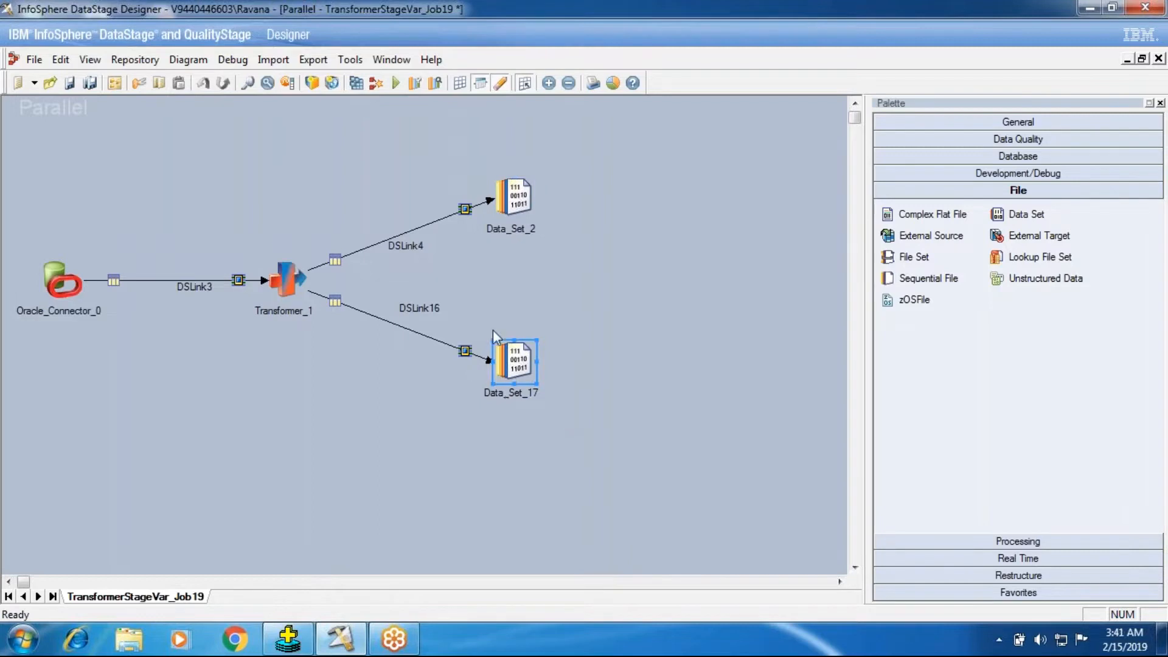
{"action": "left_click_drag", "start_coordinate": [455, 316], "coordinate": [563, 441]}
Step: Reopen the Transformer_1 stage and add a stage variable named Sv1 in its stage properties
{"action": "left_click", "coordinate": [287, 277]}
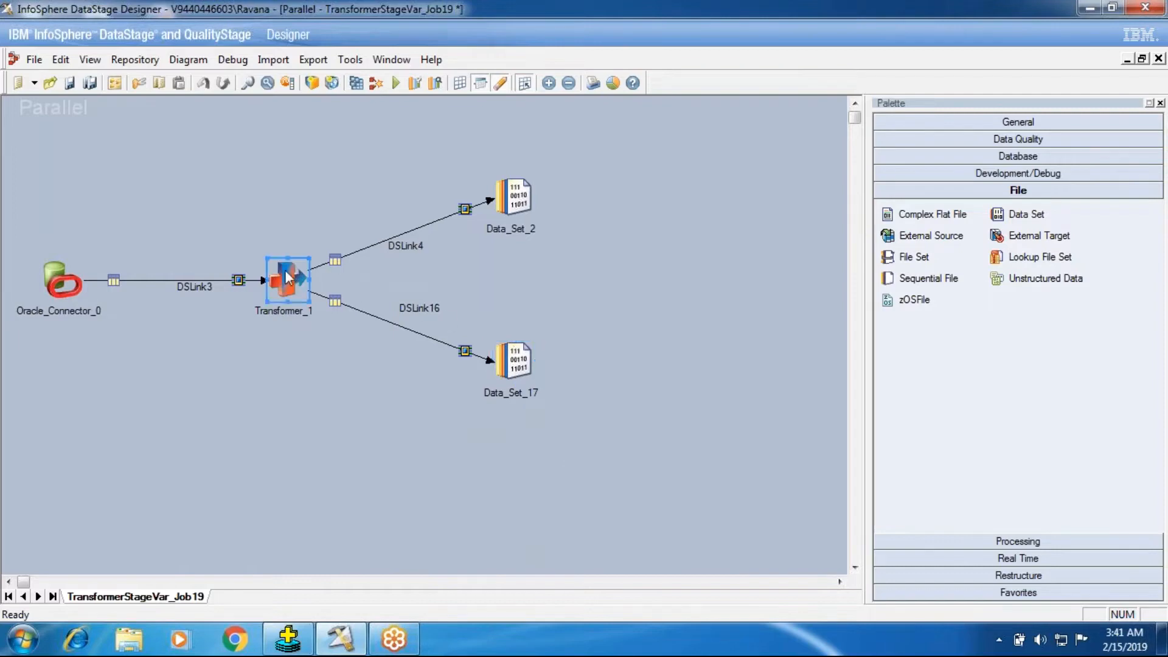
{"action": "double_click", "coordinate": [288, 278]}
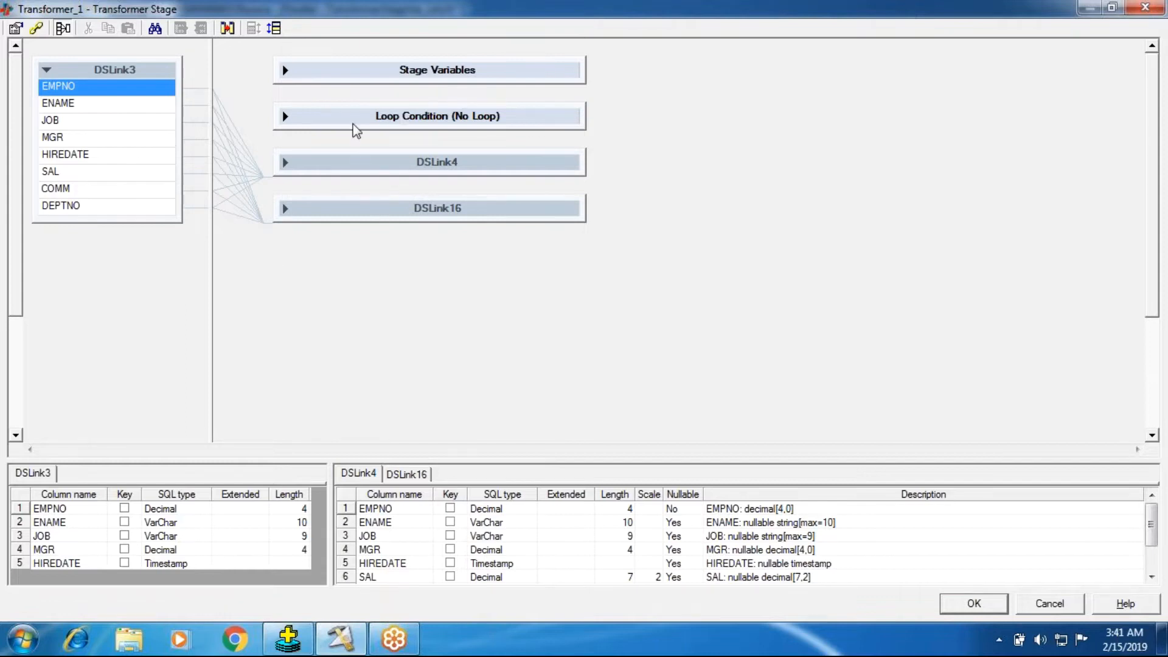
{"action": "left_click", "coordinate": [286, 73]}
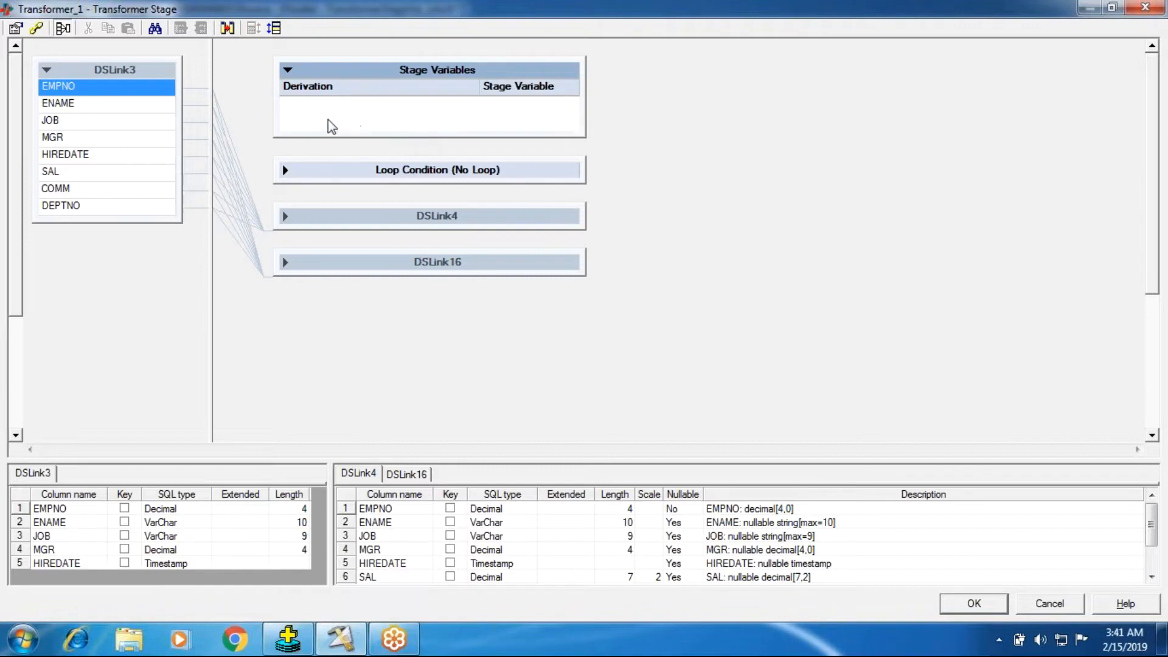
{"action": "left_click", "coordinate": [15, 28]}
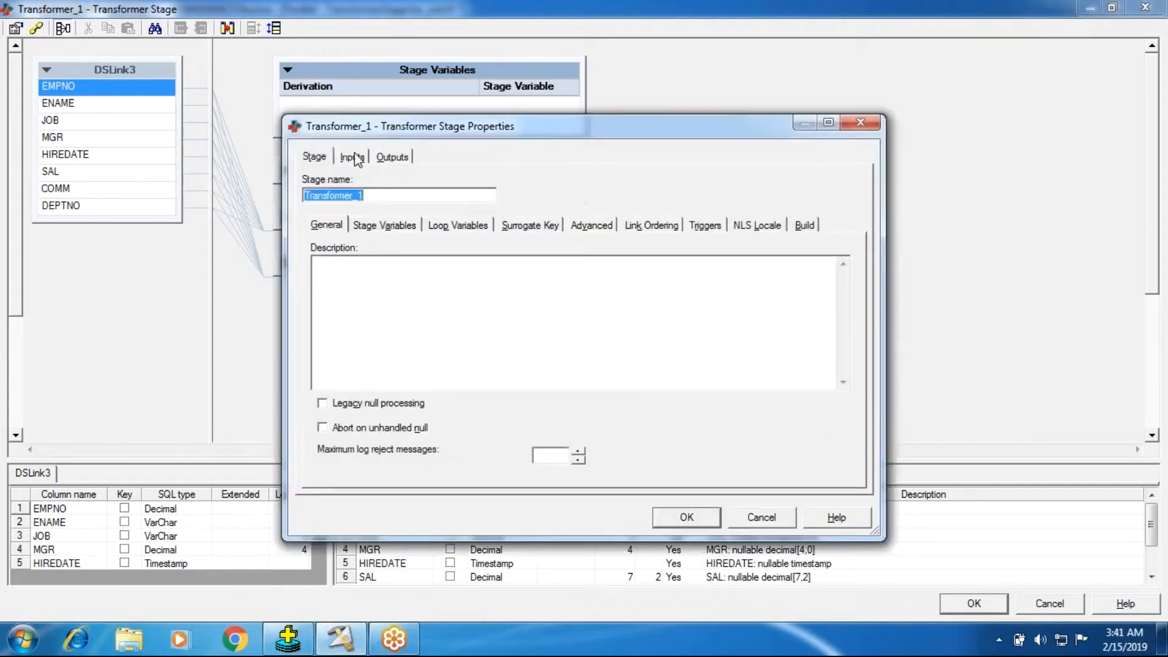
{"action": "left_click", "coordinate": [386, 226]}
{"action": "left_click", "coordinate": [348, 270]}
{"action": "type", "text": "Sv1"}
{"action": "key", "text": "Return"}
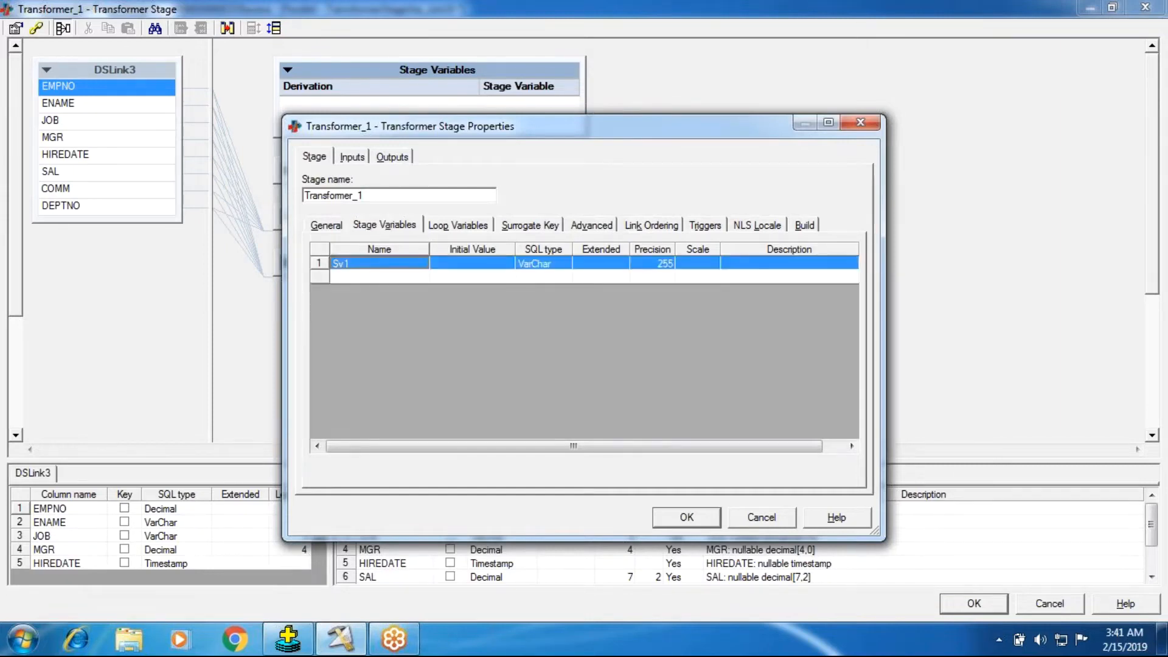
{"action": "left_click", "coordinate": [663, 514]}
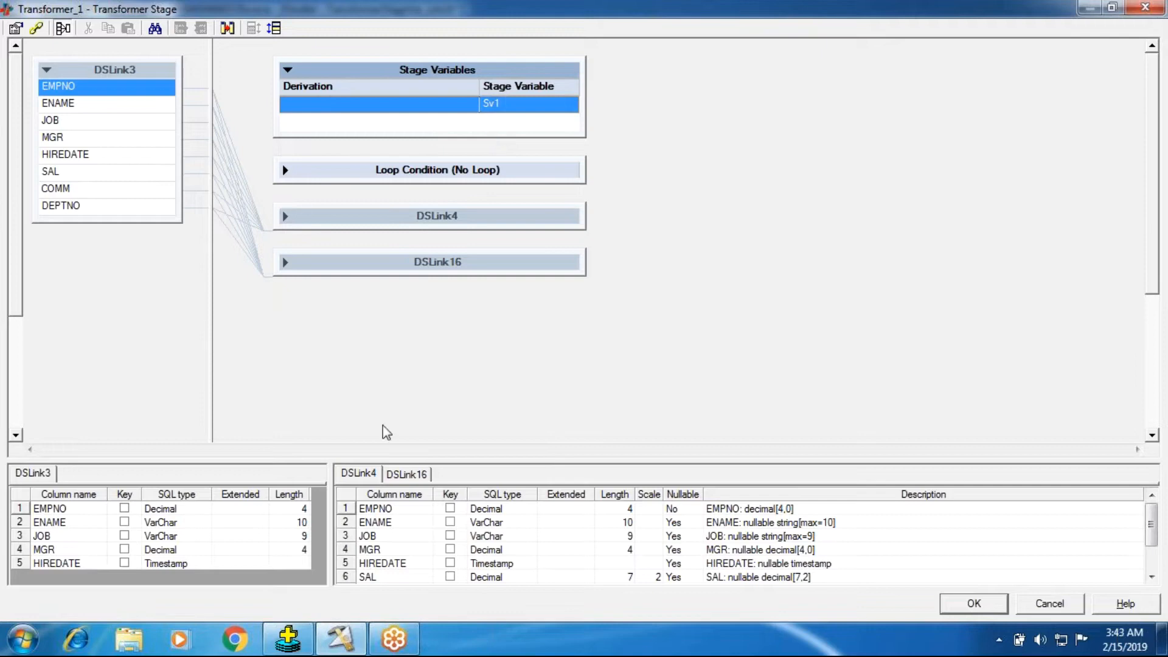
Step: Start the derivation of Sv1 with an If Then Else expression that tests DSLink3.DEPTNO = 10
{"action": "double_click", "coordinate": [324, 111]}
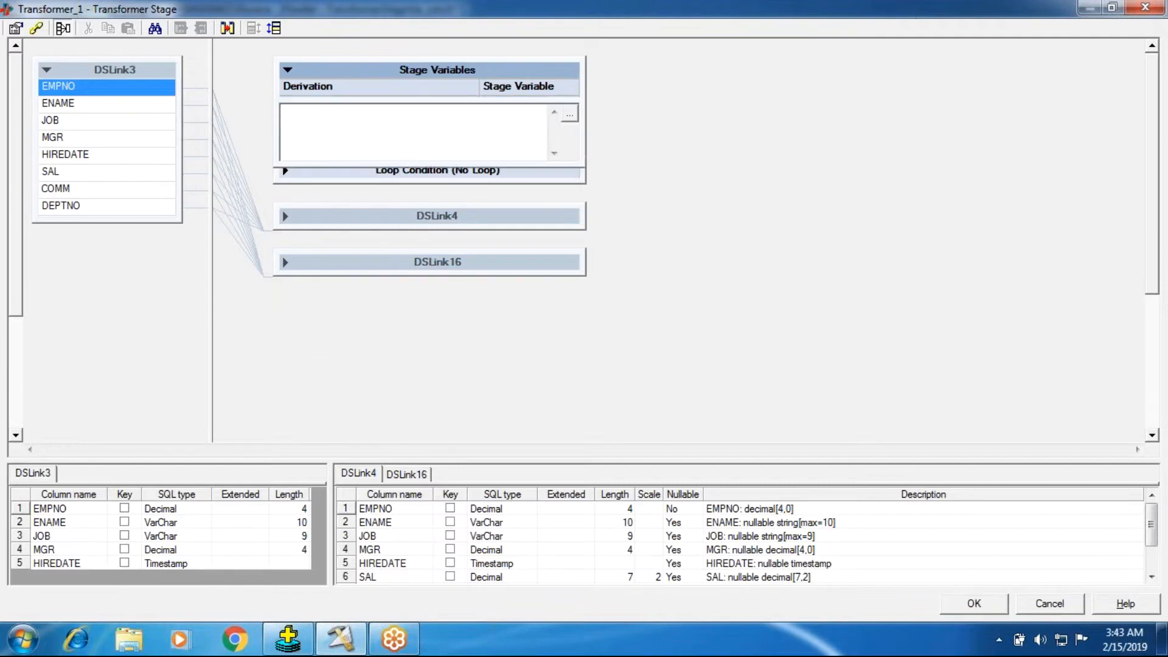
{"action": "right_click", "coordinate": [325, 113]}
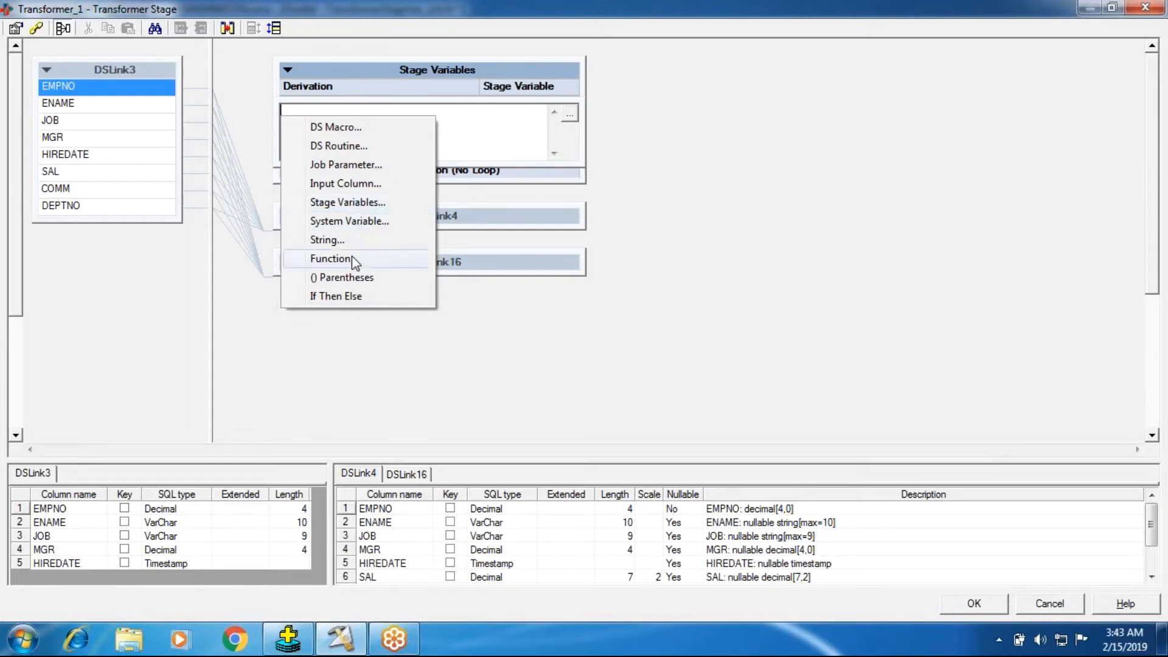
{"action": "left_click", "coordinate": [337, 299]}
{"action": "right_click", "coordinate": [291, 117]}
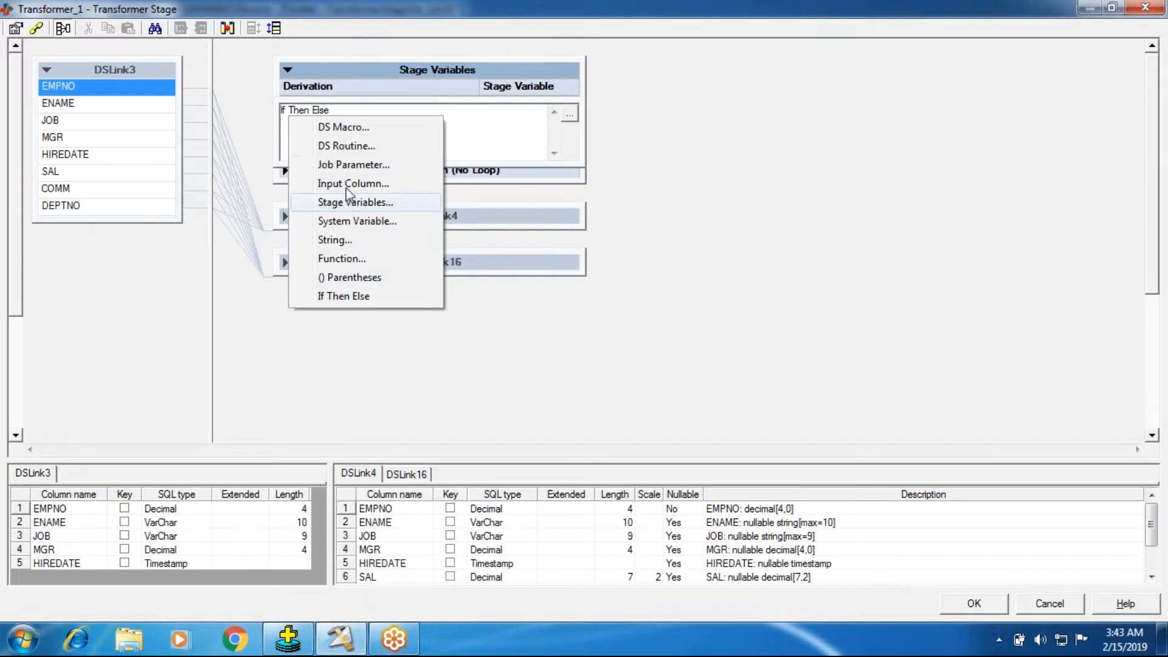
{"action": "left_click", "coordinate": [351, 182]}
{"action": "left_click", "coordinate": [354, 162]}
{"action": "right_click", "coordinate": [365, 113]}
{"action": "left_click", "coordinate": [427, 126]}
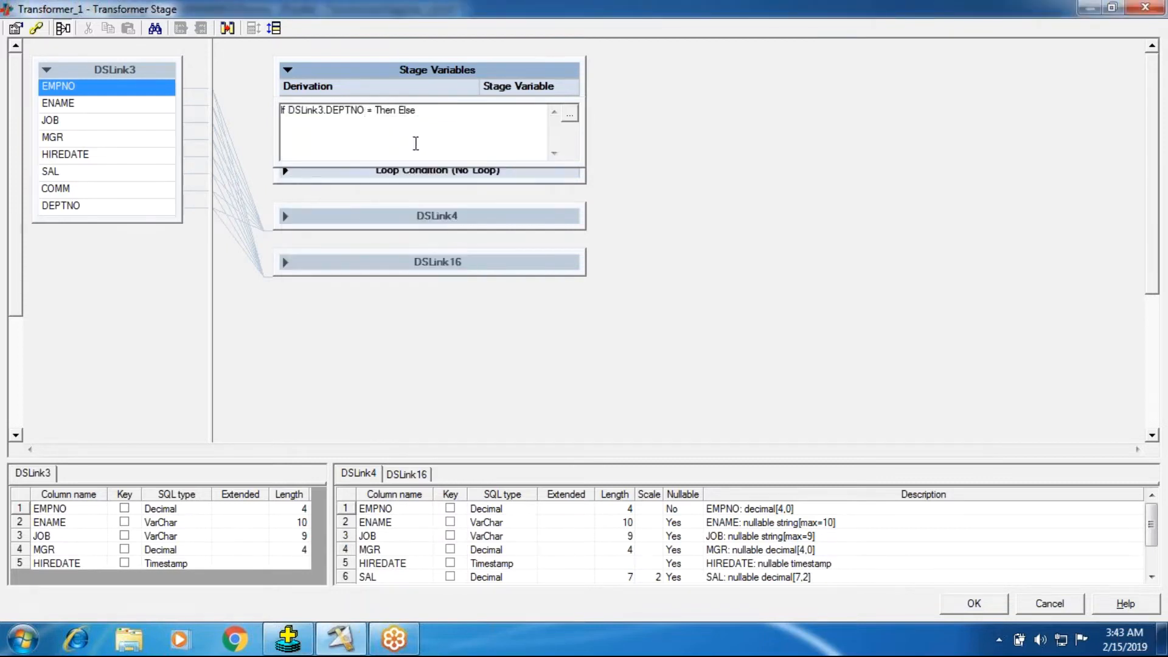
{"action": "type", "text": "10"}
Step: Insert the string "TEN" as the Then result in the derivation of Sv1
{"action": "left_click", "coordinate": [410, 110]}
{"action": "right_click", "coordinate": [411, 115]}
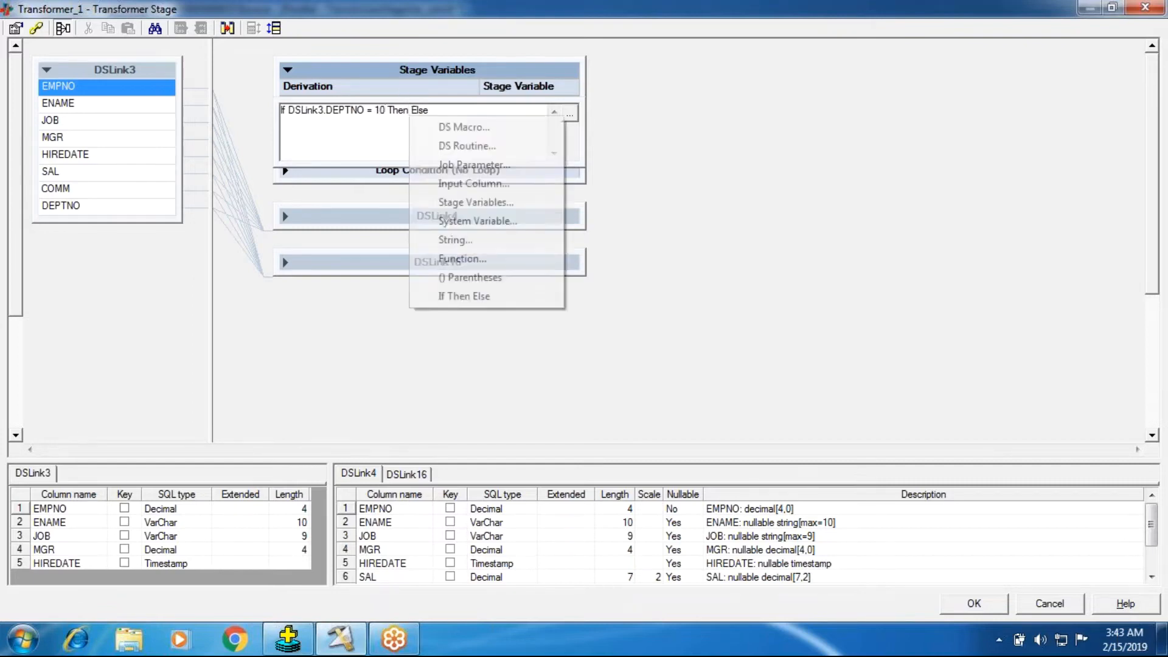
{"action": "left_click", "coordinate": [429, 237]}
{"action": "type", "text": "TEN"}
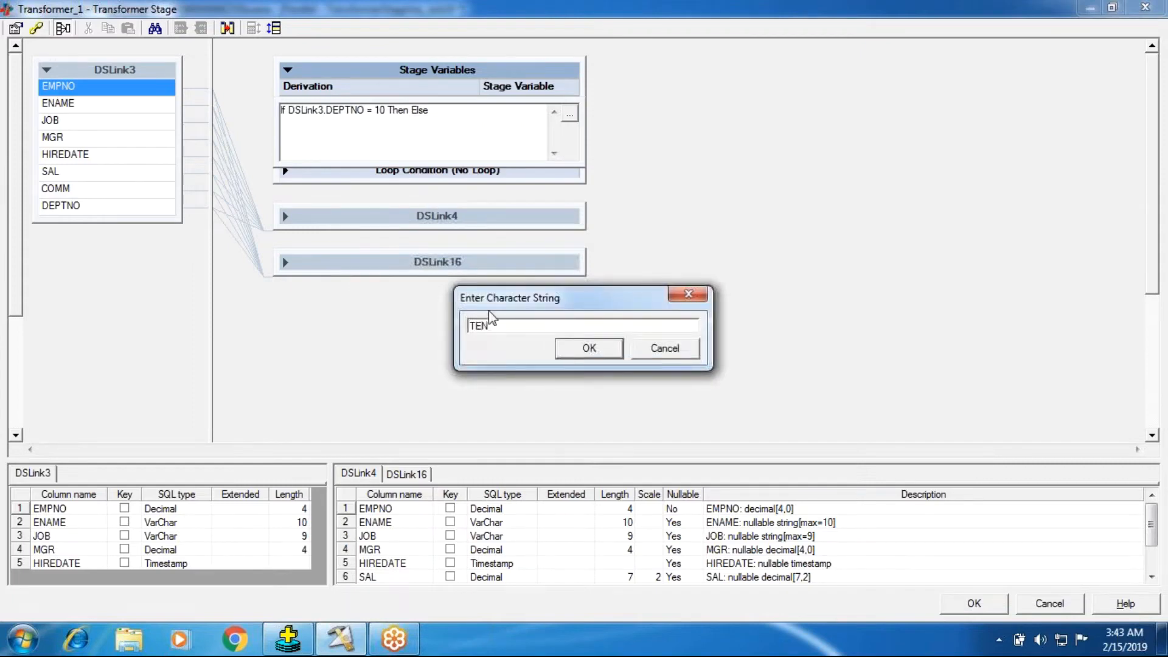
{"action": "left_click", "coordinate": [578, 349]}
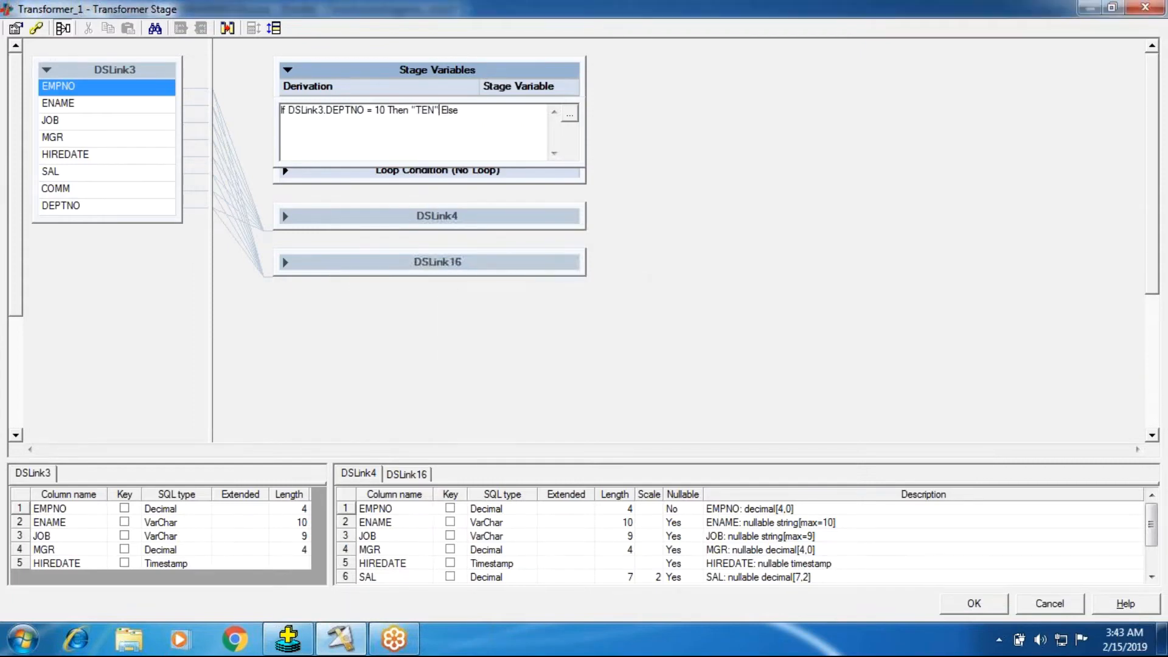
Step: Nest a second If Then Else in the Else branch of Sv1's derivation, testing DSLink3.DEPTNO = 20
{"action": "left_click", "coordinate": [465, 114]}
{"action": "right_click", "coordinate": [466, 114]}
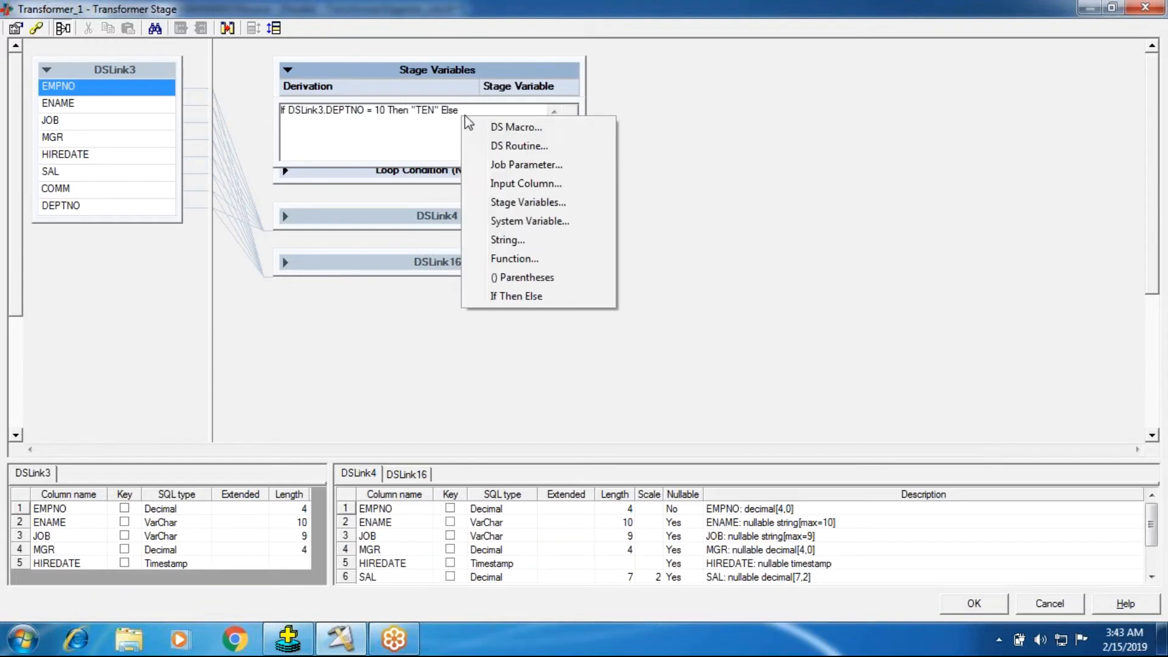
{"action": "left_click", "coordinate": [524, 296]}
{"action": "right_click", "coordinate": [469, 115]}
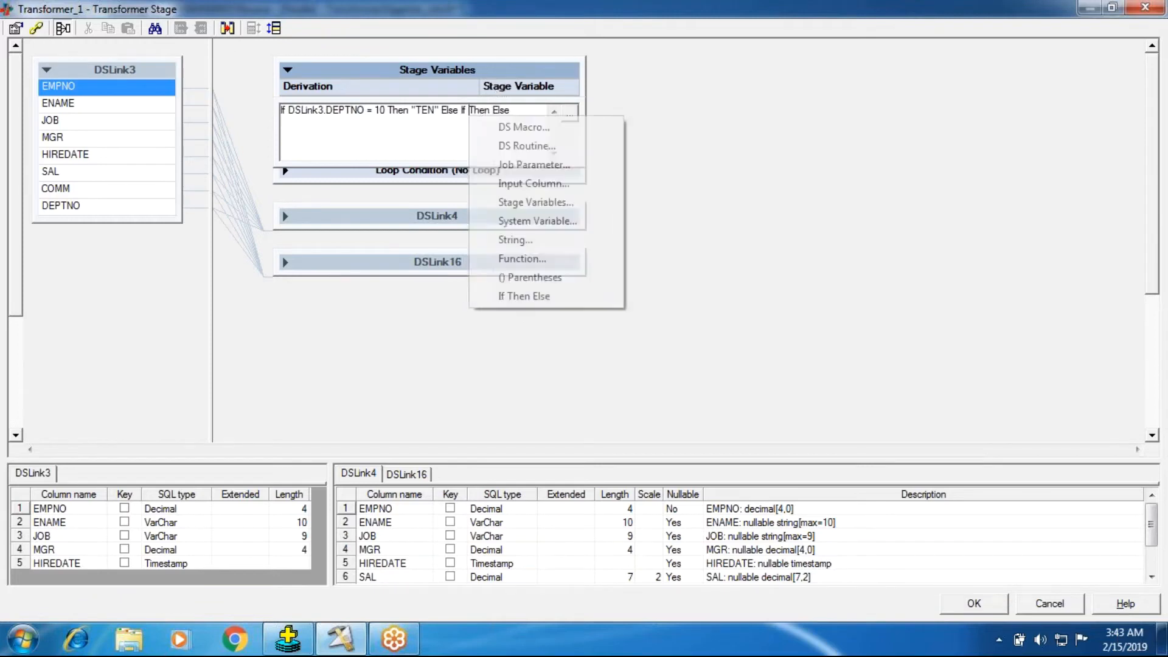
{"action": "left_click", "coordinate": [534, 183]}
{"action": "left_click", "coordinate": [540, 160]}
{"action": "double_click", "coordinate": [541, 162]}
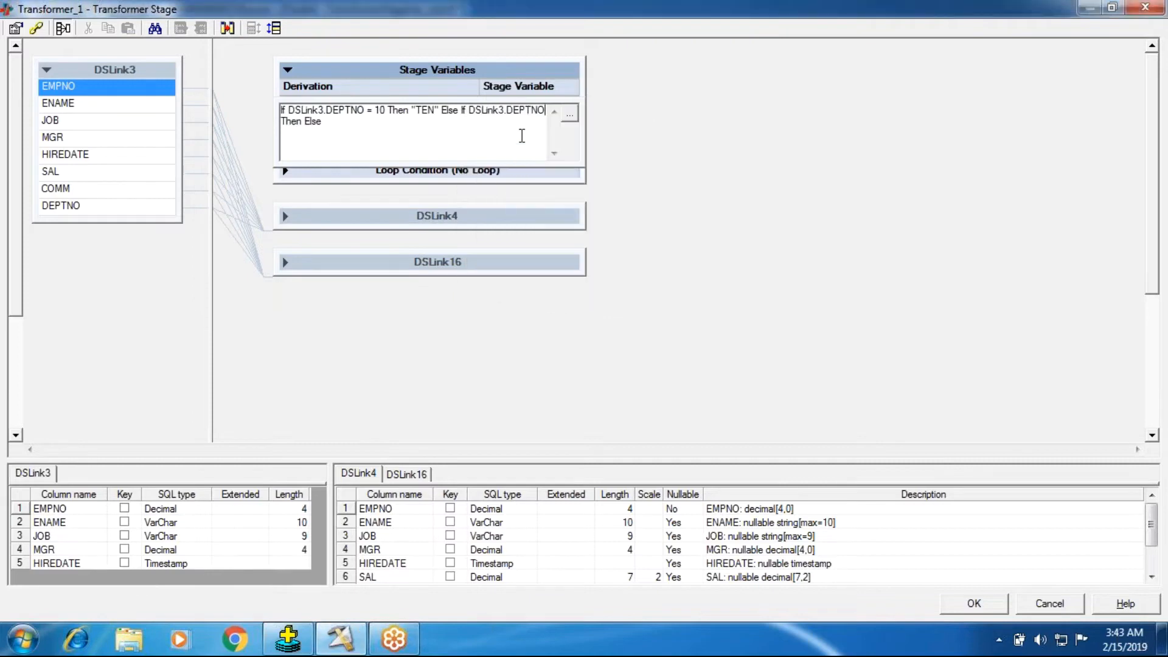
{"action": "right_click", "coordinate": [523, 135]}
{"action": "left_click", "coordinate": [599, 130]}
{"action": "type", "text": "20"}
Step: Insert the string "TWENTY" as the Then result of the nested DEPTNO = 20 condition
{"action": "left_click", "coordinate": [323, 121]}
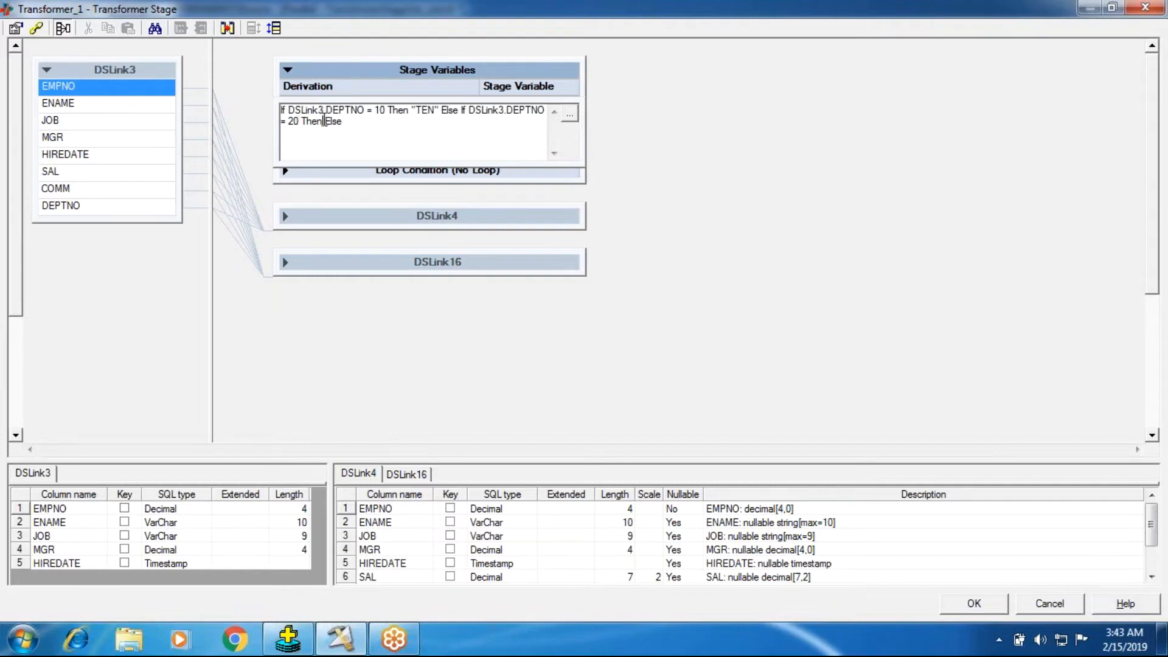
{"action": "right_click", "coordinate": [450, 123]}
{"action": "left_click", "coordinate": [377, 251]}
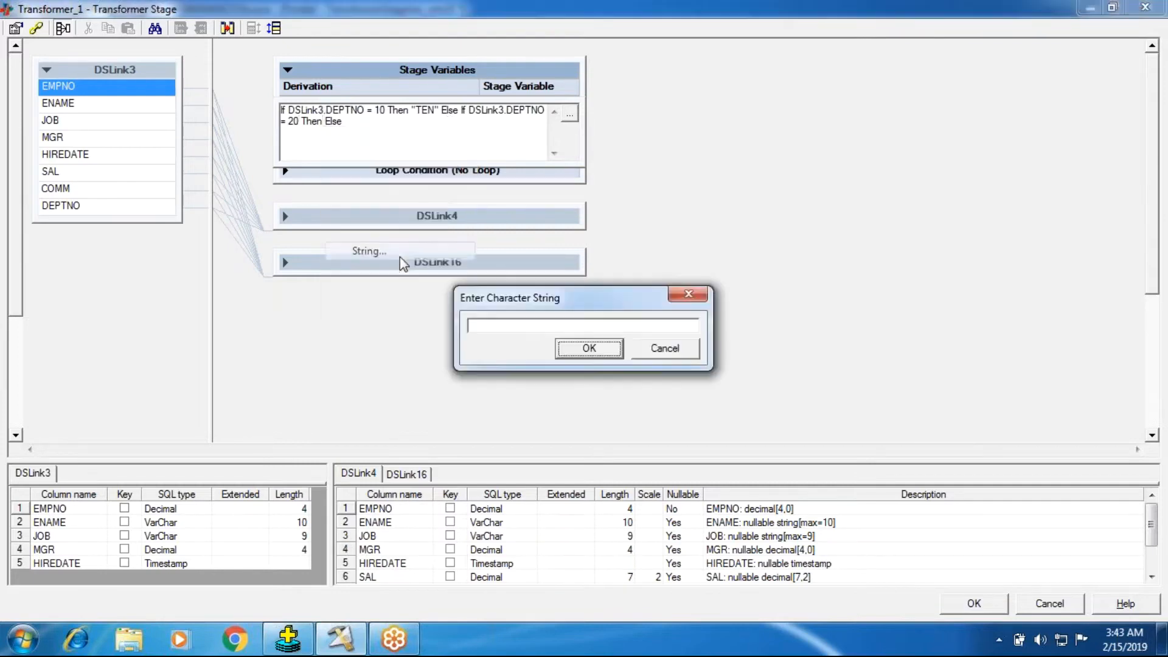
{"action": "left_click", "coordinate": [550, 323]}
{"action": "type", "text": "TWENTY"}
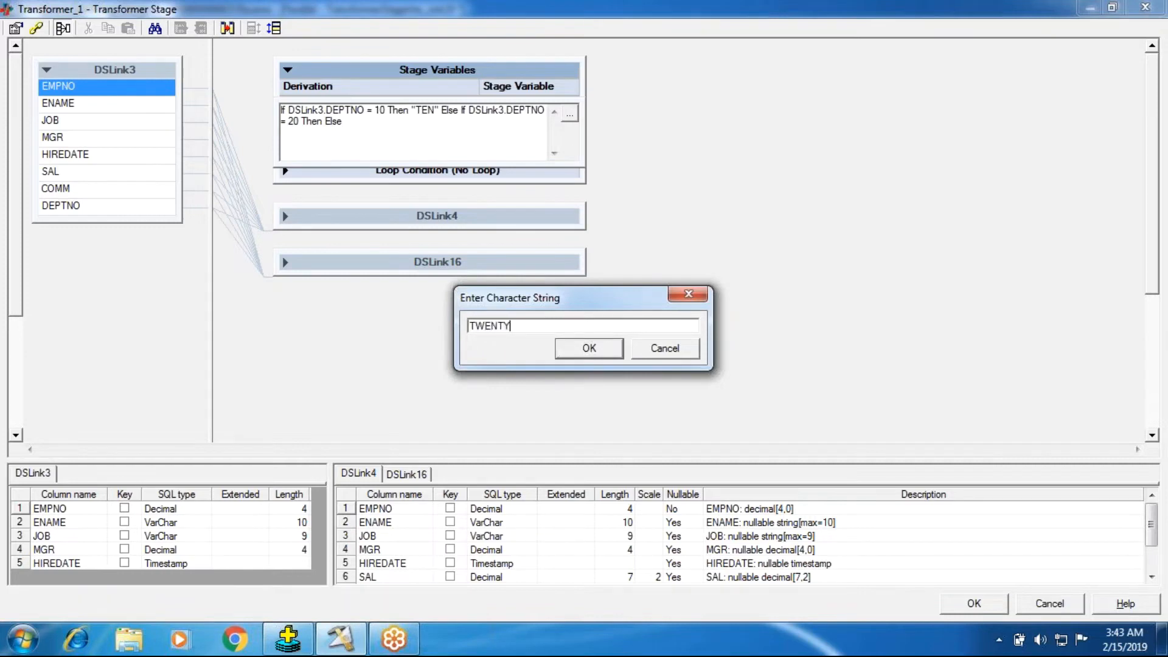
{"action": "left_click", "coordinate": [586, 355]}
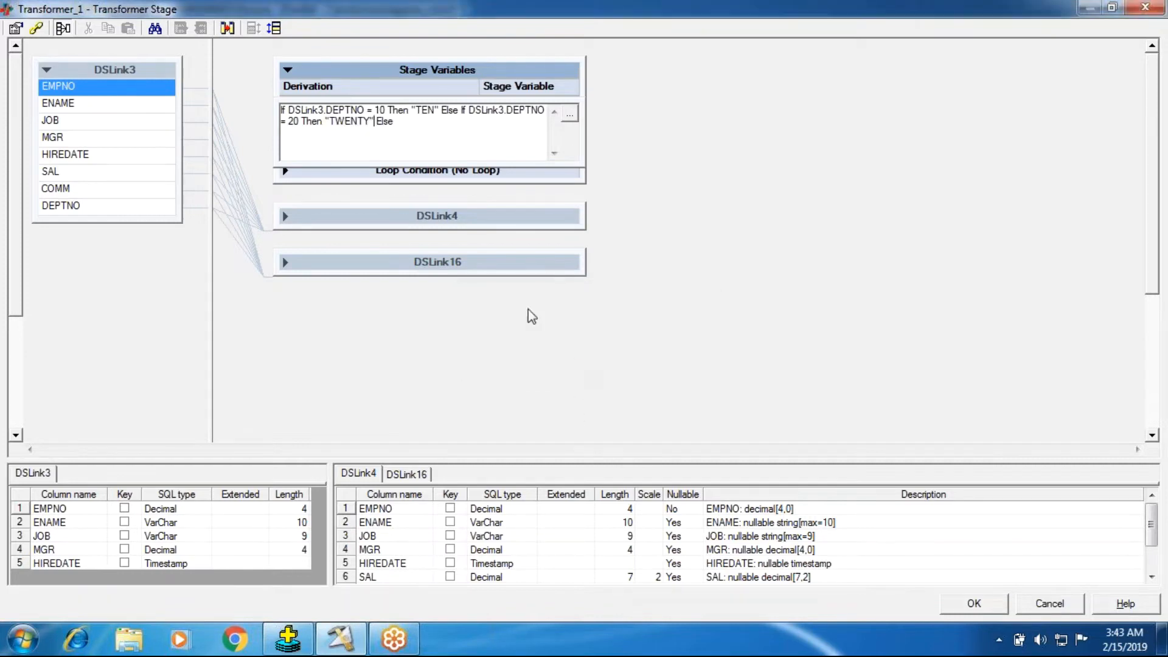
Step: Insert the string "THIRTY" as the final Else result and complete the derivation of Sv1
{"action": "right_click", "coordinate": [404, 118]}
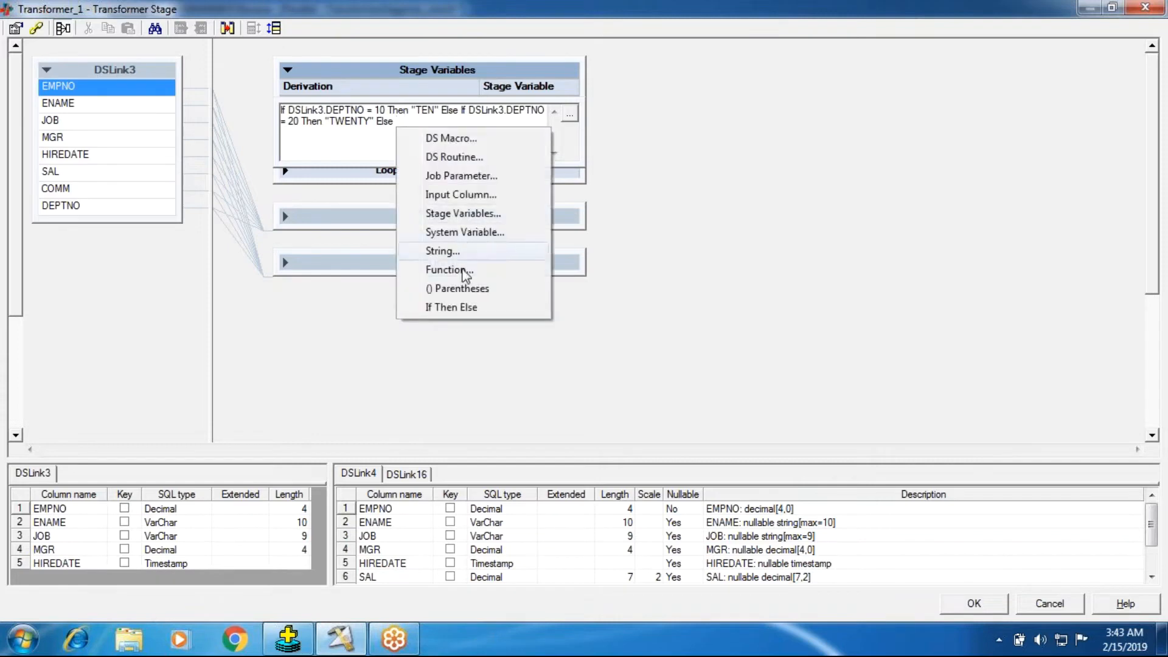
{"action": "left_click", "coordinate": [453, 252]}
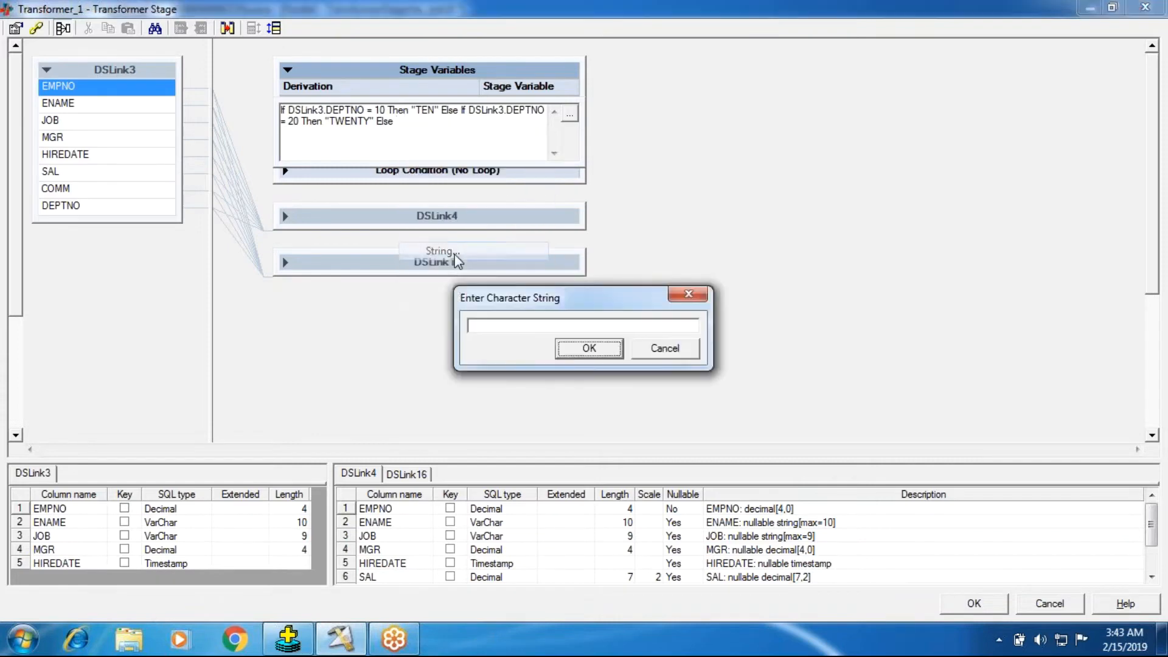
{"action": "type", "text": "T"}
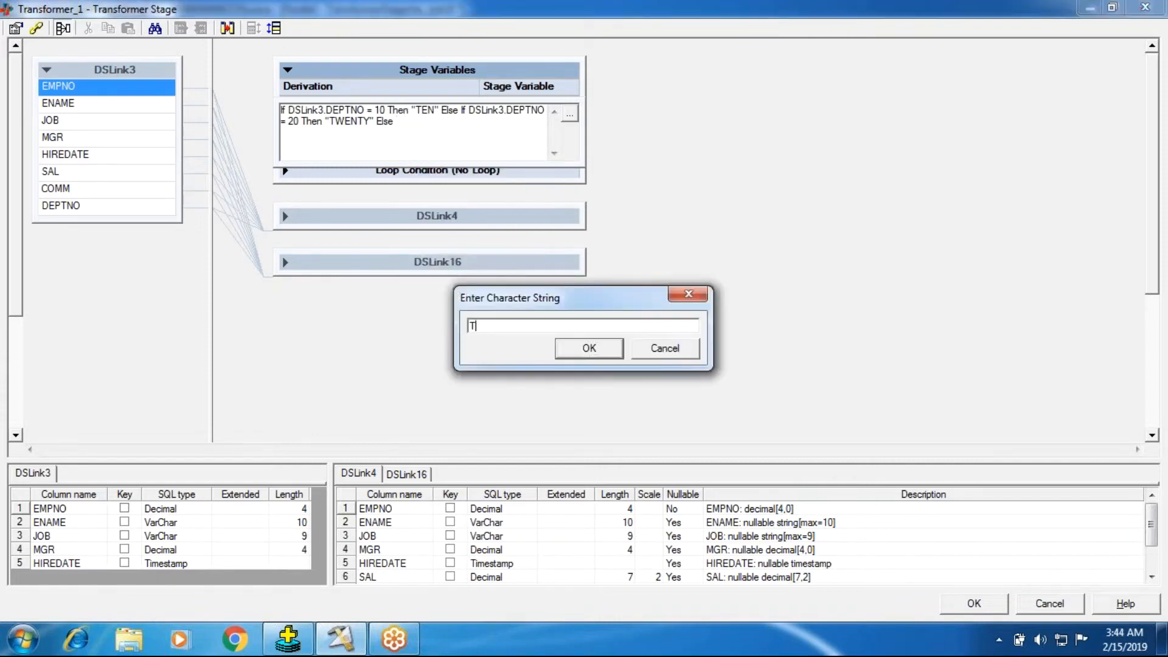
{"action": "type", "text": "HIRTY"}
{"action": "left_click", "coordinate": [578, 349]}
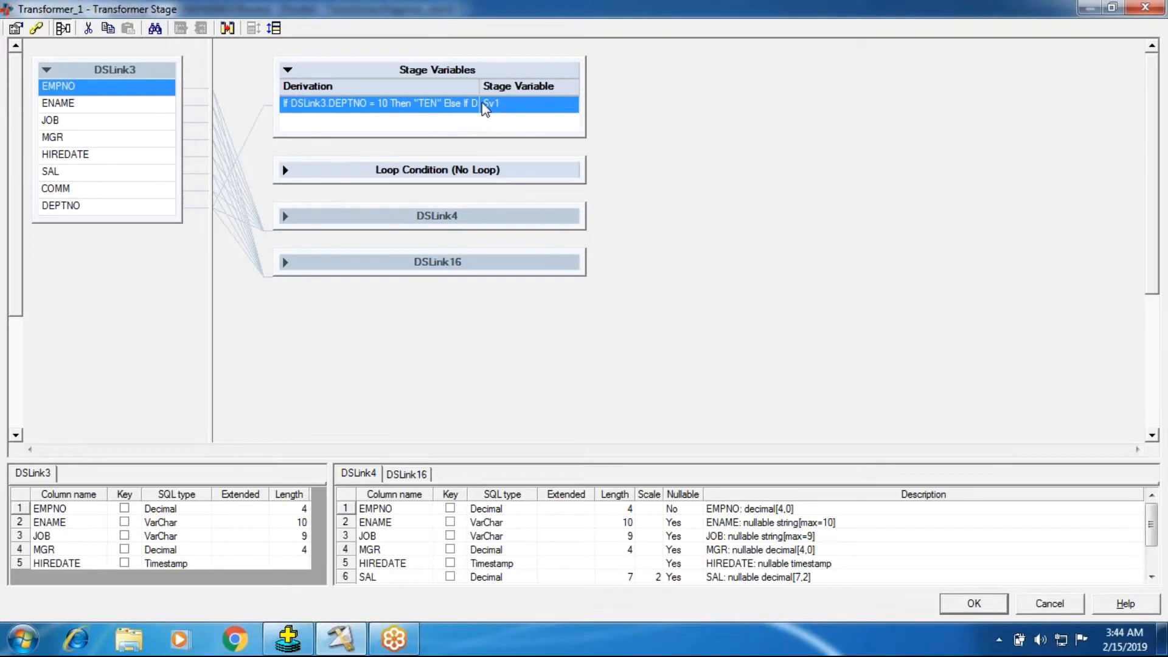
{"action": "right_click", "coordinate": [443, 101]}
{"action": "left_click", "coordinate": [466, 113]}
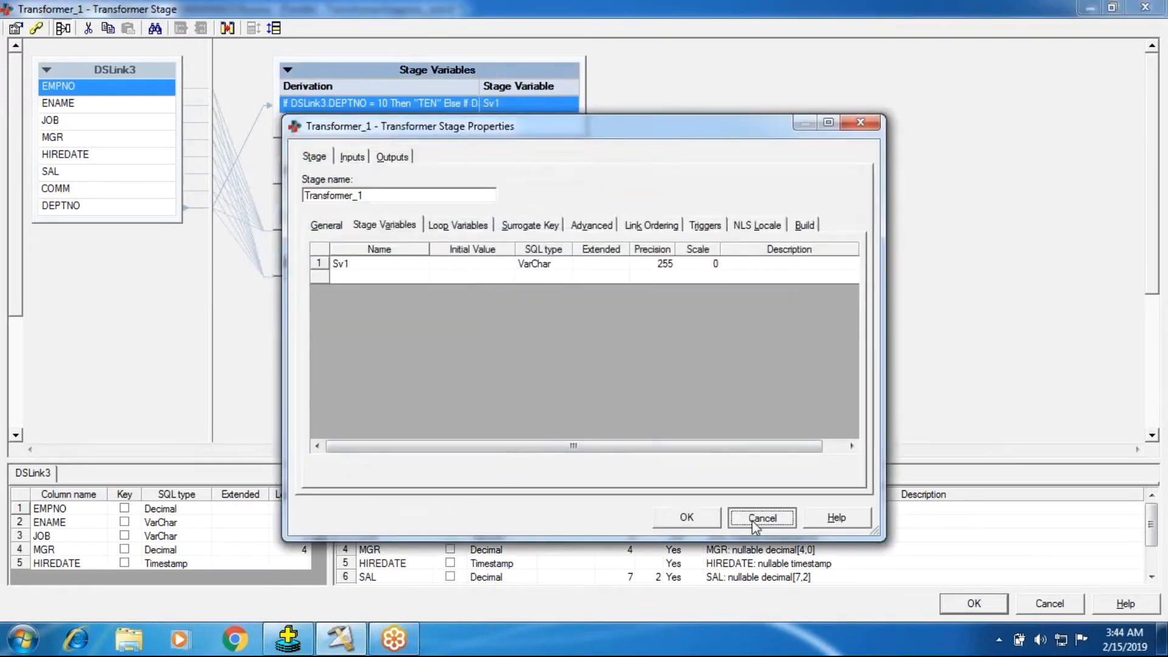
{"action": "left_click", "coordinate": [761, 518]}
{"action": "left_click", "coordinate": [15, 28]}
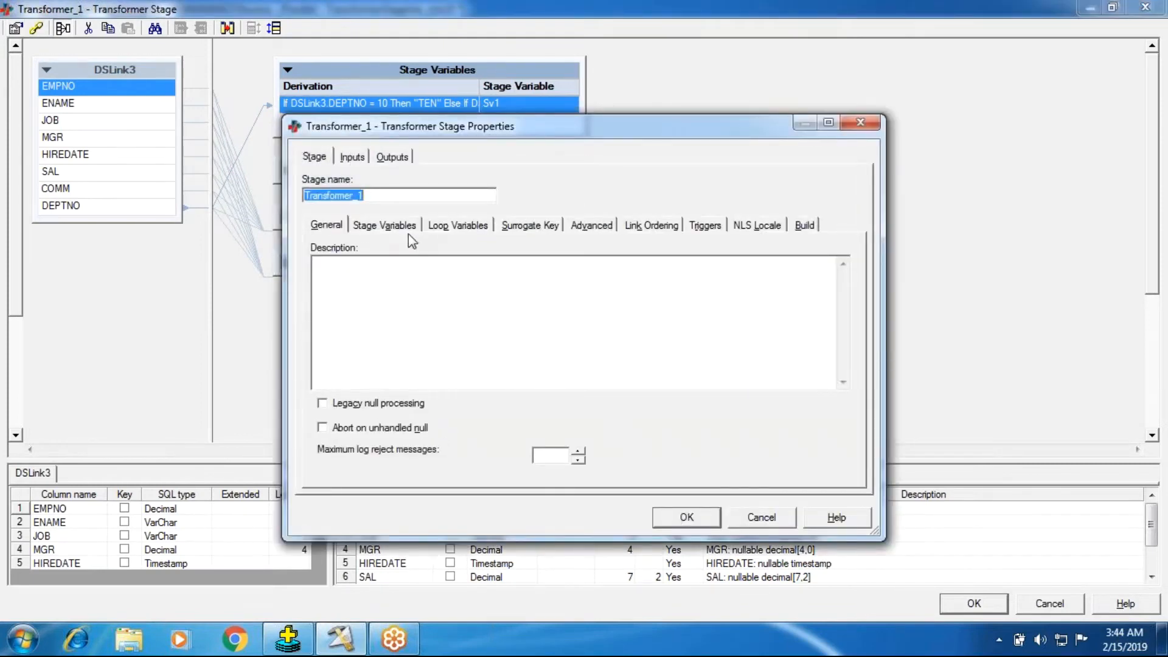
{"action": "left_click", "coordinate": [410, 229]}
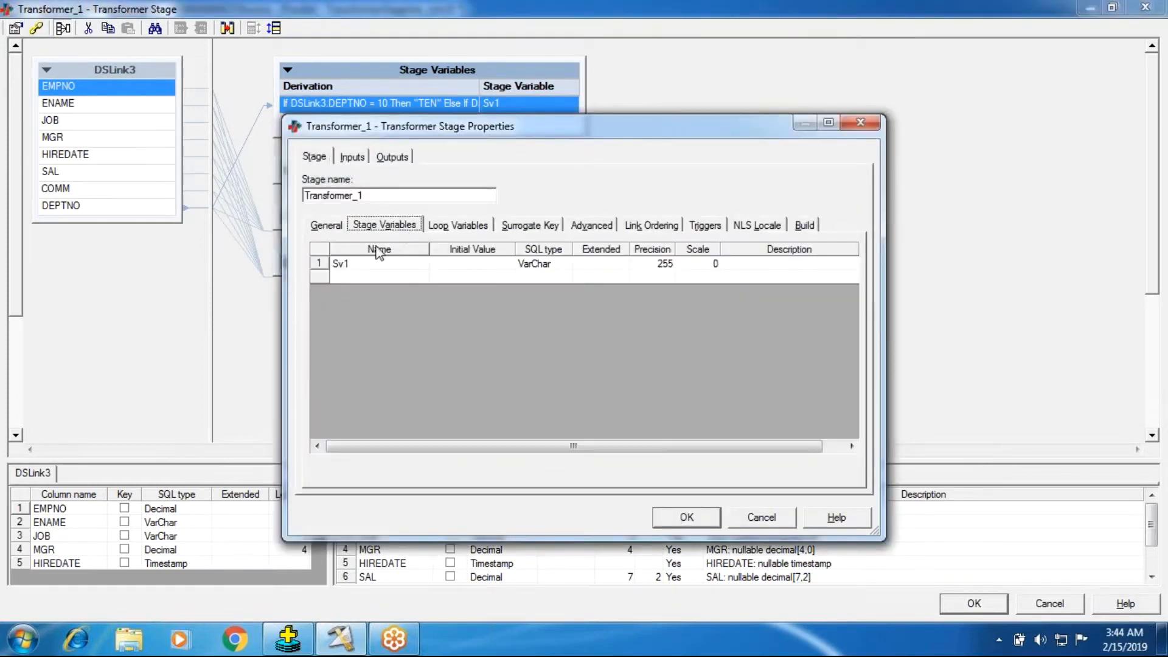
{"action": "left_click", "coordinate": [687, 517]}
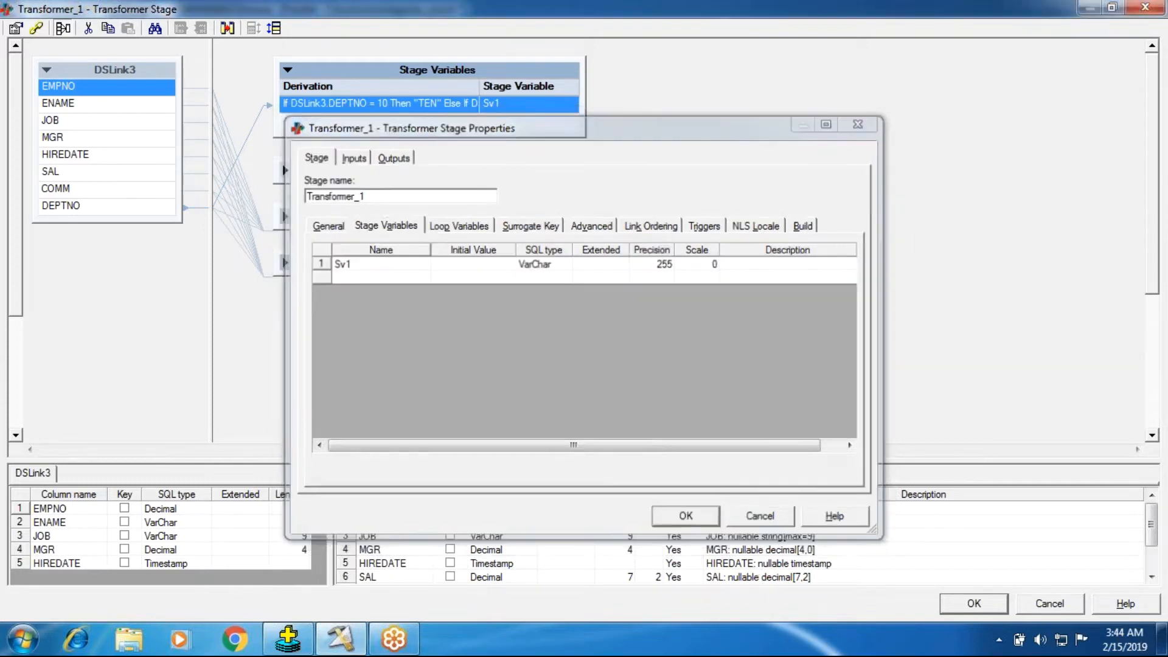
Step: Rename the stage variable Sv1 to SvDname in the stage variable properties
{"action": "right_click", "coordinate": [446, 98]}
{"action": "left_click", "coordinate": [459, 110]}
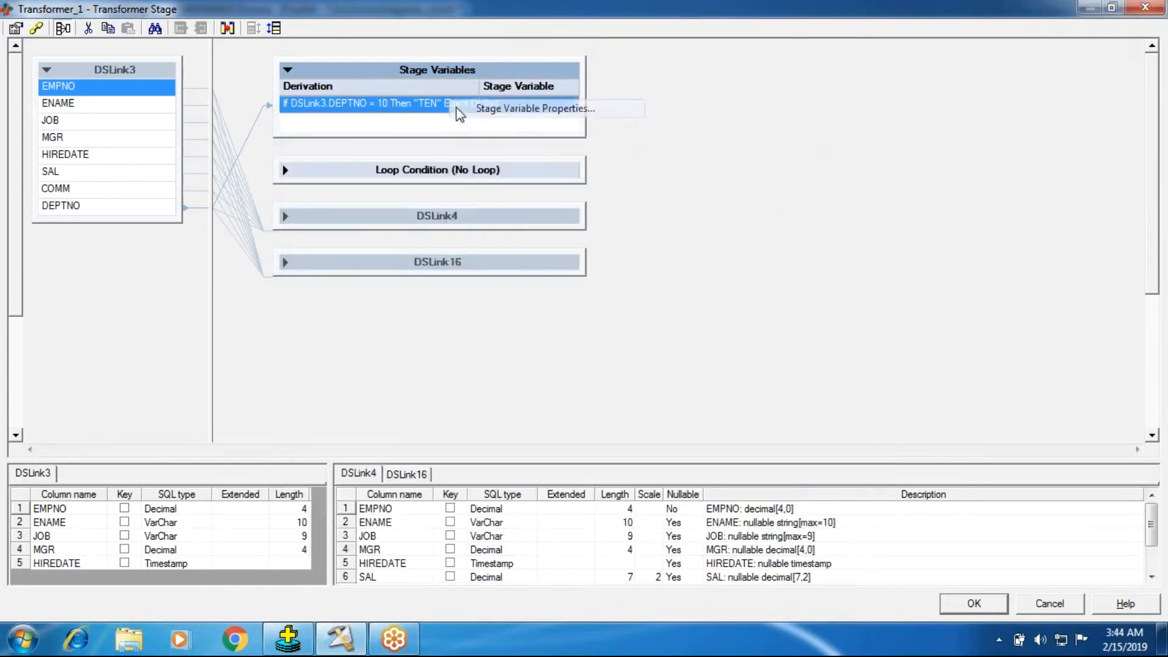
{"action": "left_click", "coordinate": [378, 265]}
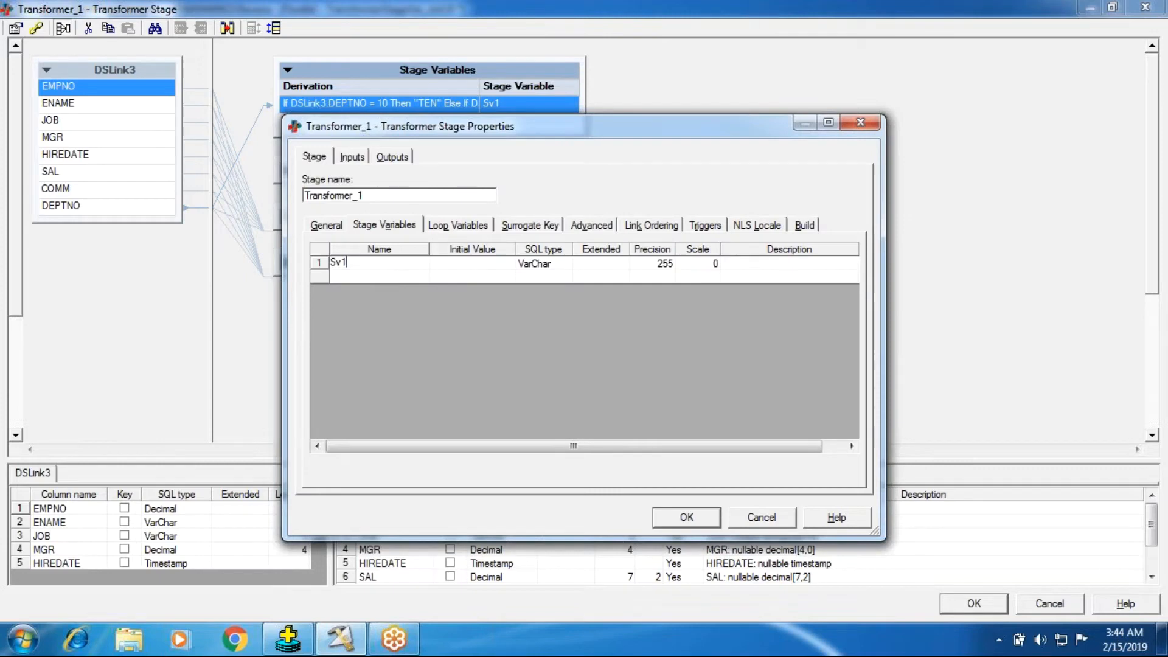
{"action": "key", "text": "BackSpace"}
{"action": "type", "text": "Dname"}
{"action": "left_click", "coordinate": [681, 510]}
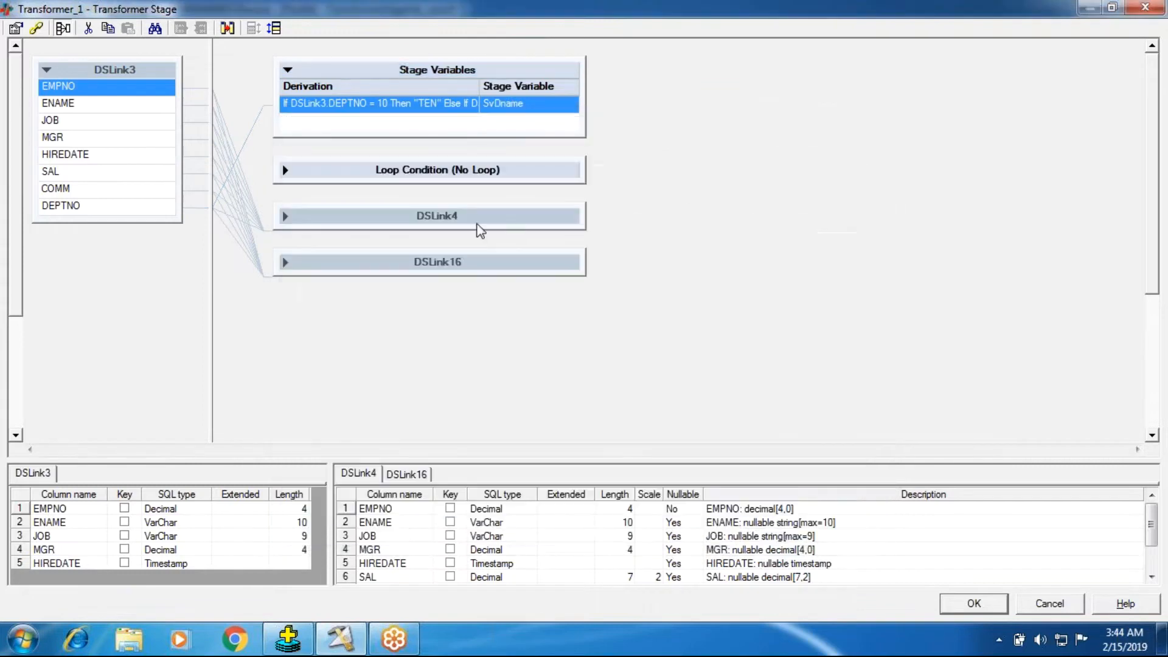
Step: Set the constraint of output link DSLink4 to SvDname = "THIRTY"
{"action": "left_click", "coordinate": [285, 217]}
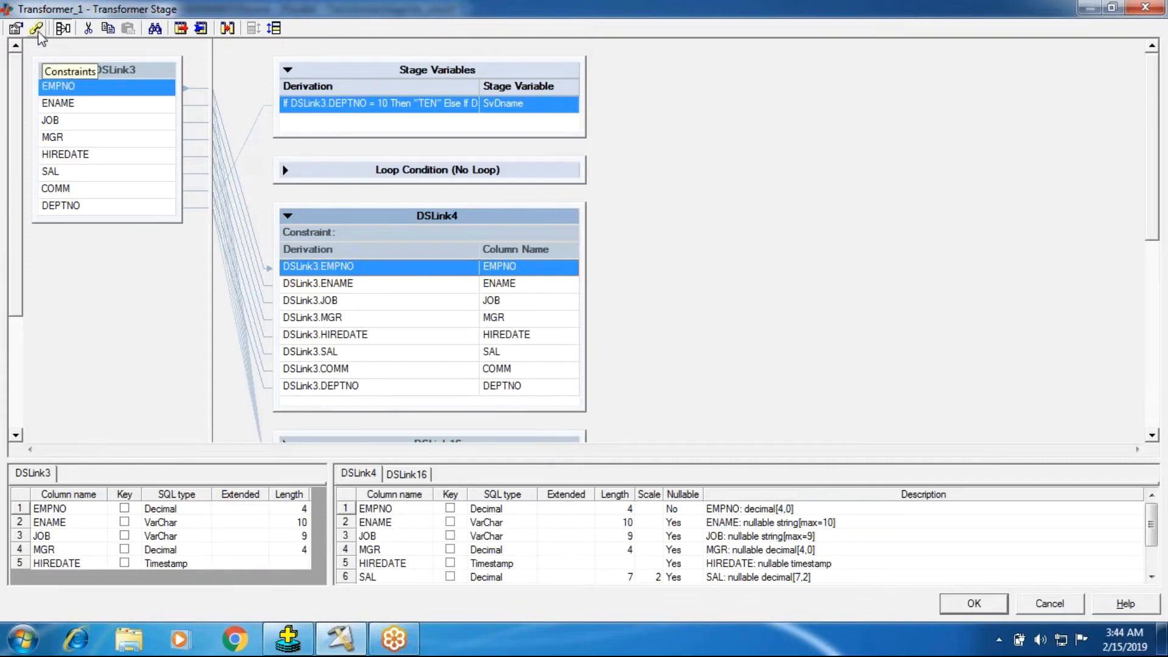
{"action": "double_click", "coordinate": [398, 235]}
{"action": "double_click", "coordinate": [413, 273]}
{"action": "right_click", "coordinate": [428, 295]}
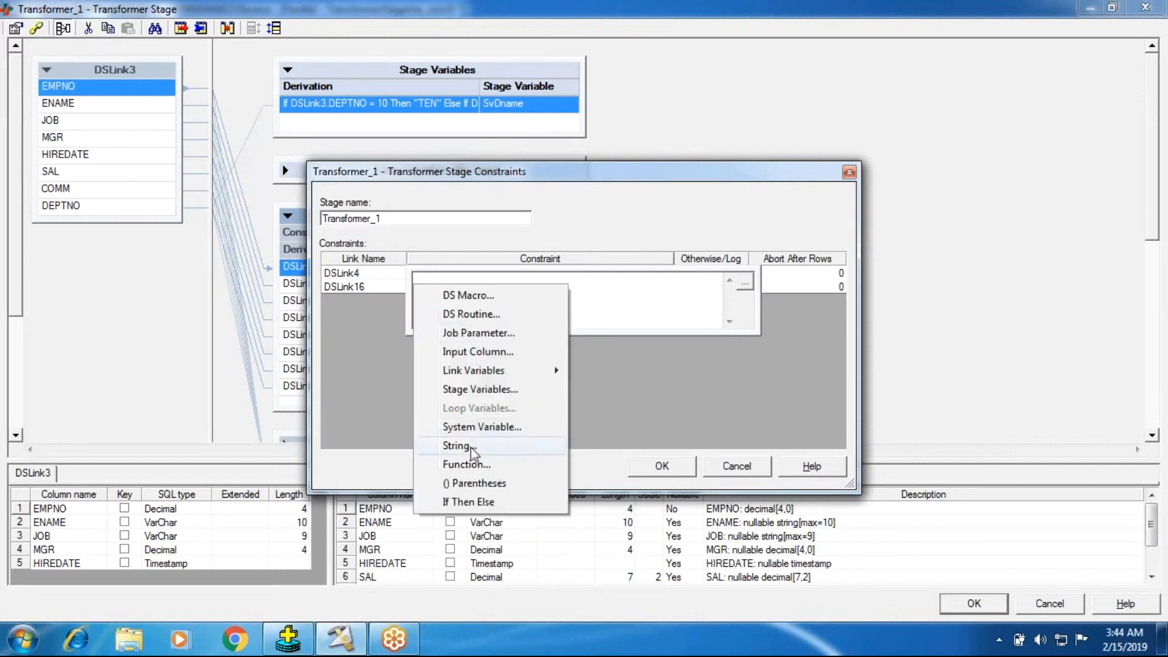
{"action": "left_click", "coordinate": [489, 389]}
{"action": "left_click", "coordinate": [443, 305]}
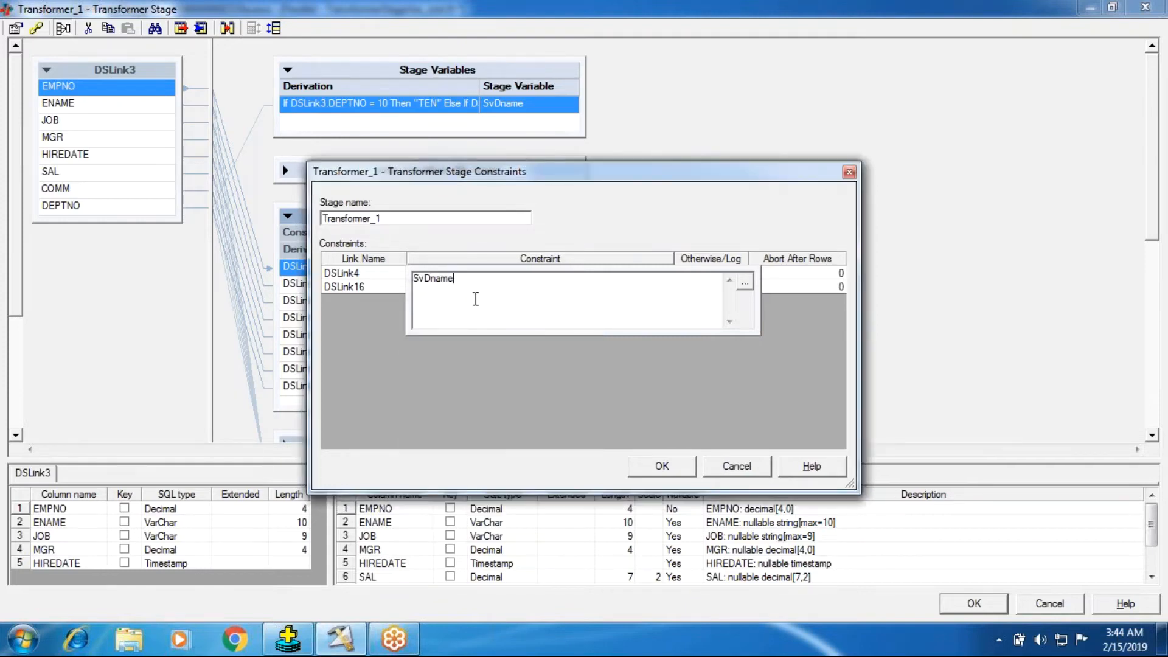
{"action": "right_click", "coordinate": [475, 296]}
{"action": "type", "text": "\"THIRTY\""}
{"action": "key", "text": "Return"}
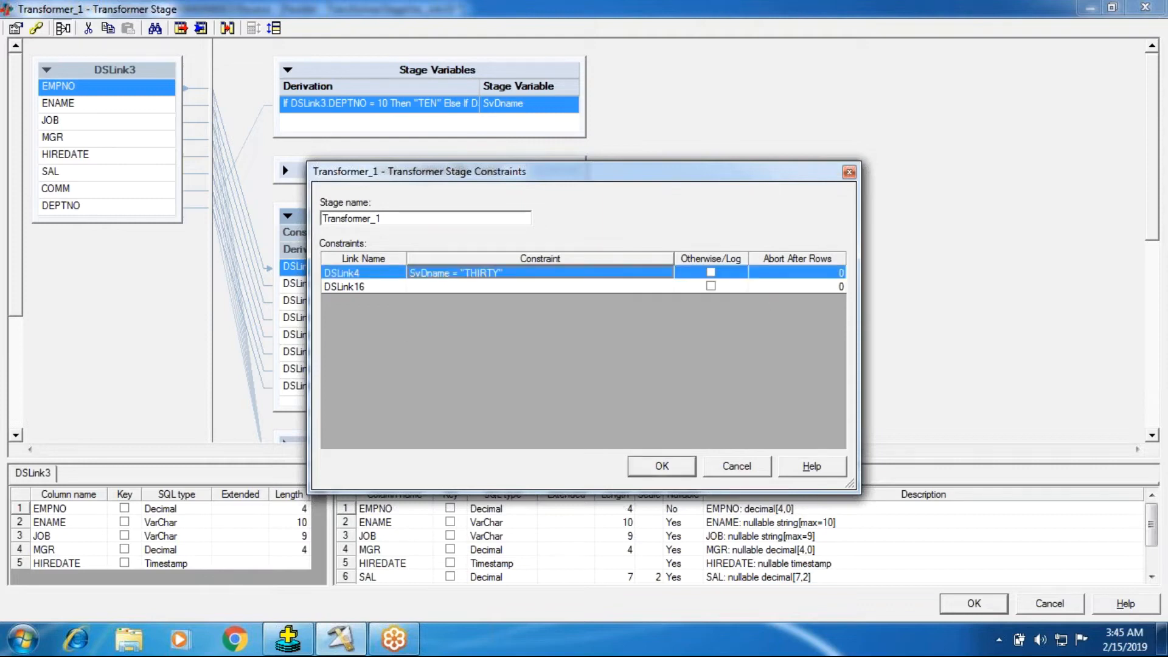
Step: Set the constraint of output link DSLink16 to SvDname = "TWENTY" and apply the stage constraints
{"action": "left_click", "coordinate": [454, 290]}
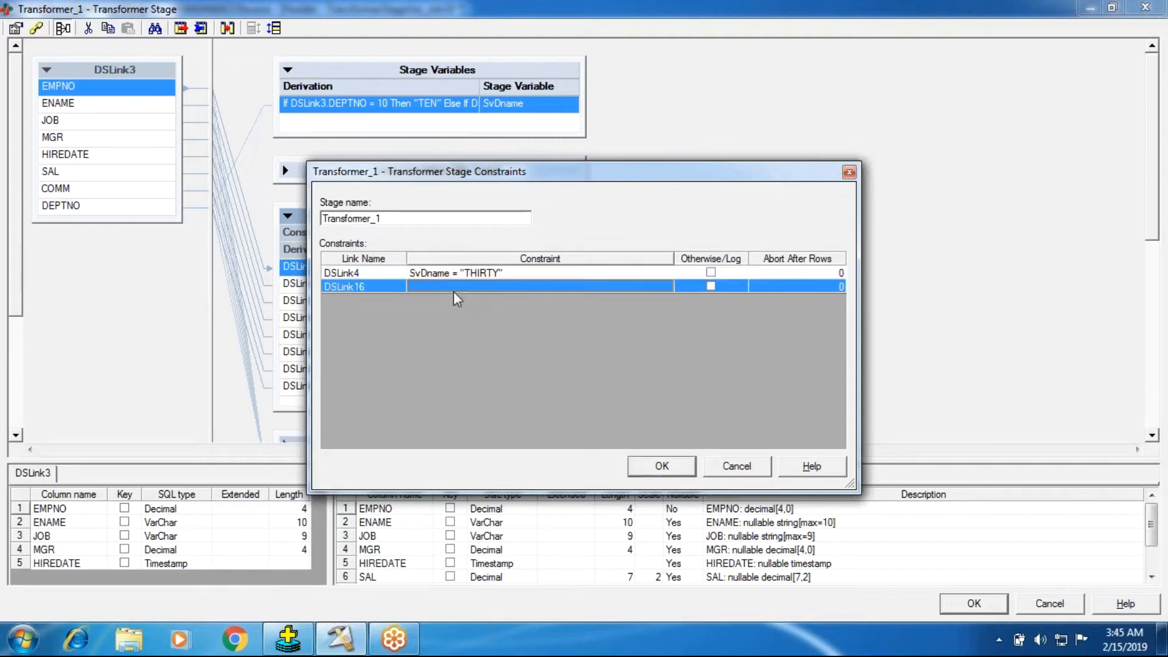
{"action": "left_click", "coordinate": [454, 290]}
{"action": "right_click", "coordinate": [414, 298]}
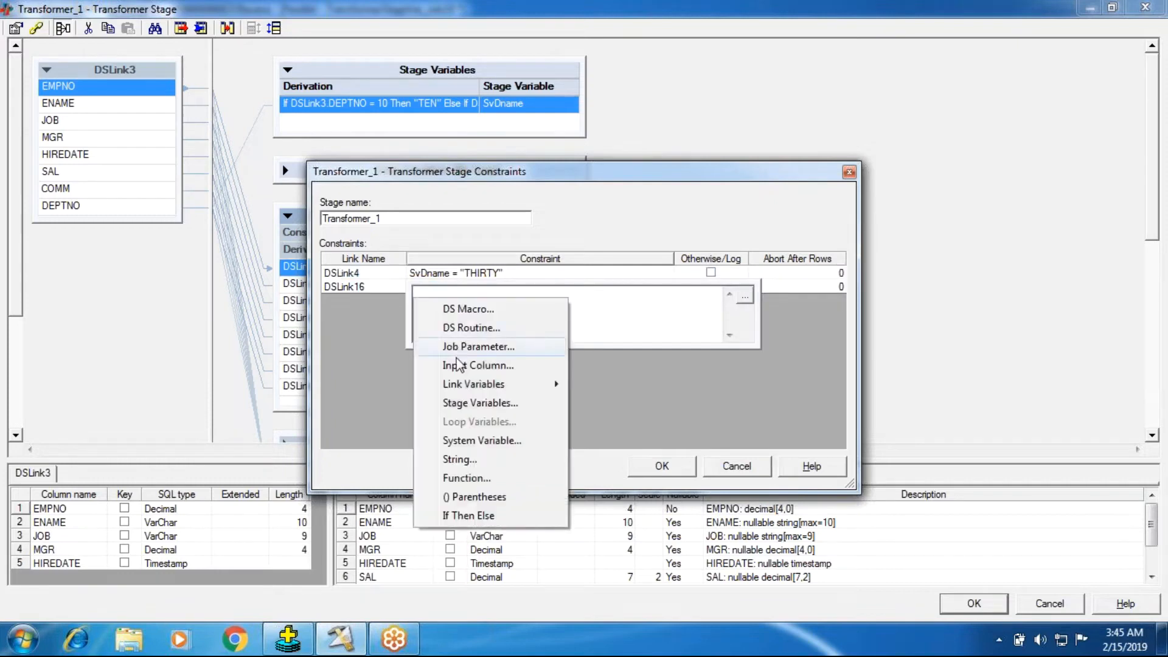
{"action": "left_click", "coordinate": [458, 403]}
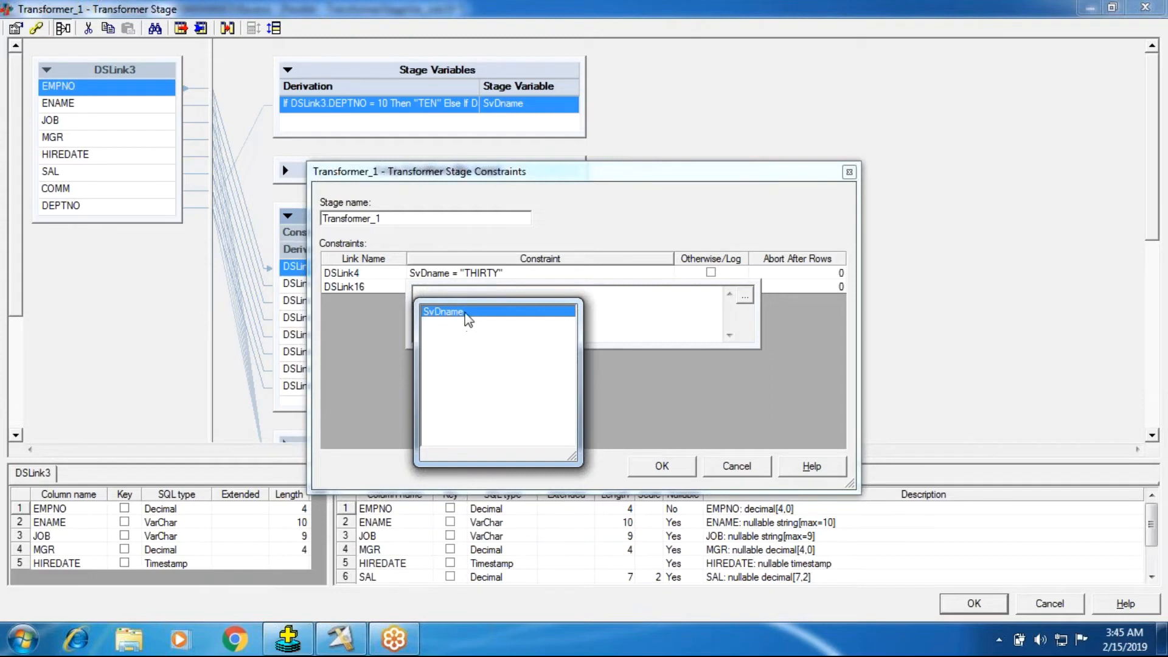
{"action": "double_click", "coordinate": [464, 312]}
{"action": "left_click", "coordinate": [517, 308]}
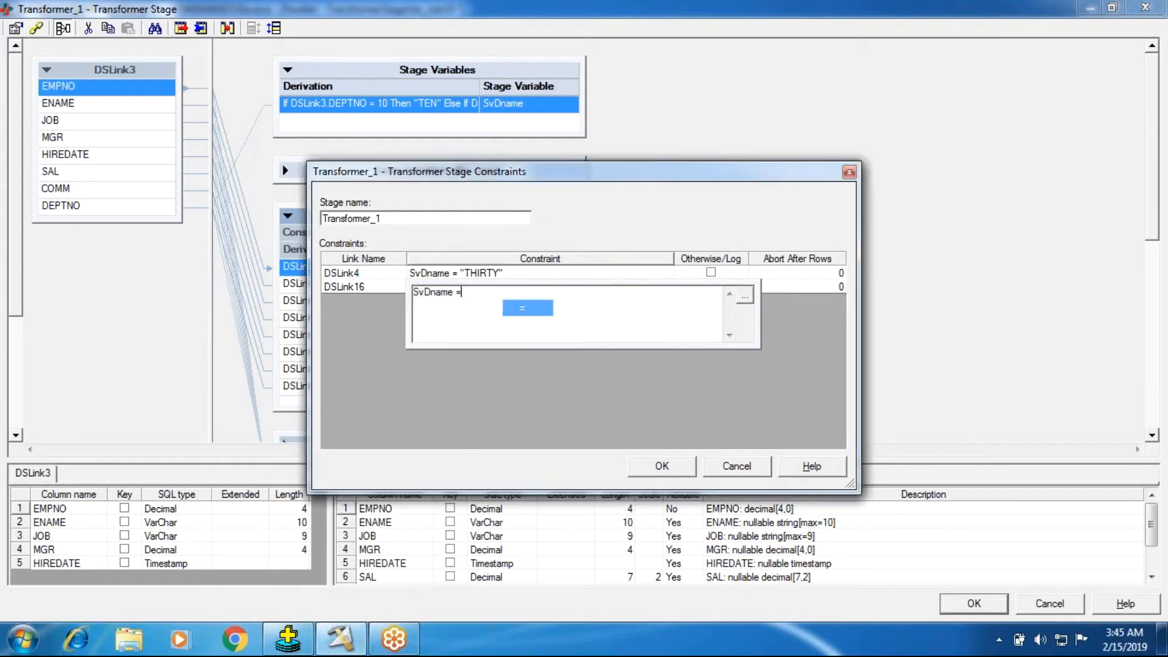
{"action": "type", "text": "\""}
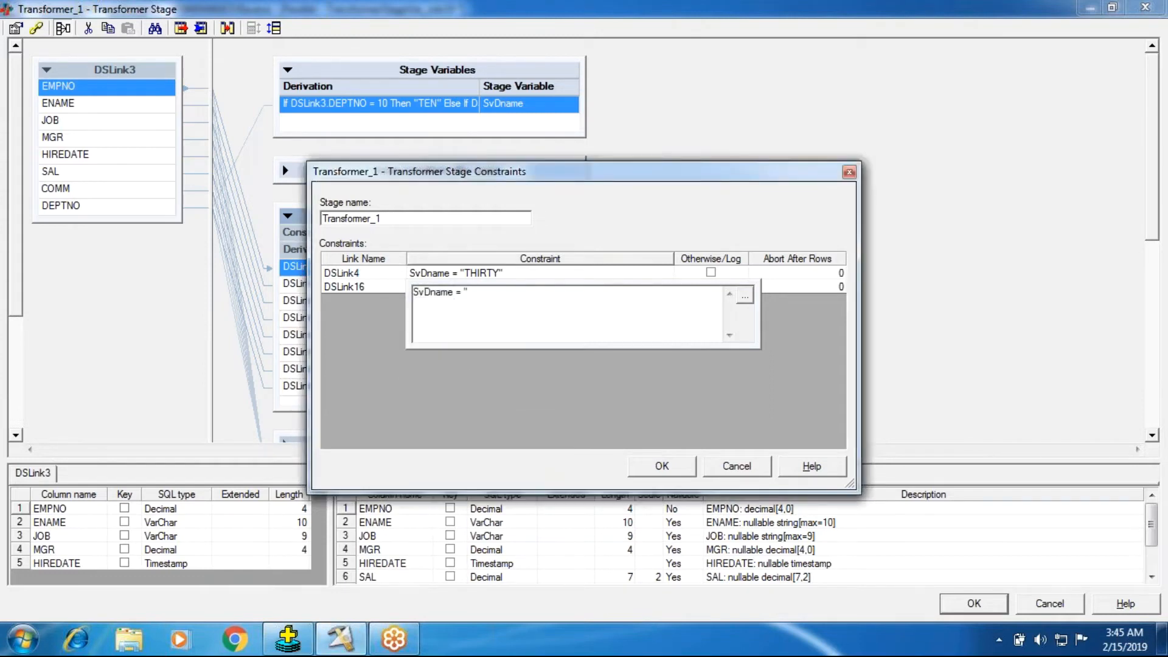
{"action": "type", "text": "TWENTY\""}
{"action": "key", "text": "Return"}
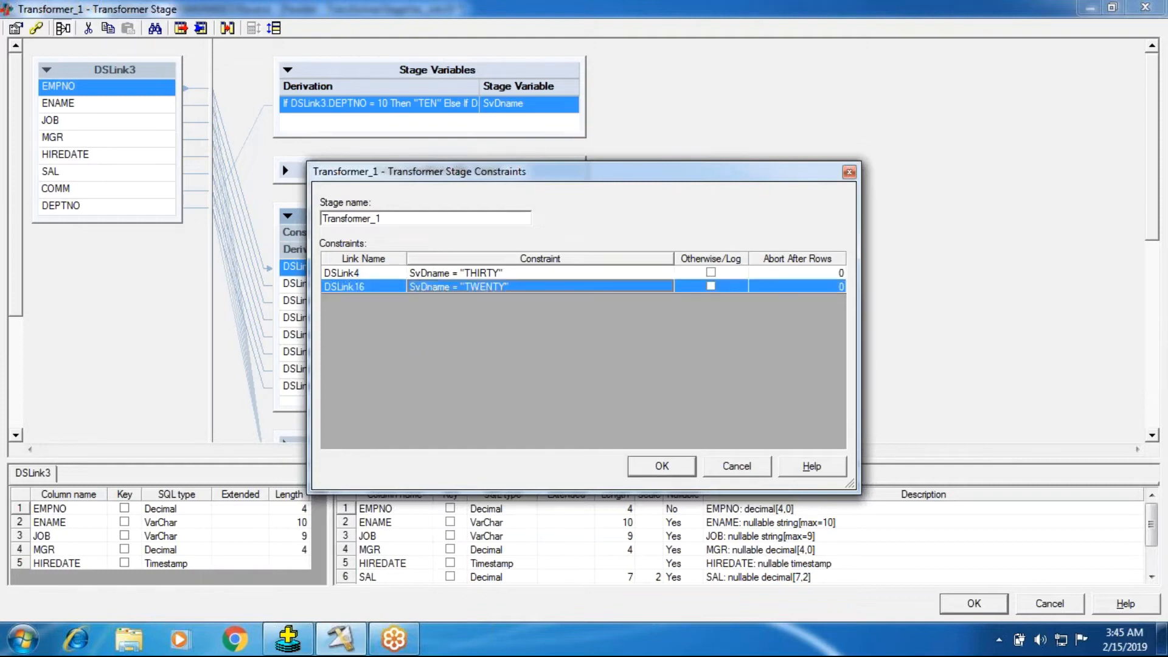
{"action": "left_click", "coordinate": [662, 466]}
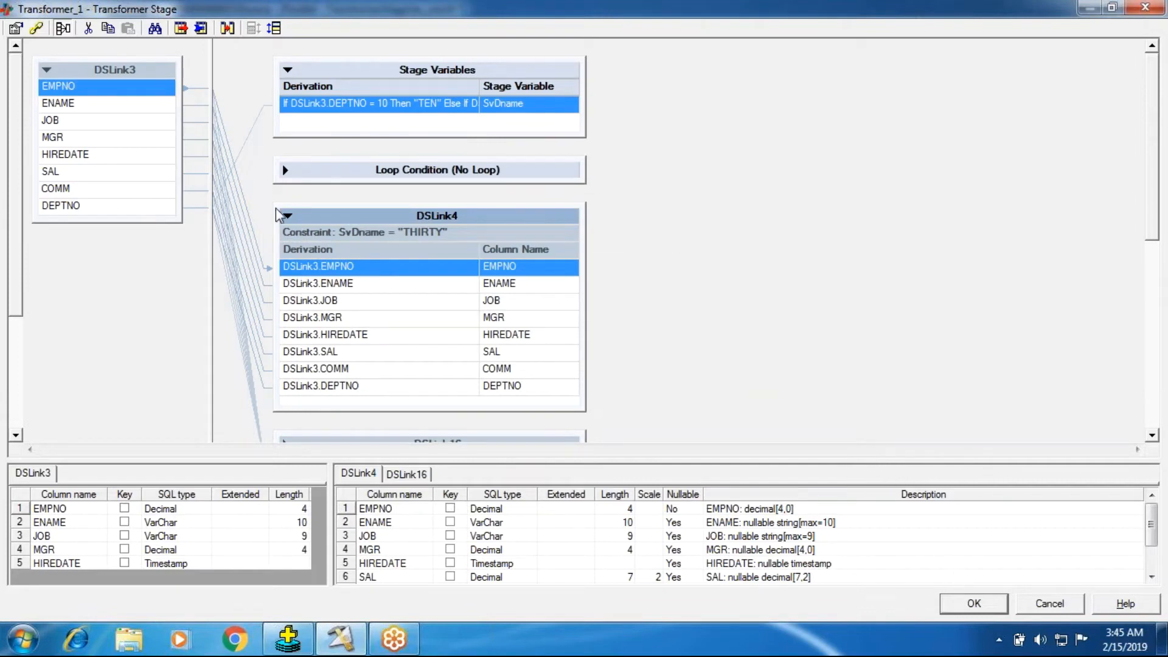
Step: Examine the SvDname derivation, the DSLink4 constraint and the Loop Condition section of the Transformer stage
{"action": "left_click", "coordinate": [289, 217]}
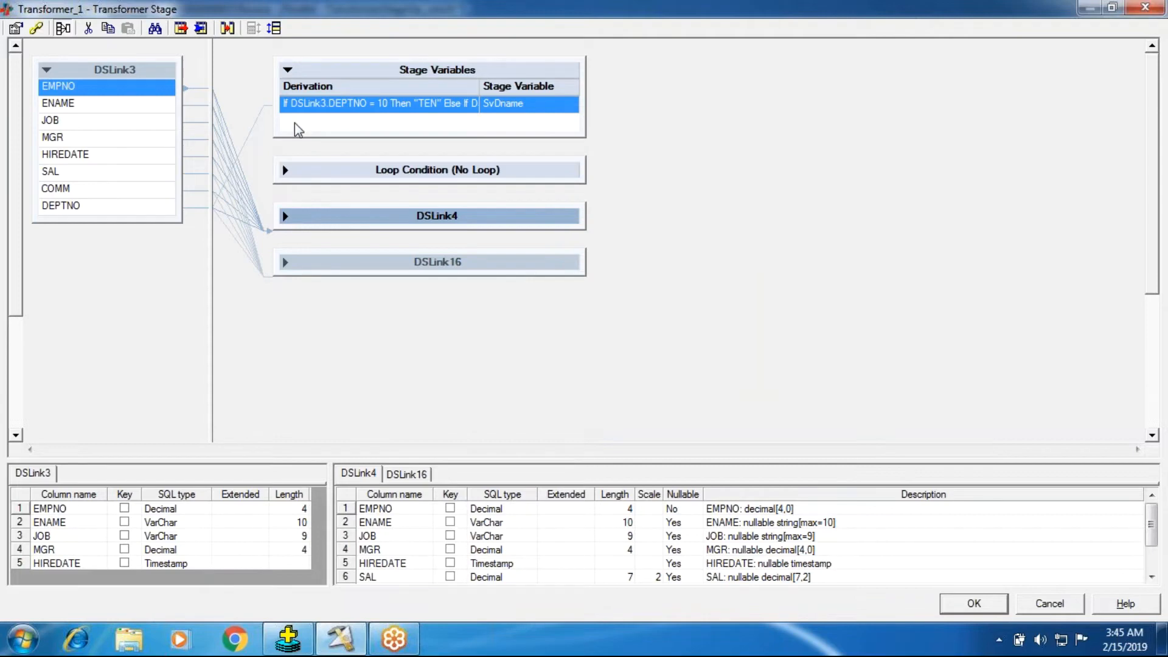
{"action": "double_click", "coordinate": [314, 110]}
{"action": "left_click", "coordinate": [468, 175]}
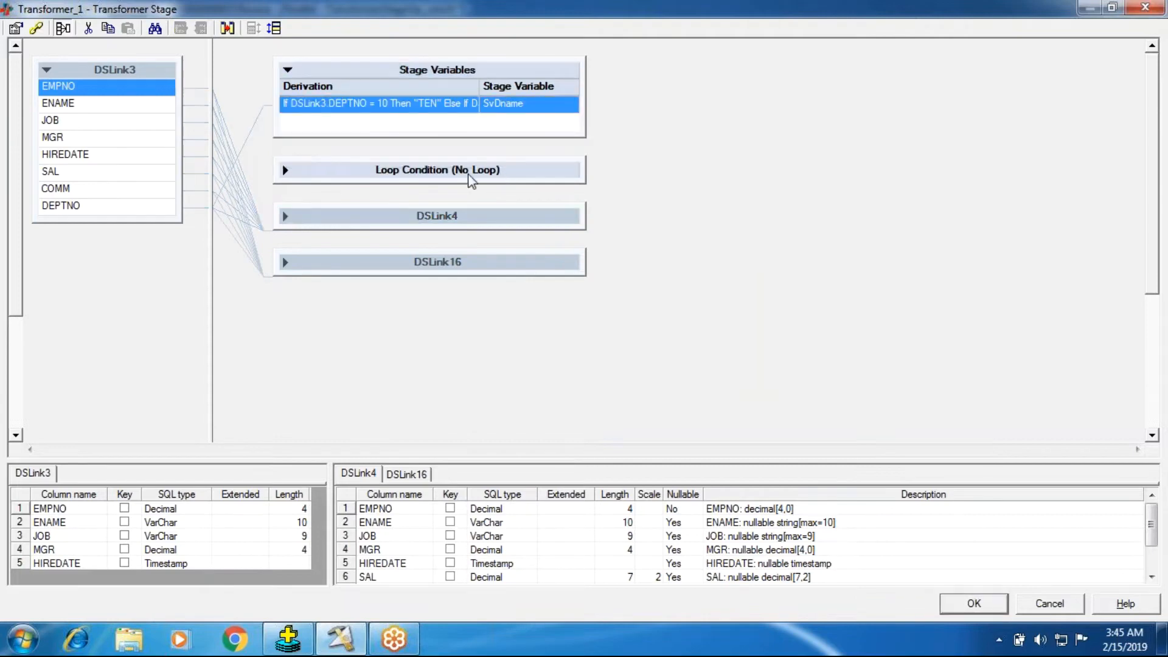
{"action": "left_click", "coordinate": [297, 217]}
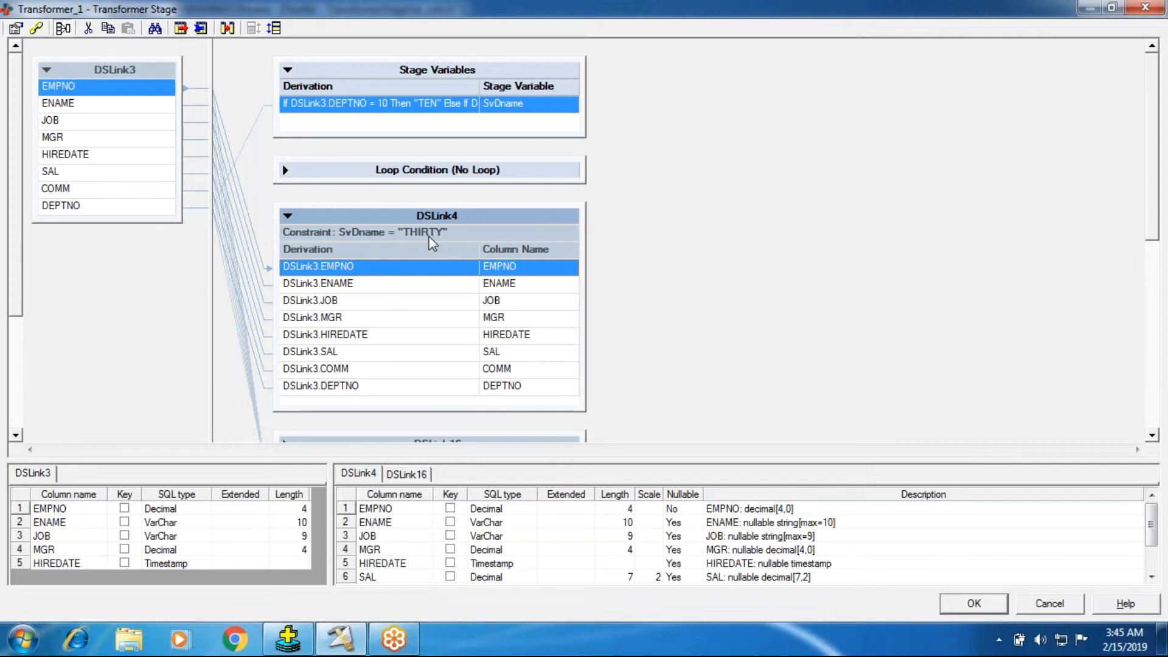
{"action": "left_click", "coordinate": [545, 120]}
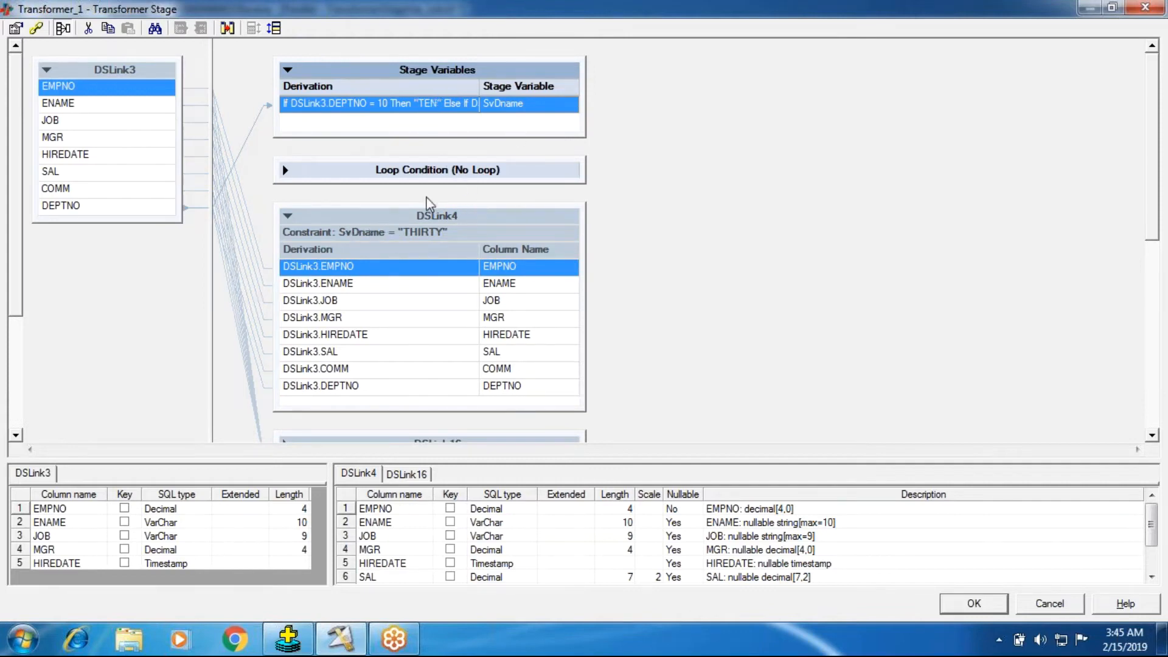
{"action": "left_click", "coordinate": [284, 171]}
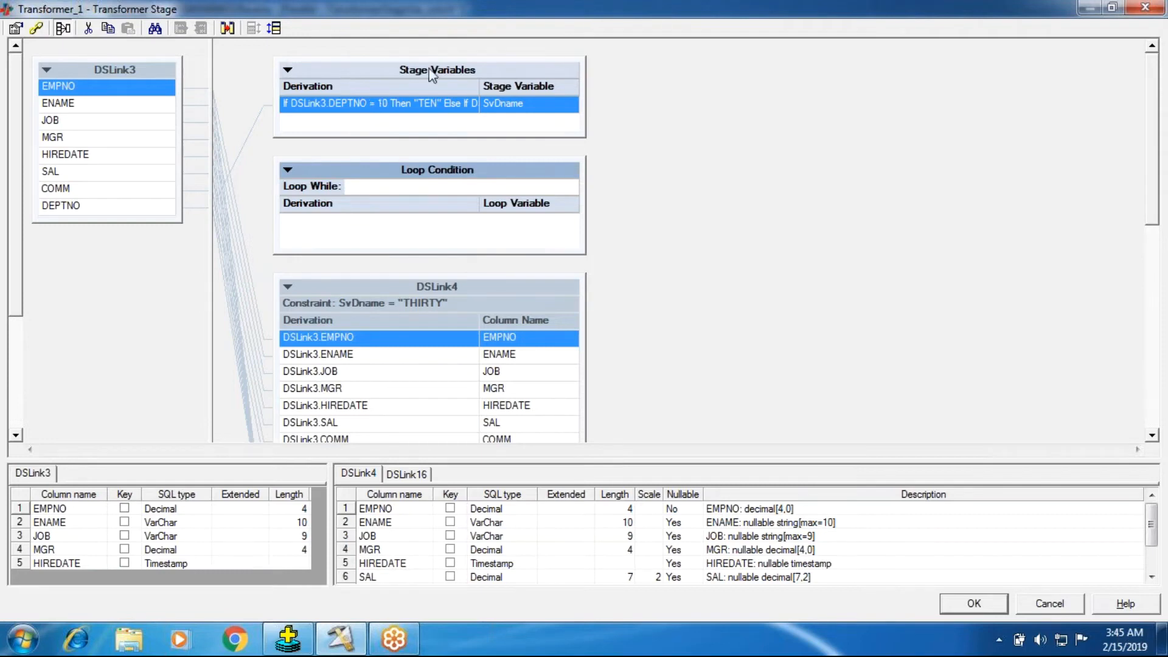
{"action": "left_click", "coordinate": [294, 69]}
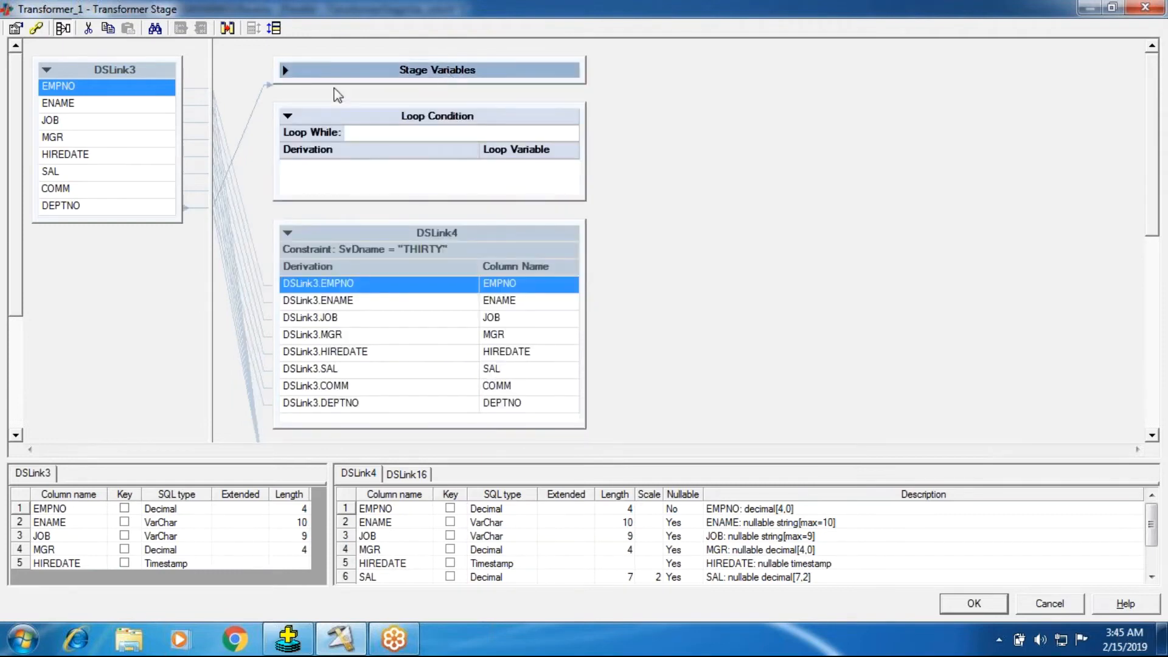
{"action": "left_click", "coordinate": [290, 71]}
{"action": "left_click", "coordinate": [290, 71]}
{"action": "left_click", "coordinate": [294, 72]}
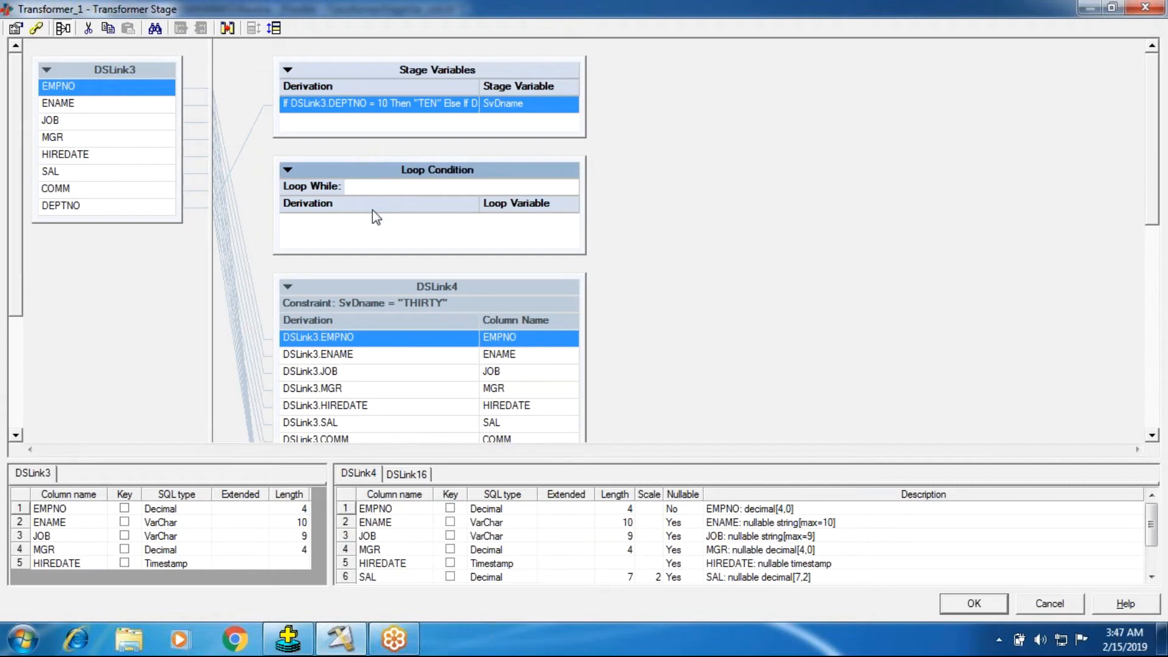
Step: Examine the Stage Variables, Loop Condition and DSLink4 sections of the Transformer stage, including the DSLink4 constraint and column derivations
{"action": "left_click", "coordinate": [288, 171]}
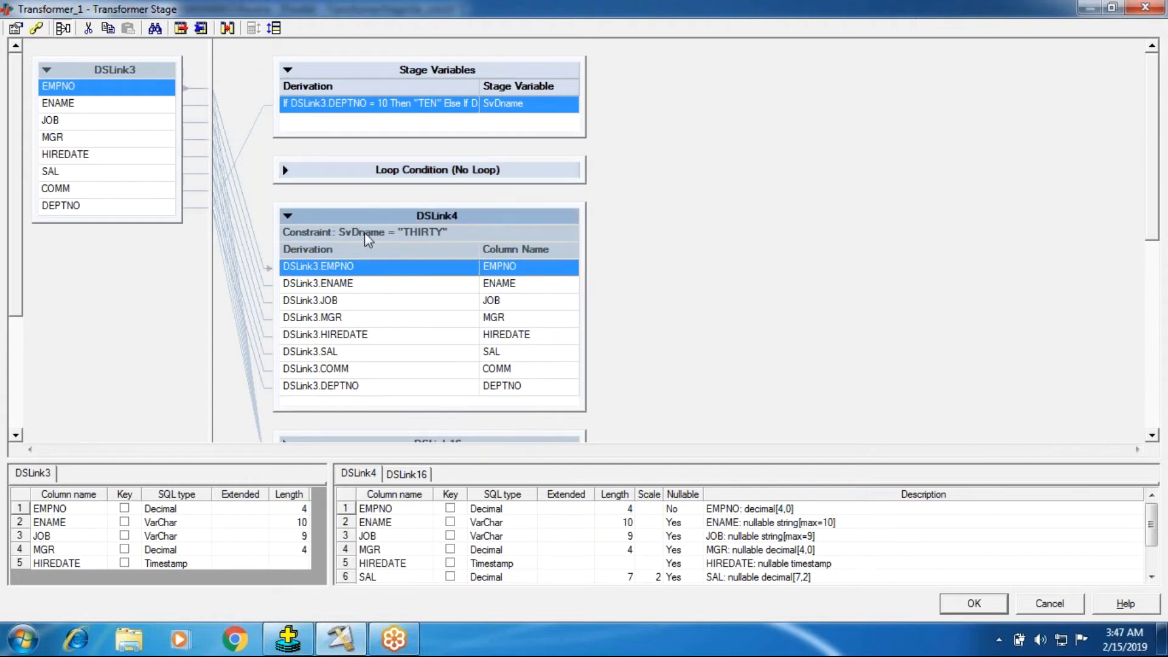
{"action": "double_click", "coordinate": [364, 232]}
{"action": "left_click", "coordinate": [668, 465]}
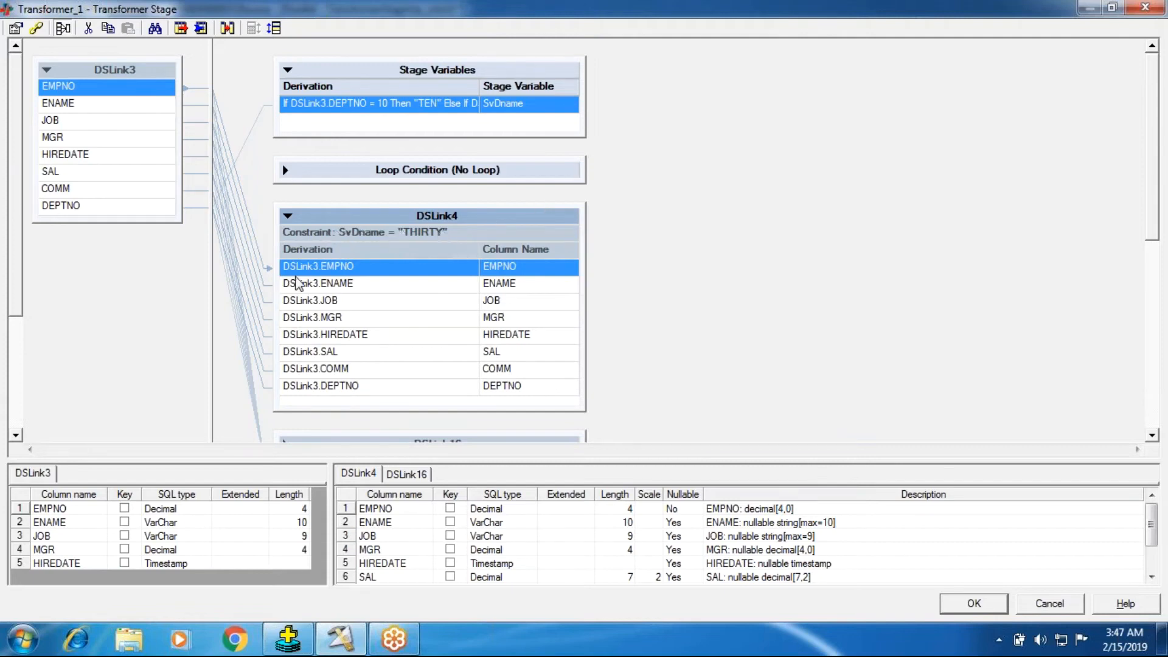
{"action": "left_click", "coordinate": [312, 335]}
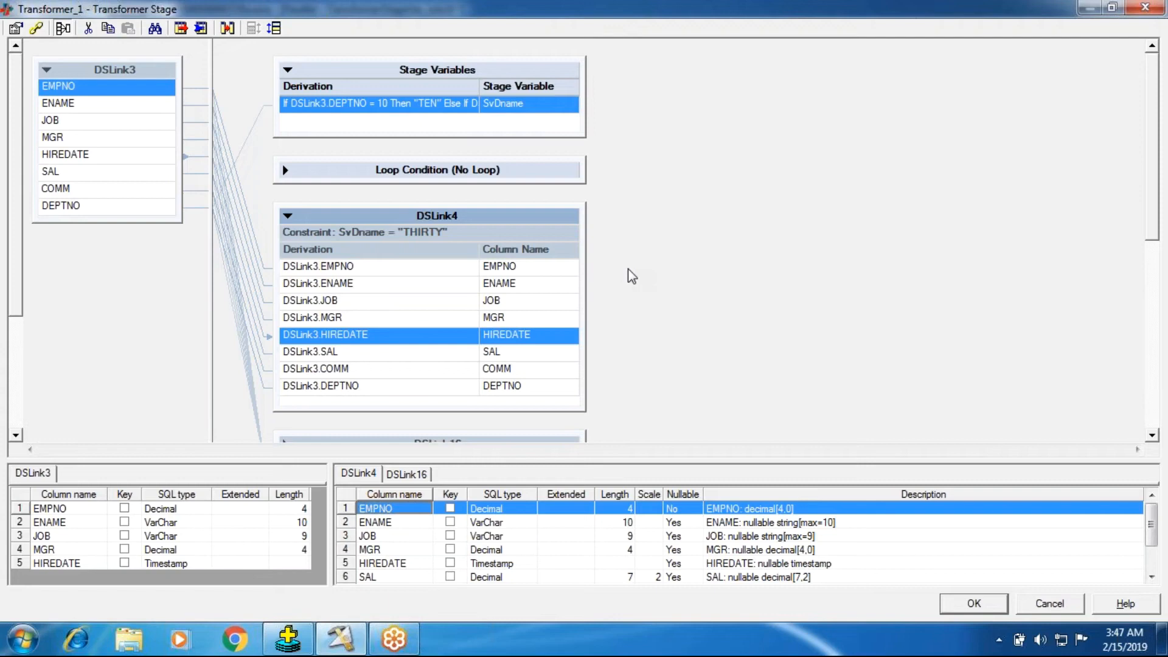
{"action": "left_click", "coordinate": [359, 69]}
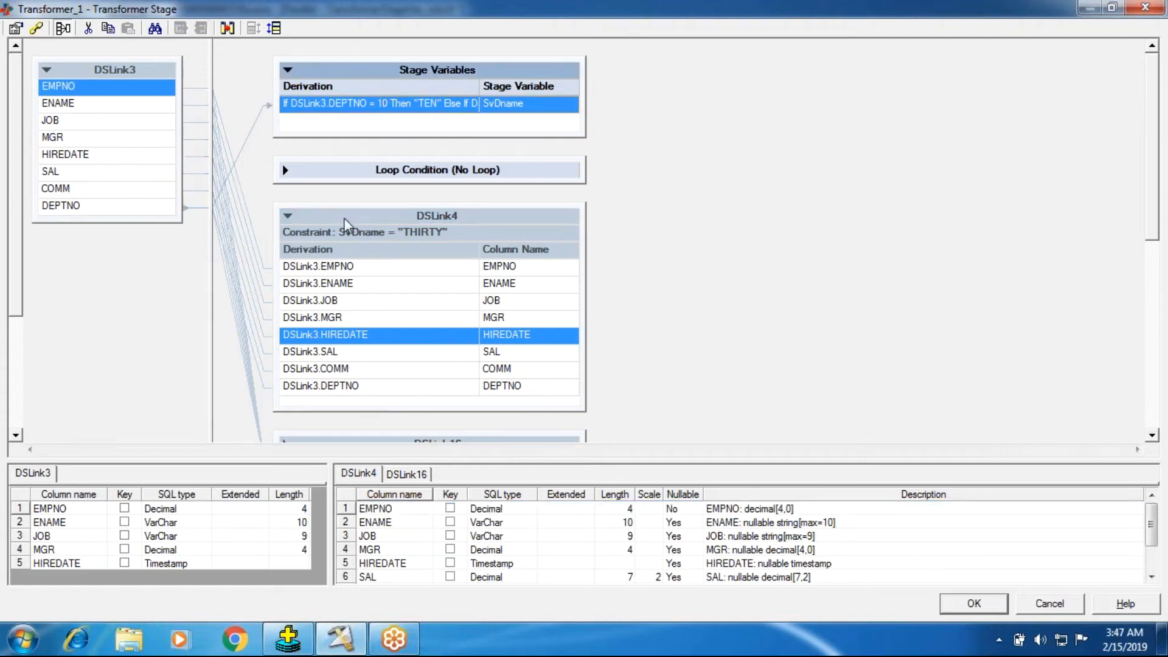
{"action": "left_click", "coordinate": [341, 177]}
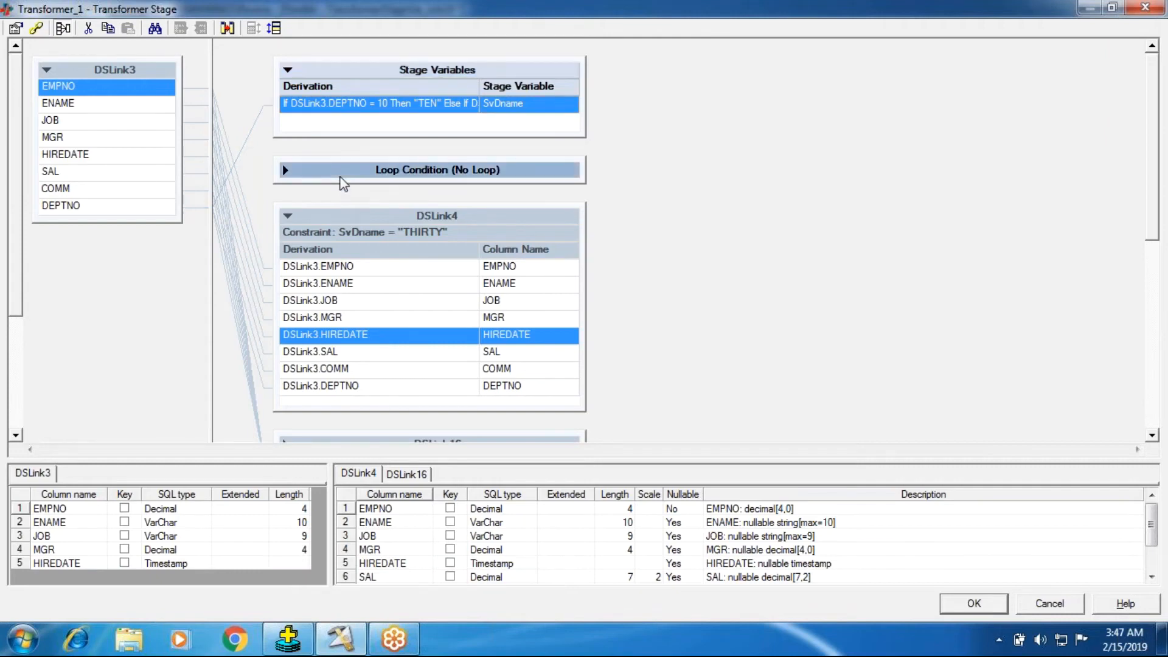
{"action": "left_click", "coordinate": [341, 235]}
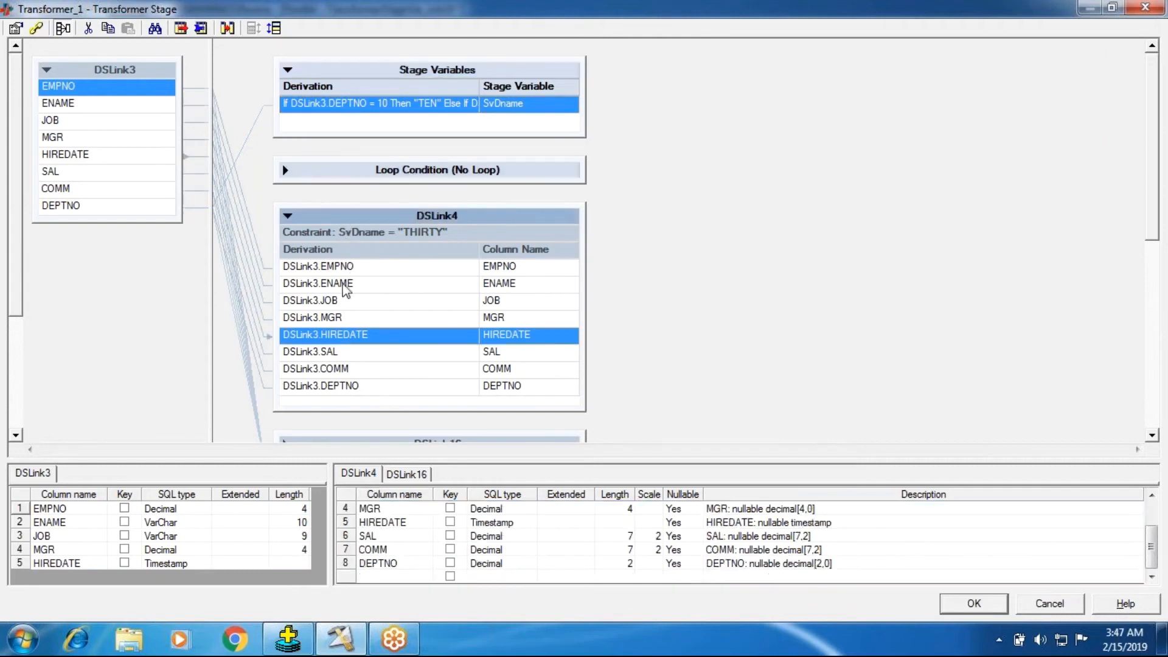
{"action": "left_click", "coordinate": [342, 304]}
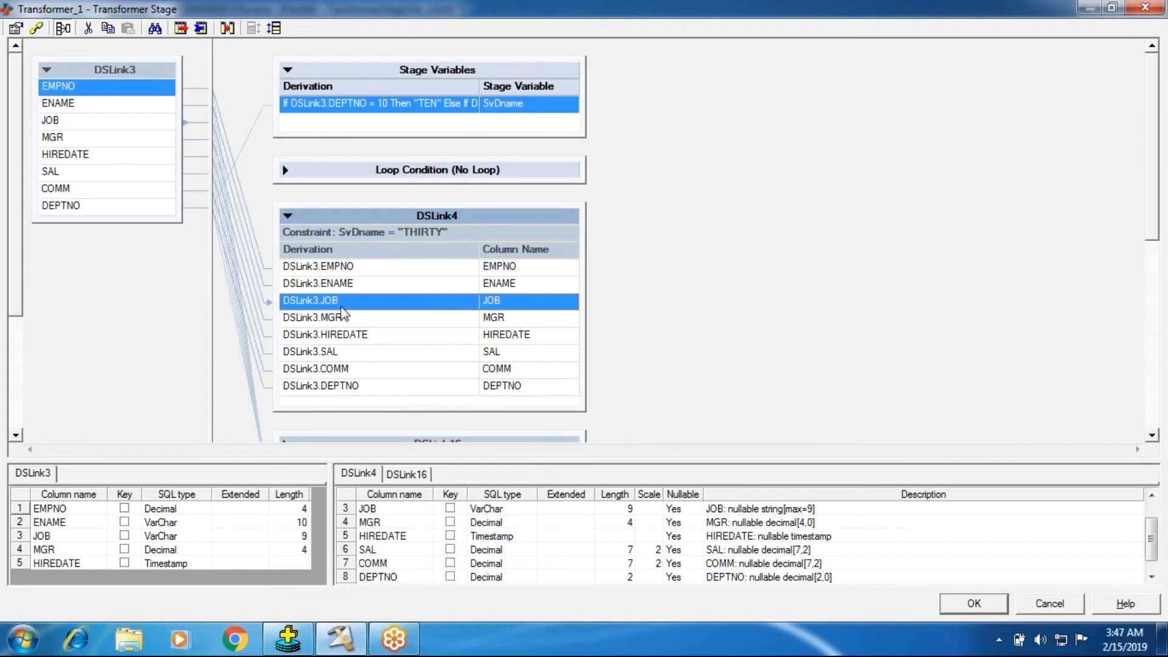
Step: Collapse the DSLink4, DSLink16 and Stage Variables sections and accept the Transformer stage settings
{"action": "left_click", "coordinate": [287, 216]}
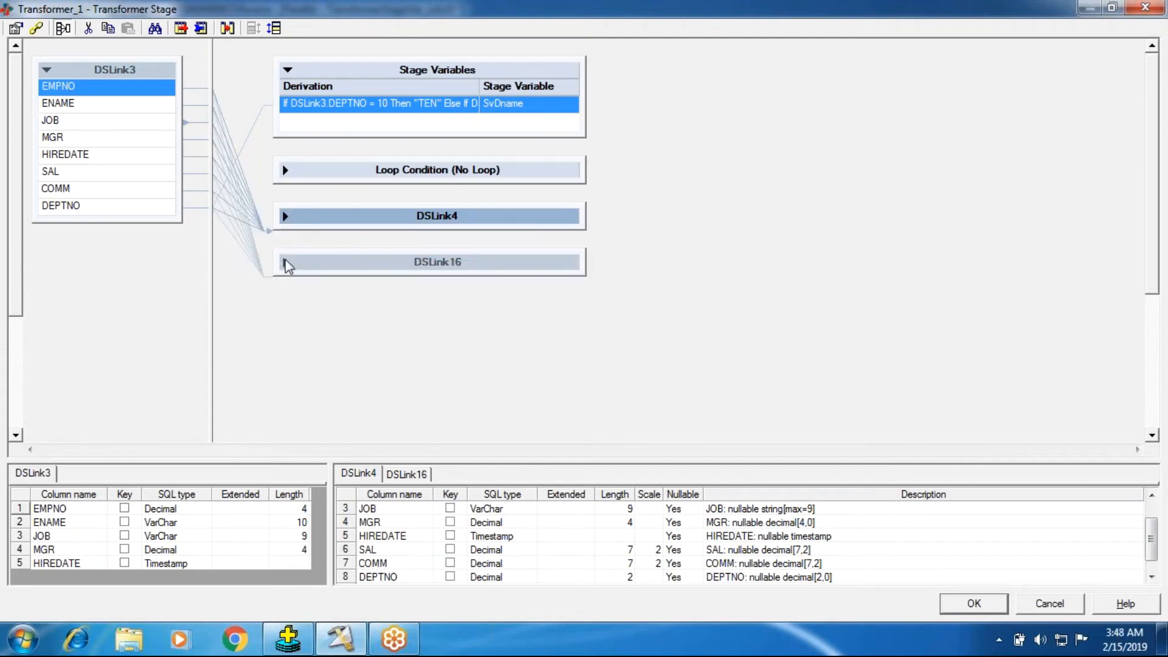
{"action": "left_click", "coordinate": [286, 215]}
{"action": "left_click", "coordinate": [286, 215]}
{"action": "left_click", "coordinate": [286, 262]}
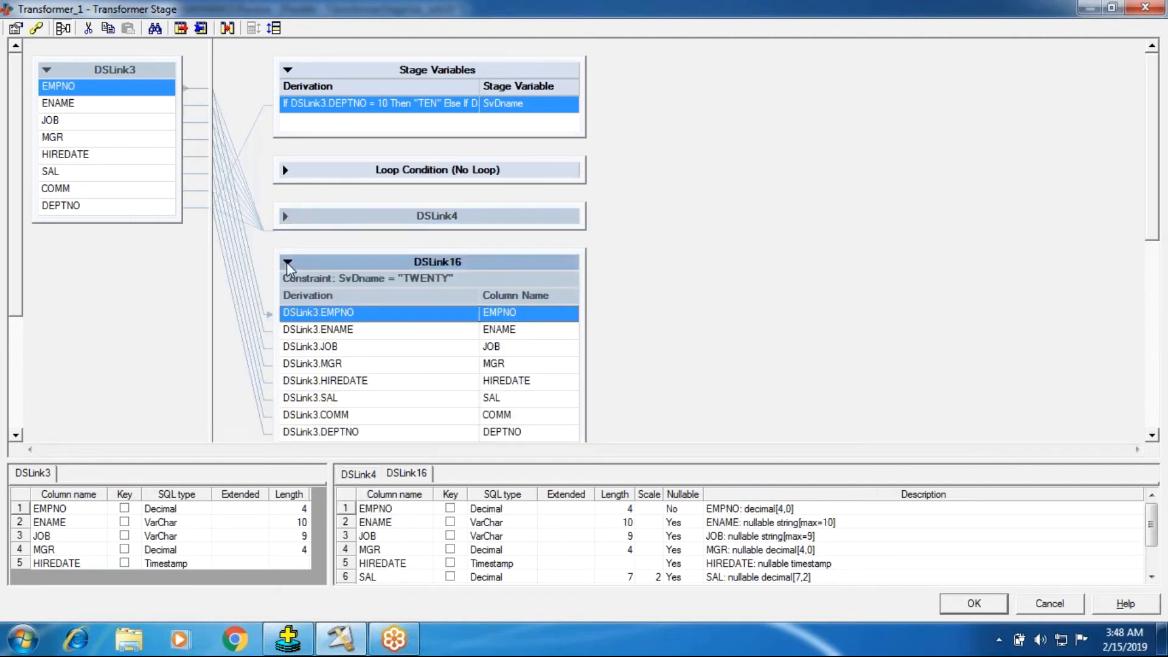
{"action": "left_click", "coordinate": [287, 262]}
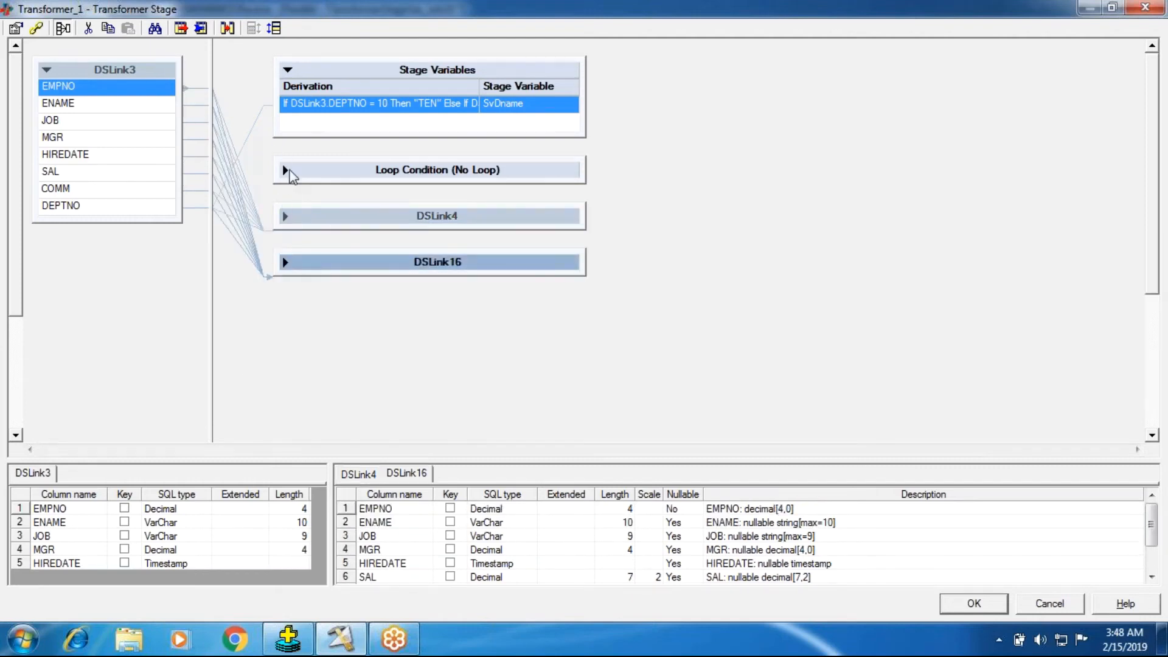
{"action": "left_click", "coordinate": [286, 70]}
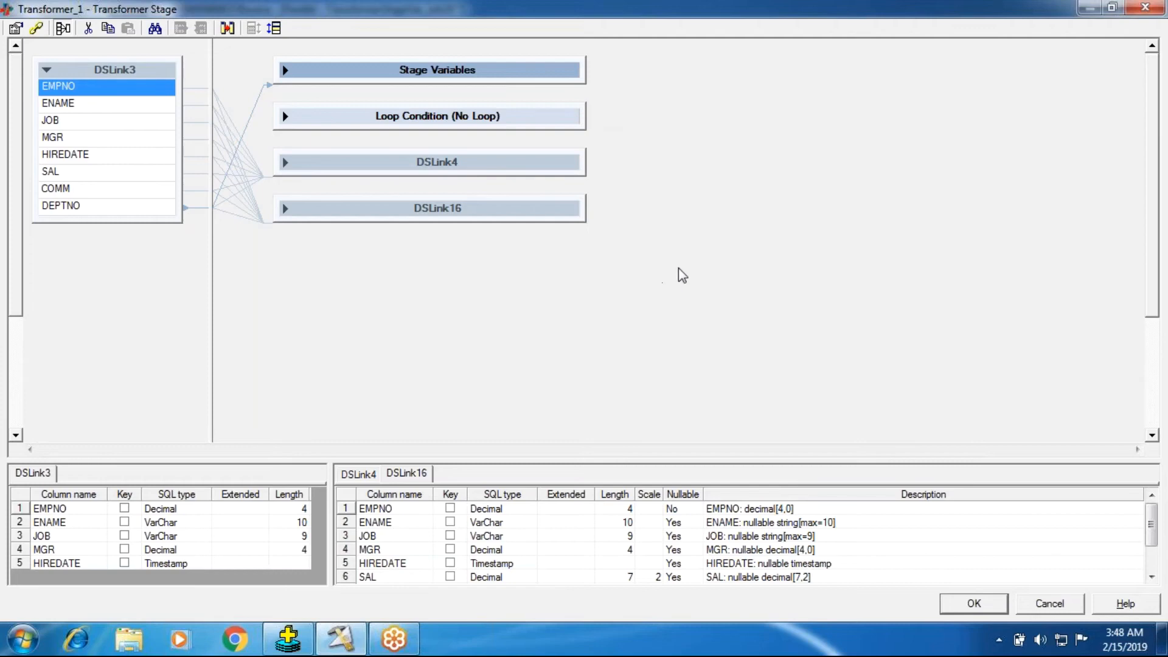
{"action": "left_click", "coordinate": [960, 606]}
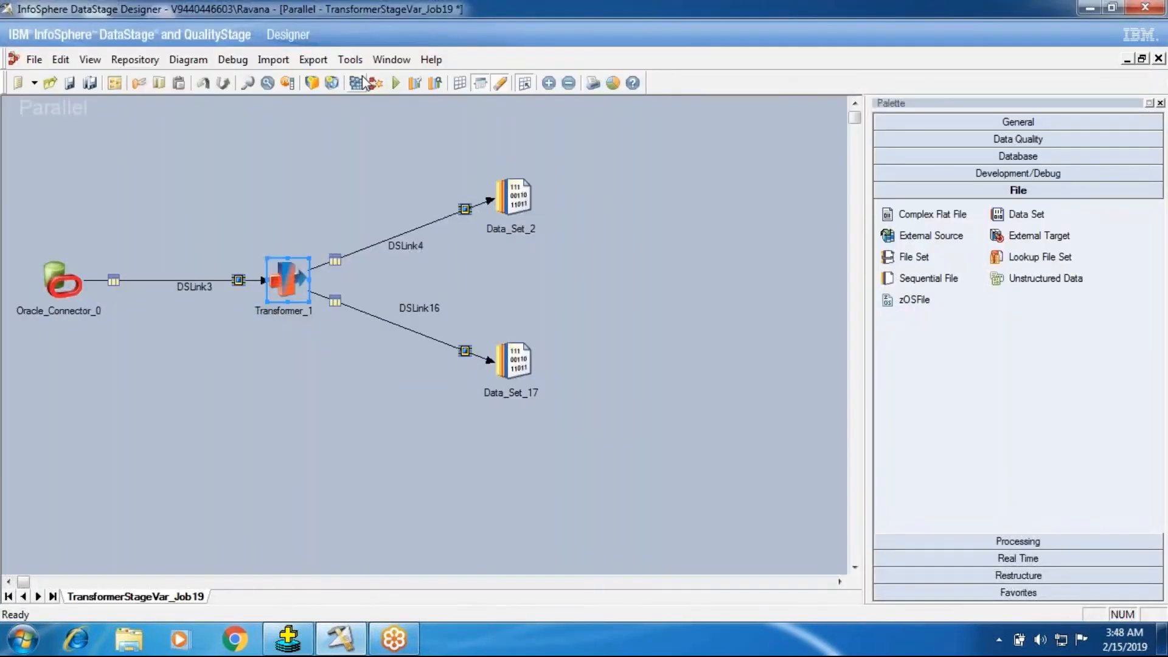
Step: Check the target properties of Data_Set_2, and save and compile the job
{"action": "double_click", "coordinate": [514, 195]}
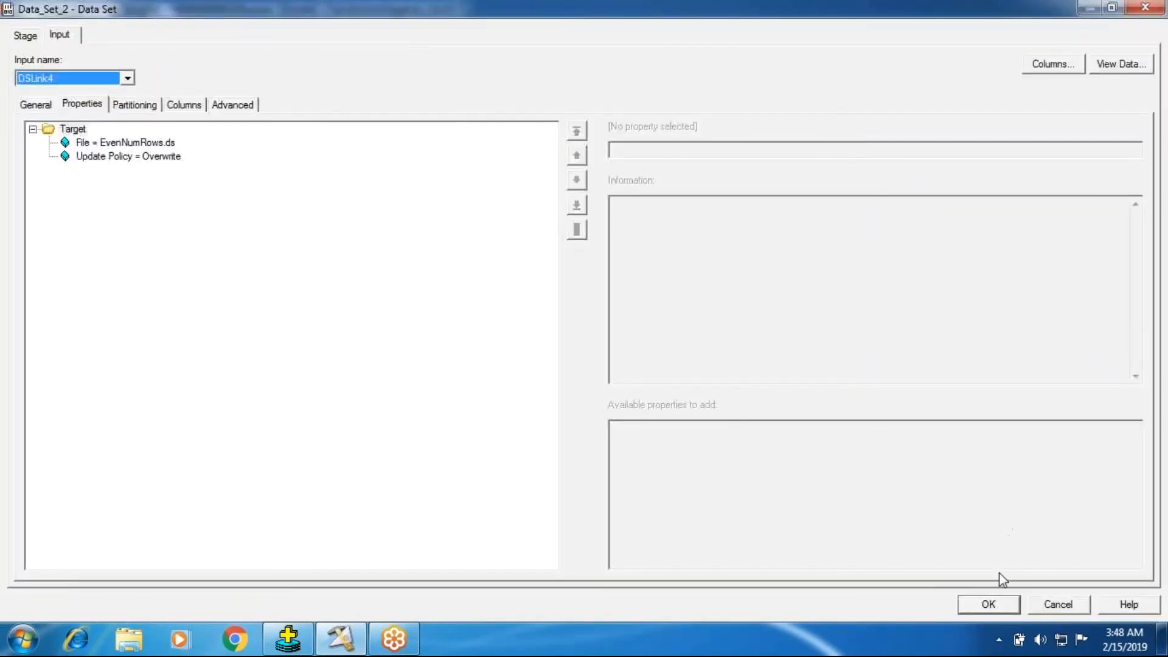
{"action": "left_click", "coordinate": [980, 608]}
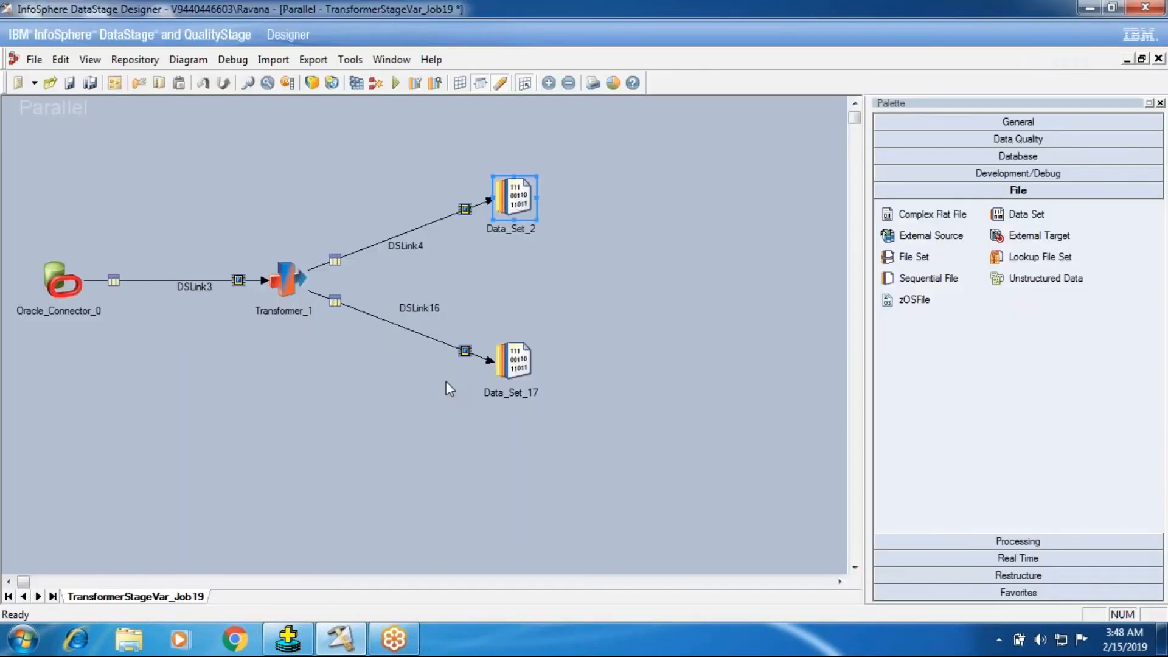
{"action": "left_click", "coordinate": [357, 83]}
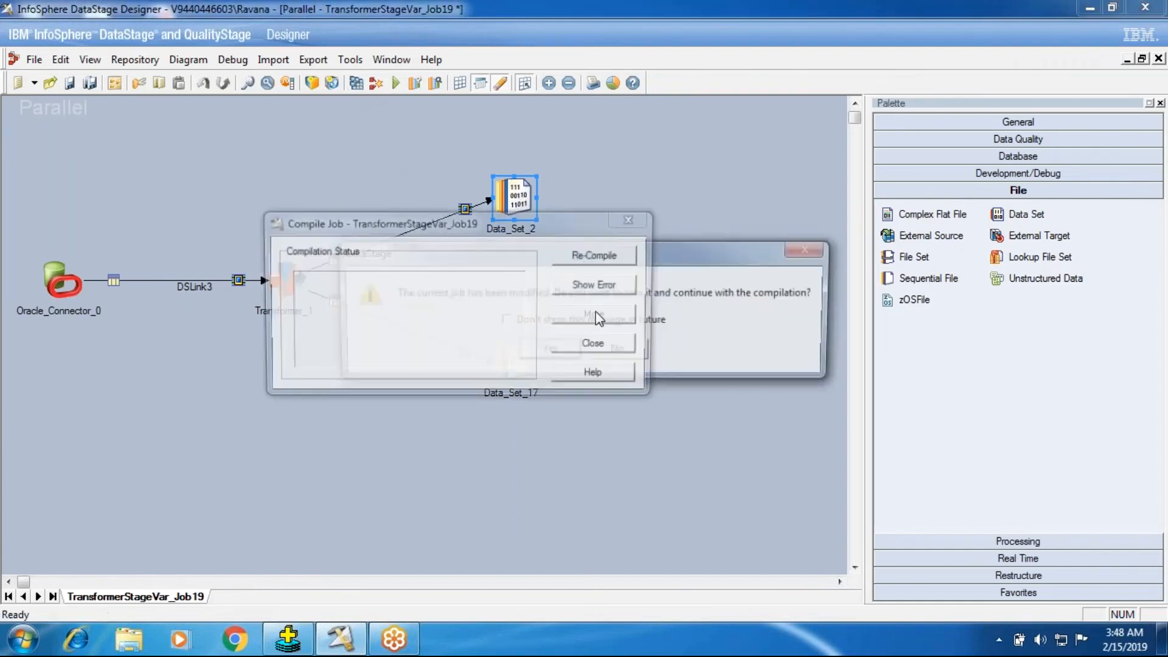
{"action": "left_click", "coordinate": [561, 352]}
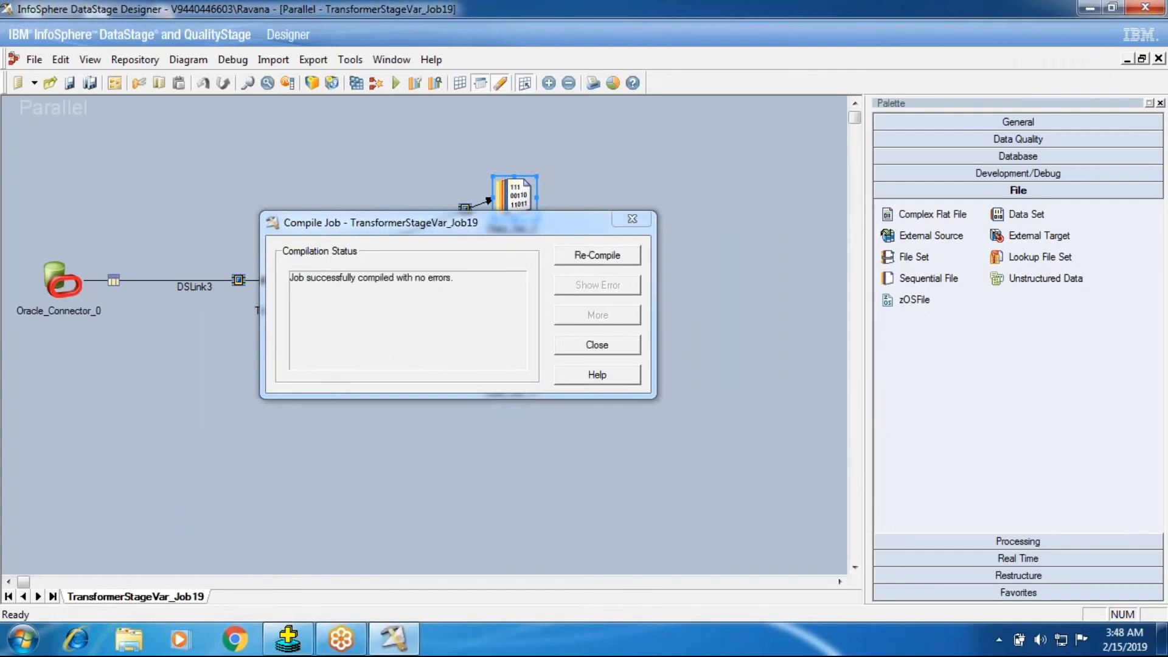
{"action": "left_click", "coordinate": [568, 352]}
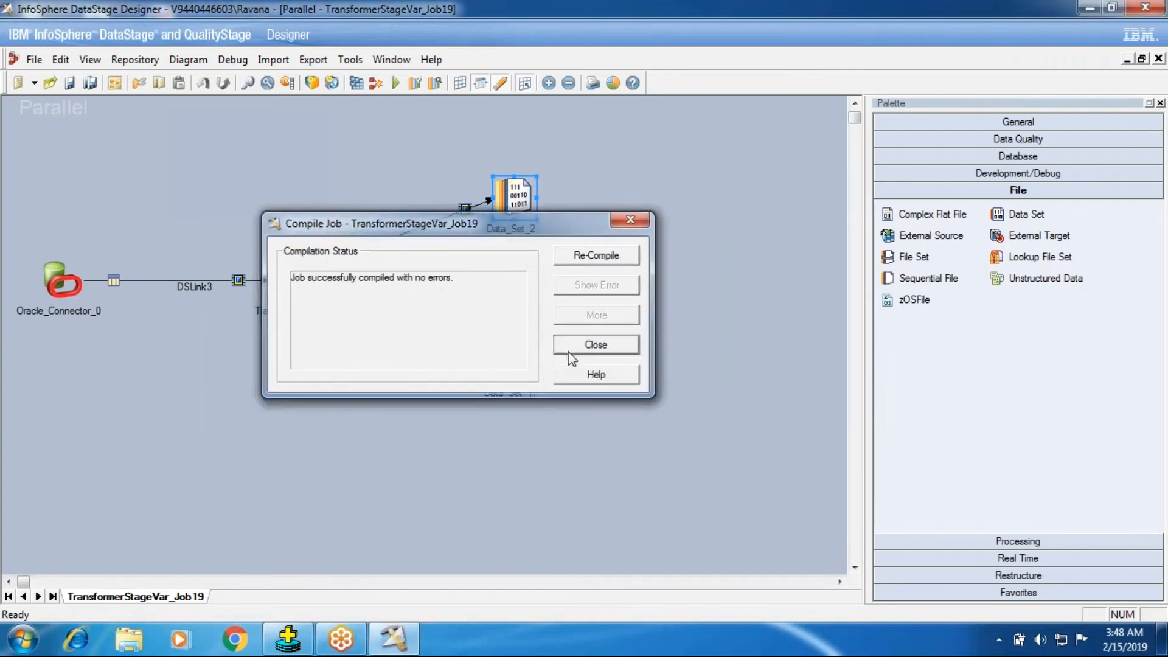
Step: Run TransformerStageVar_Job19 with the SingleNode configuration file
{"action": "left_click", "coordinate": [397, 83]}
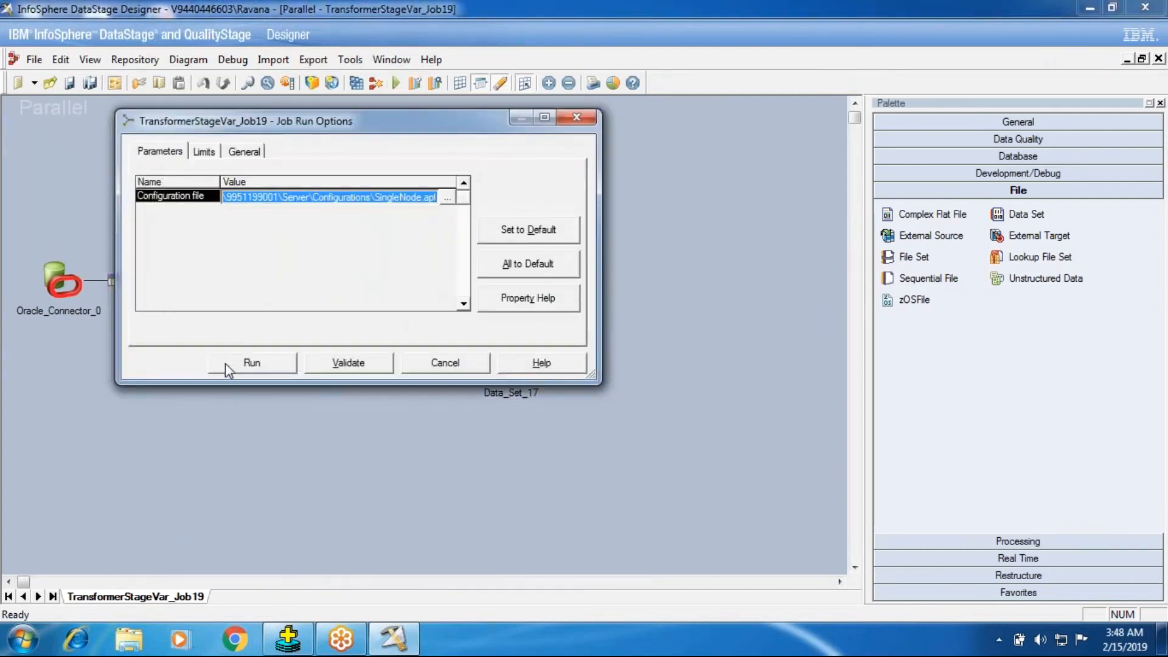
{"action": "left_click", "coordinate": [225, 364]}
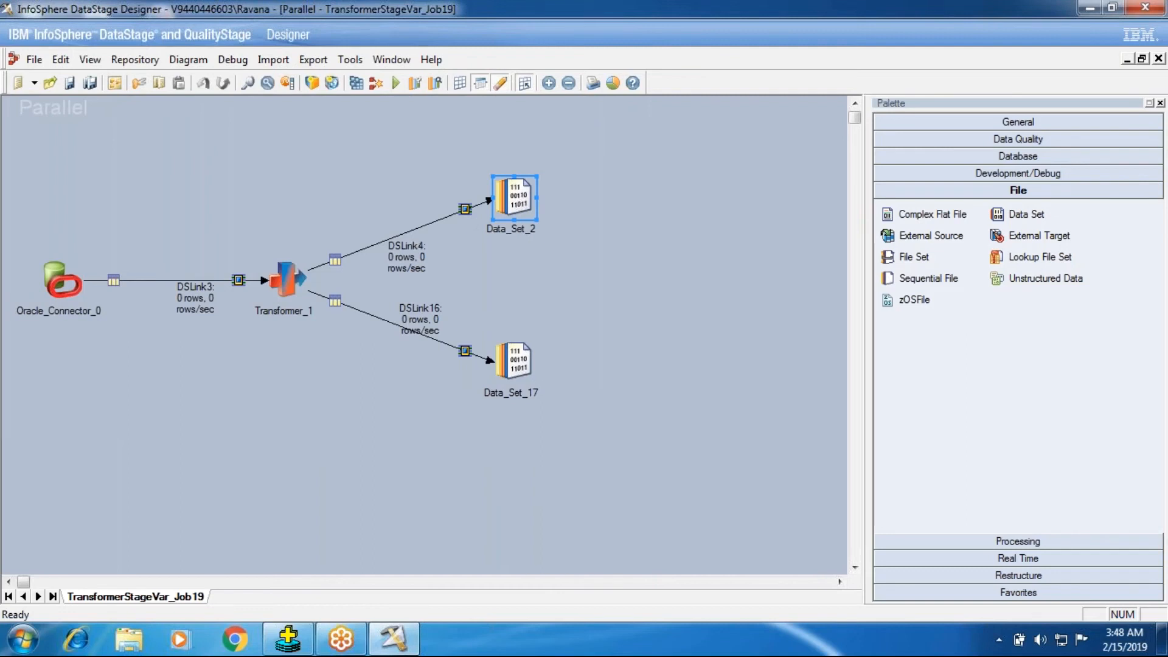
{"action": "left_click", "coordinate": [409, 256]}
Step: View the DSLink4 data in Data_Set_2 and check its DEPTNO values
{"action": "right_click", "coordinate": [488, 199]}
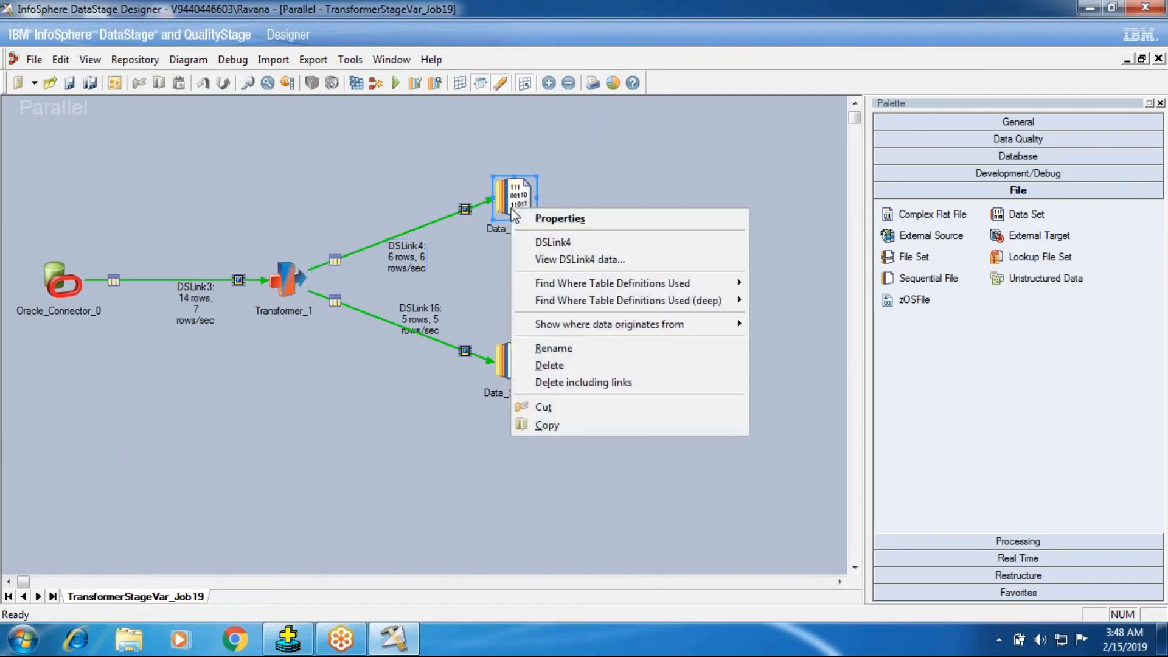
{"action": "left_click", "coordinate": [539, 259]}
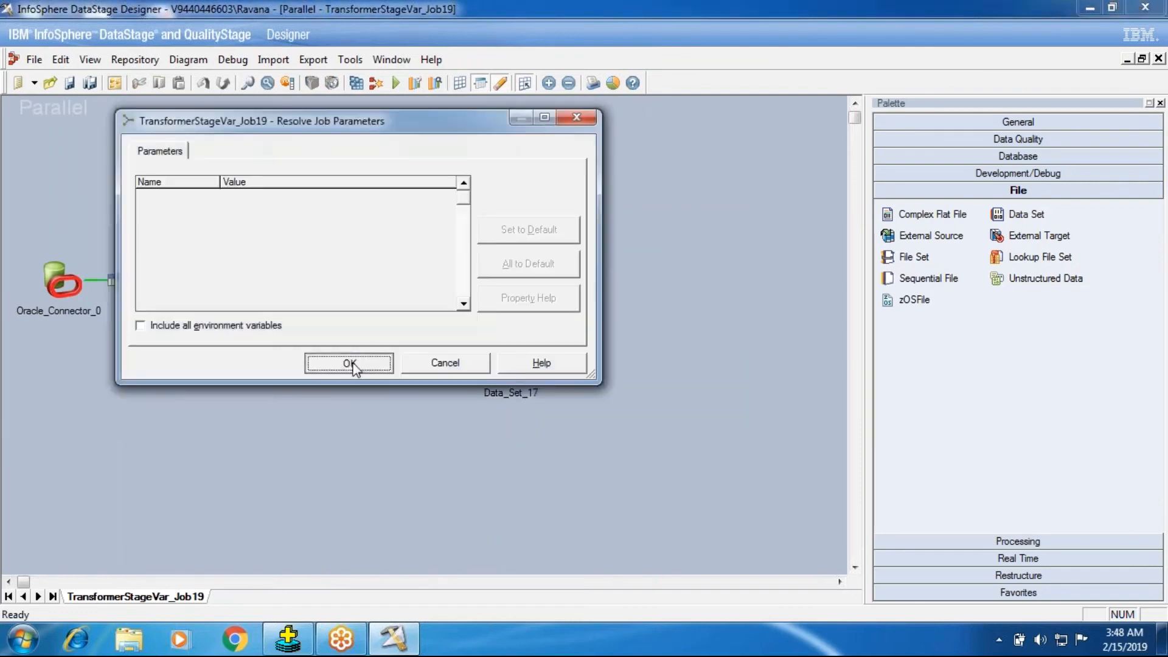
{"action": "left_click", "coordinate": [353, 362]}
{"action": "left_click", "coordinate": [721, 278]}
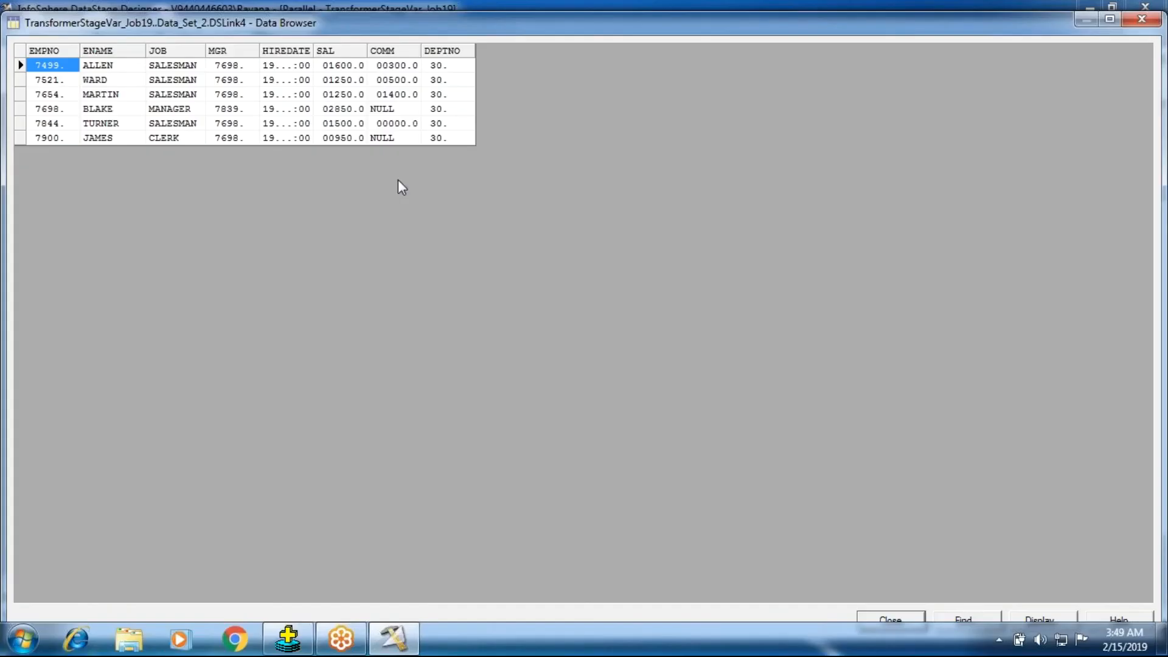
{"action": "left_click", "coordinate": [448, 80]}
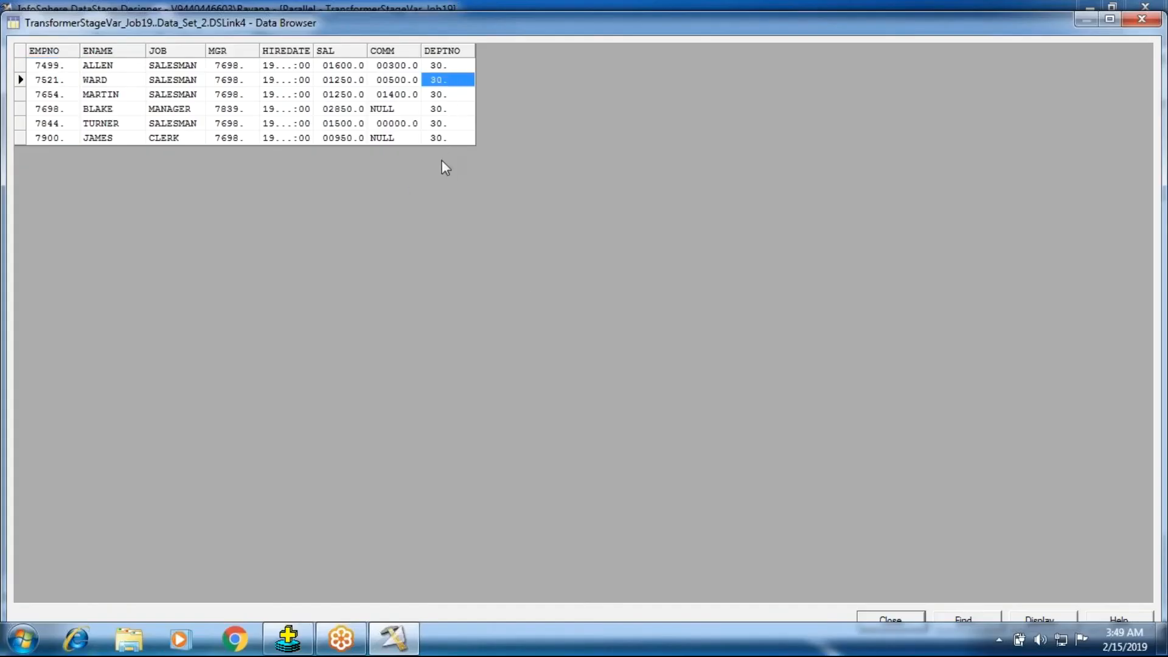
{"action": "left_click", "coordinate": [923, 623]}
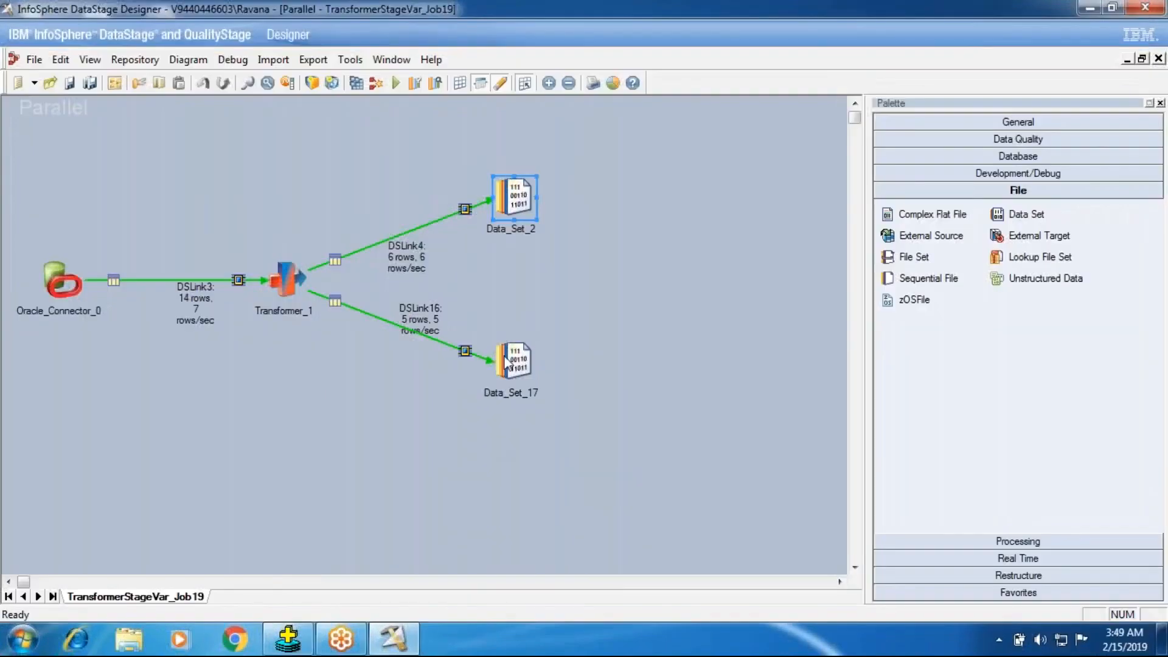
Step: View the DSLink16 data in Data_Set_17 from its stage properties
{"action": "left_click", "coordinate": [522, 353]}
{"action": "double_click", "coordinate": [524, 350]}
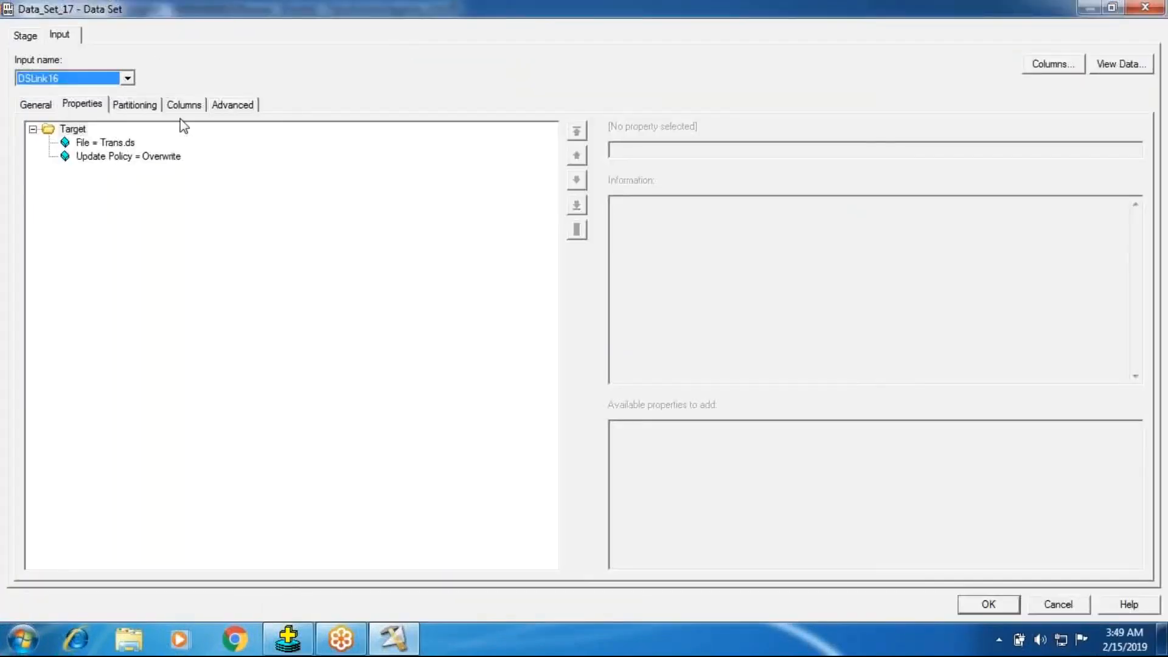
{"action": "left_click", "coordinate": [1109, 64]}
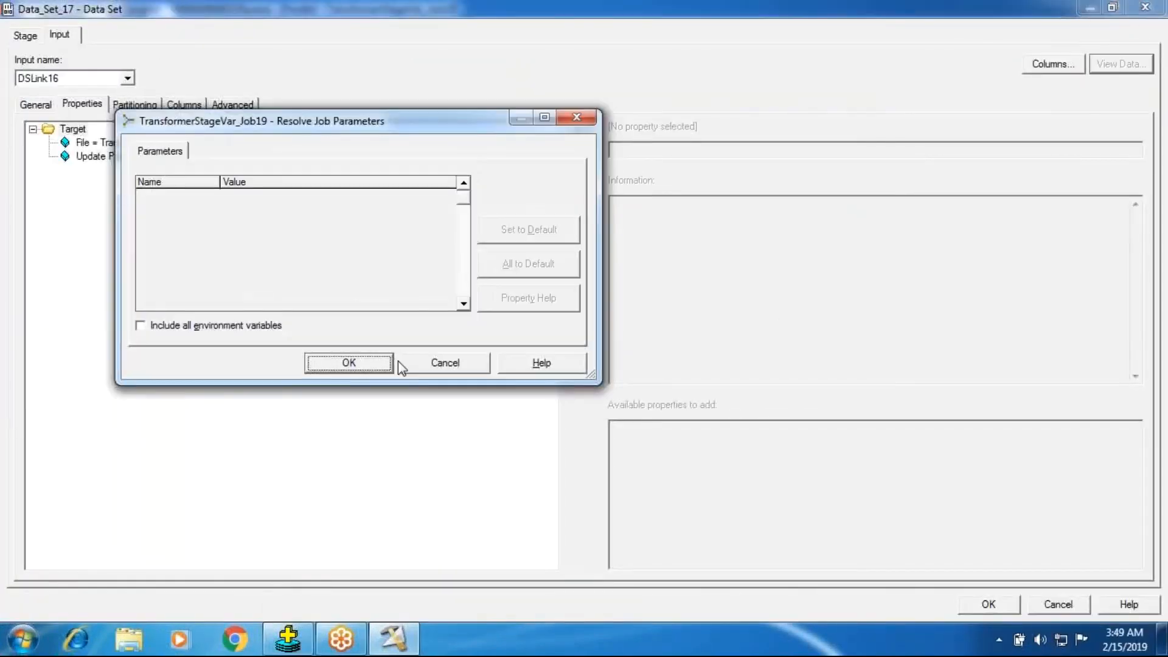
{"action": "left_click", "coordinate": [326, 367]}
{"action": "left_click", "coordinate": [726, 278]}
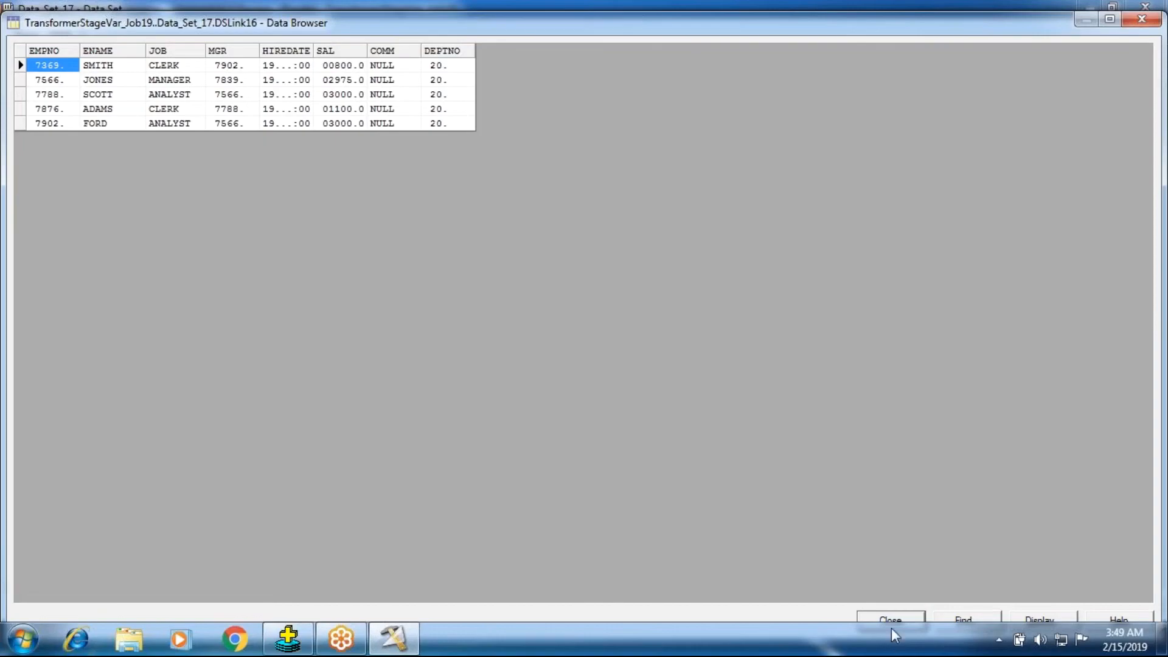
{"action": "left_click", "coordinate": [889, 617]}
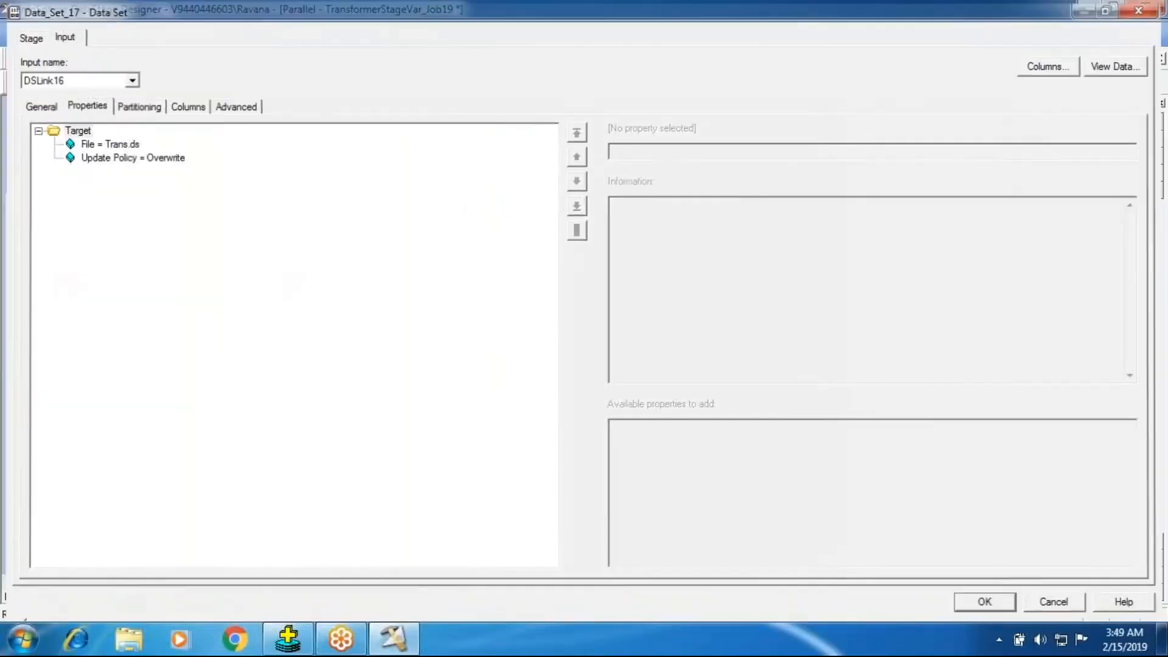
{"action": "left_click", "coordinate": [986, 603]}
Step: Open Transformer_1 and clear the whole derivation expression of stage variable SvDname
{"action": "double_click", "coordinate": [292, 283]}
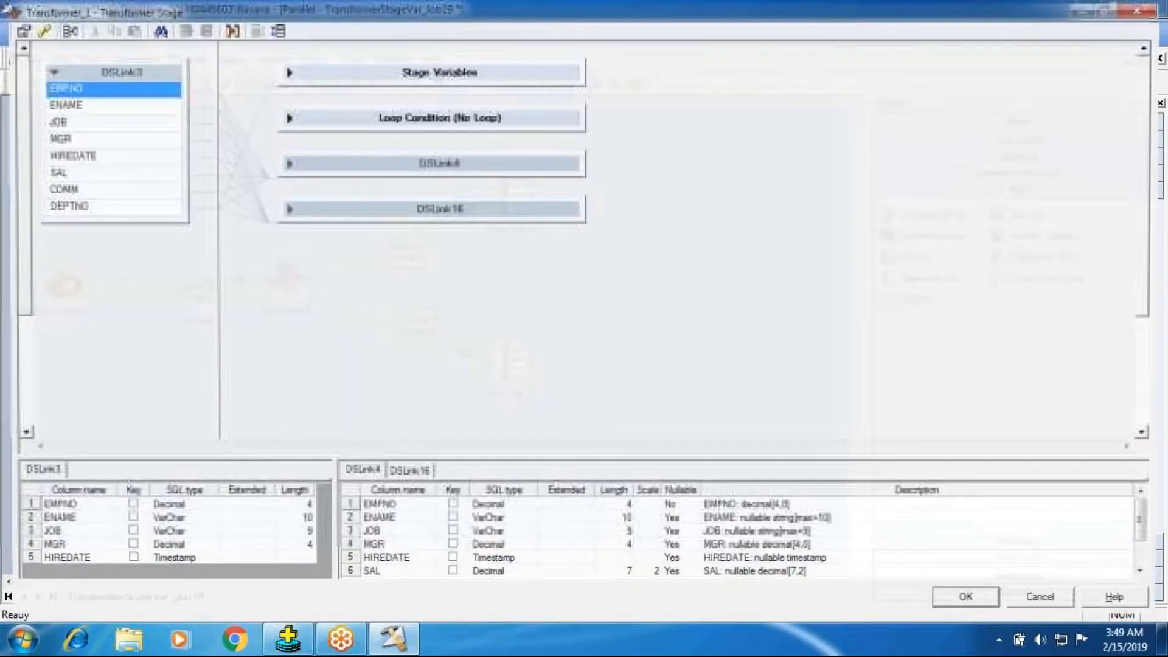
{"action": "left_click", "coordinate": [289, 73]}
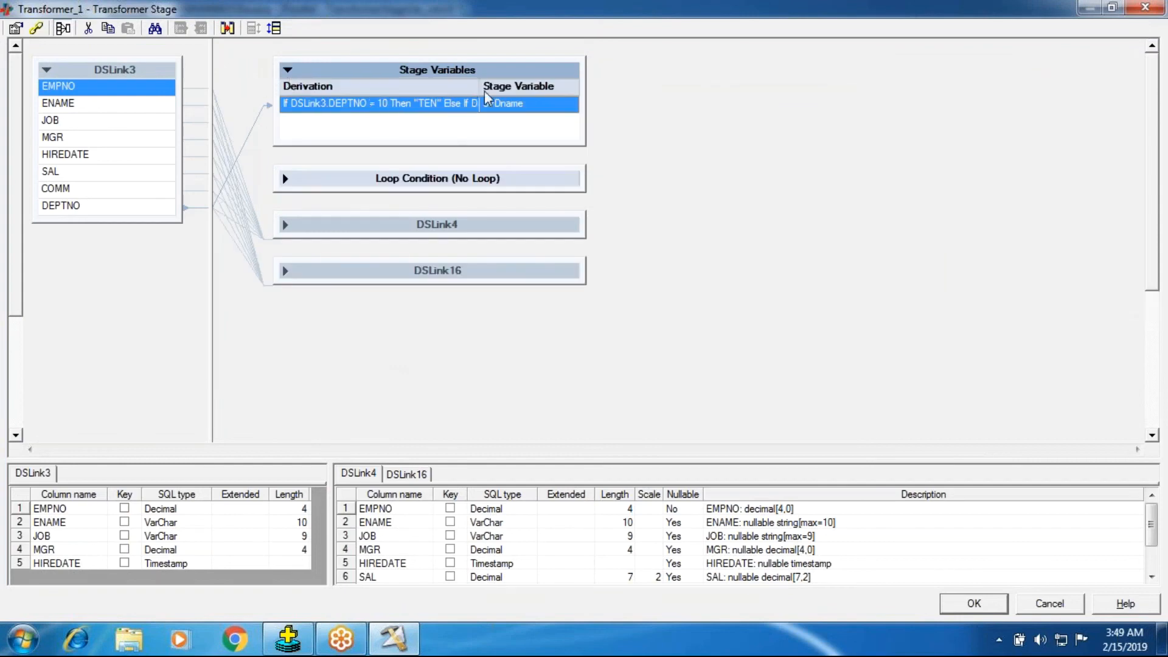
{"action": "double_click", "coordinate": [399, 110]}
{"action": "left_click_drag", "start_coordinate": [448, 126], "coordinate": [386, 99]}
{"action": "left_click", "coordinate": [834, 157]}
{"action": "double_click", "coordinate": [400, 109]}
{"action": "left_click_drag", "start_coordinate": [448, 131], "coordinate": [228, 70]}
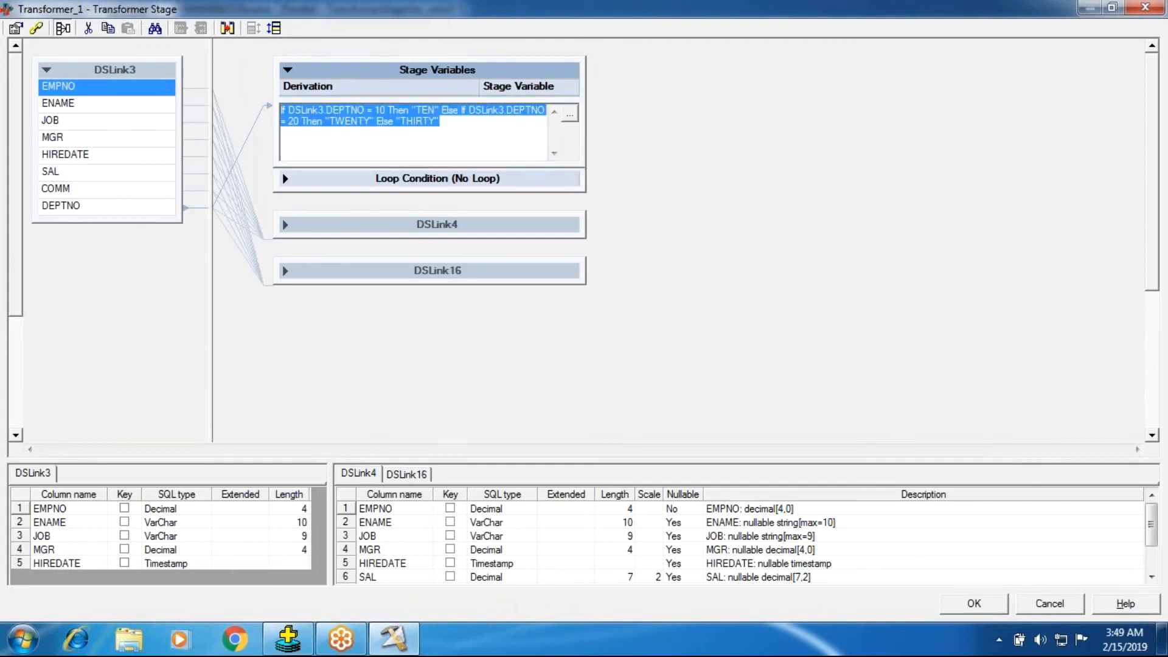
{"action": "key", "text": "Delete"}
{"action": "left_click", "coordinate": [691, 121]}
Step: Delete the stage variable SvDname from Transformer_1 and accept the stage changes
{"action": "right_click", "coordinate": [363, 117]}
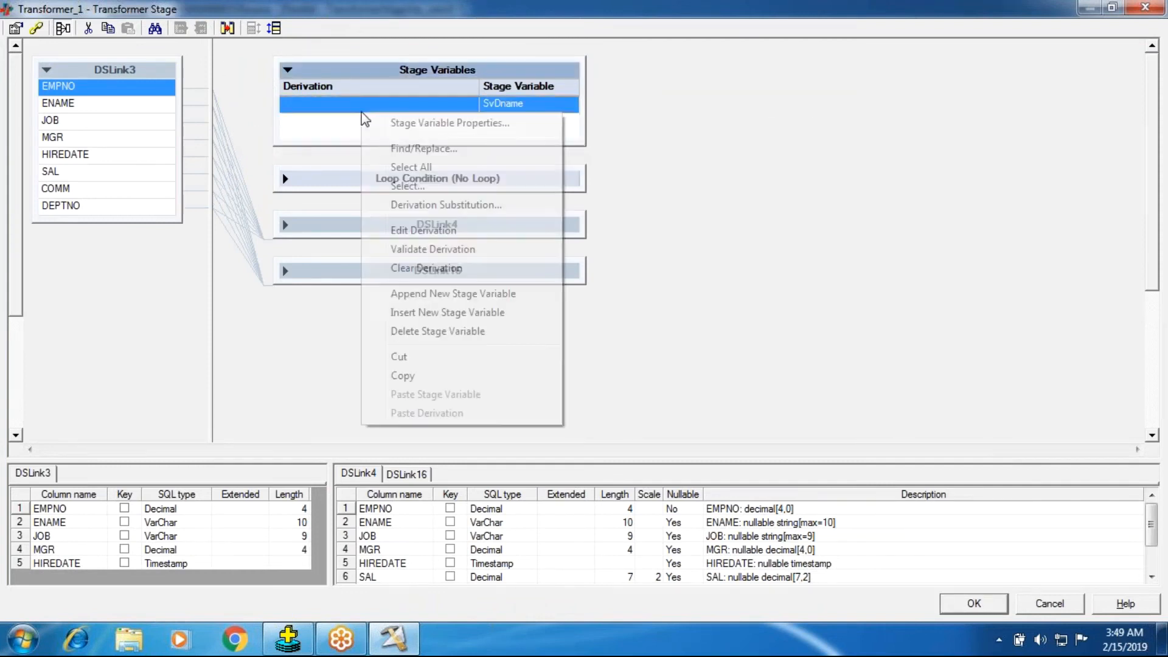
{"action": "left_click", "coordinate": [426, 332]}
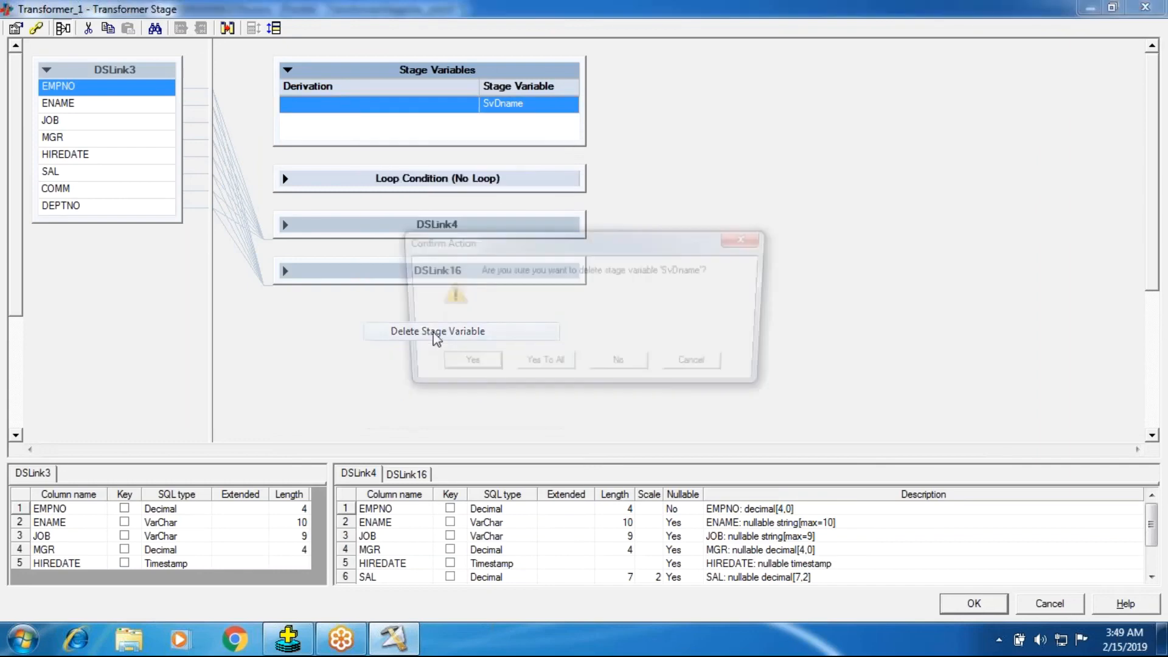
{"action": "left_click", "coordinate": [462, 365]}
{"action": "left_click", "coordinate": [974, 603]}
Step: Save and recompile the job, and highlight the stage the compilation error relates to
{"action": "left_click", "coordinate": [356, 83]}
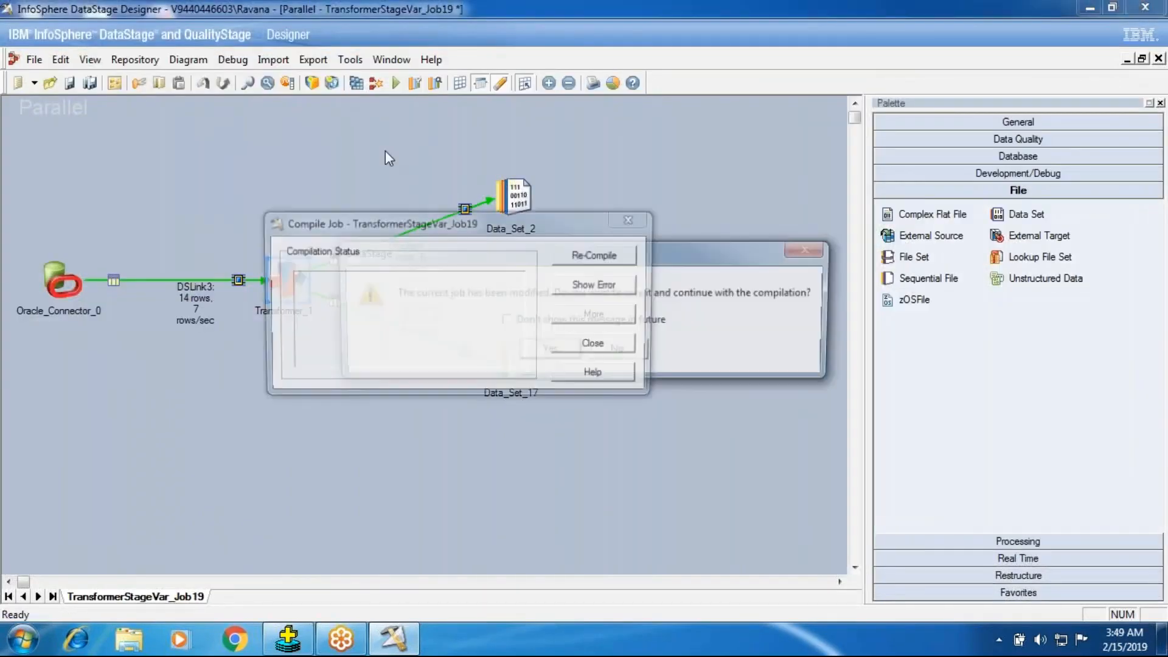
{"action": "left_click", "coordinate": [548, 349]}
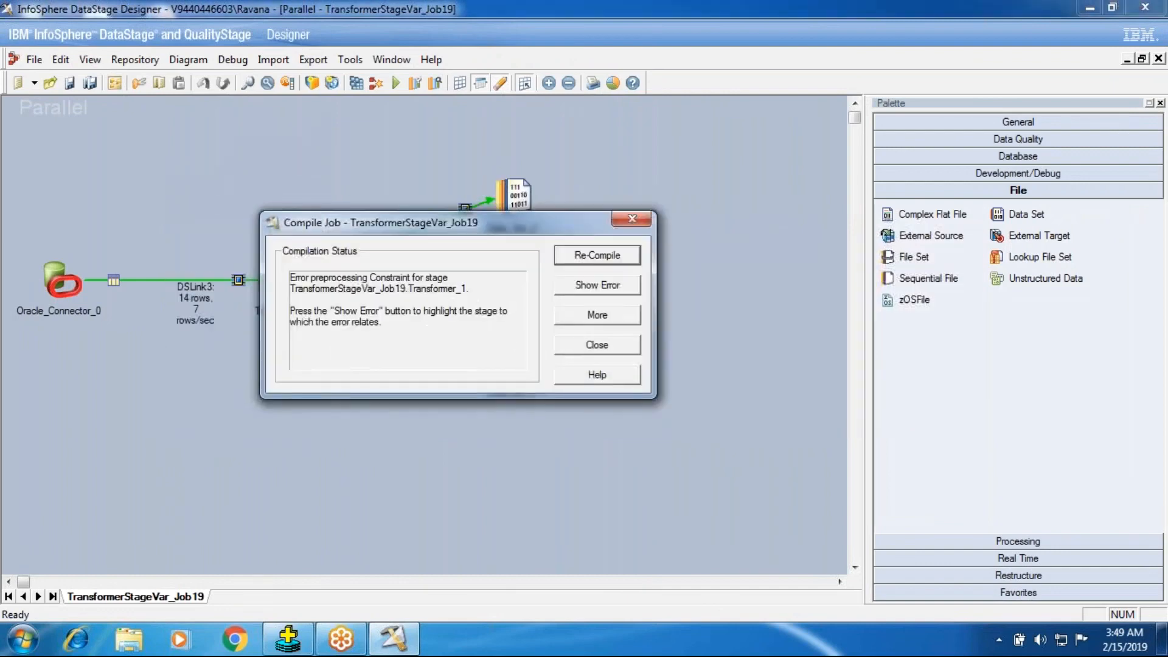
{"action": "left_click", "coordinate": [604, 288]}
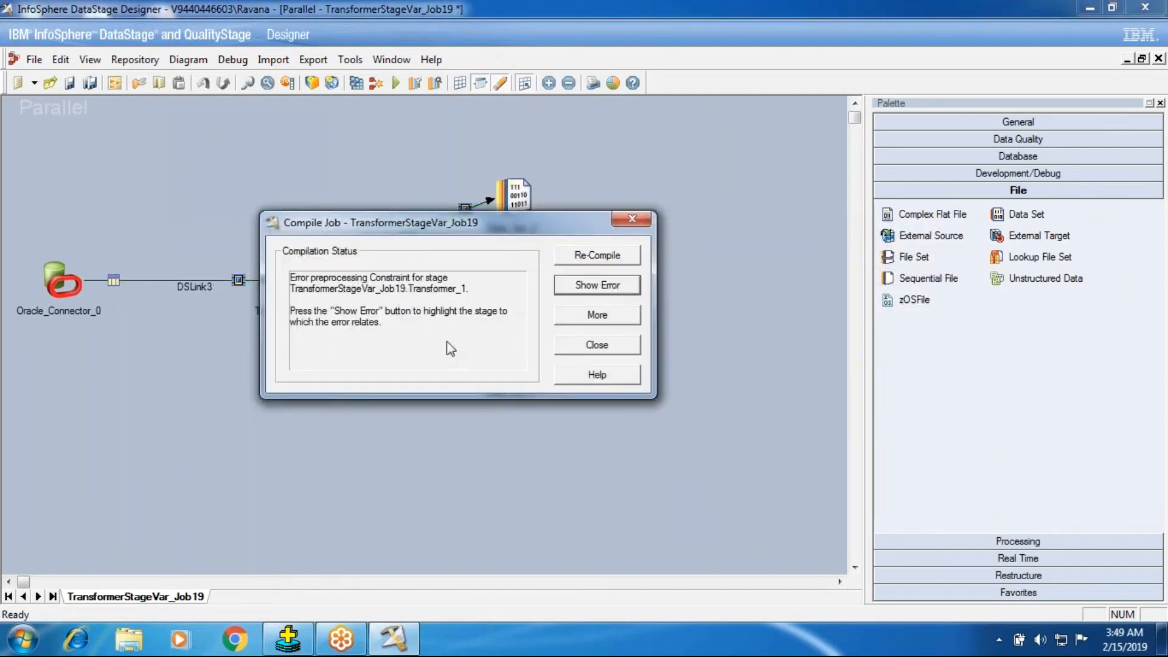
Step: View the detailed message for the Transformer_1 constraint compilation error and close the compile results
{"action": "left_click", "coordinate": [578, 315]}
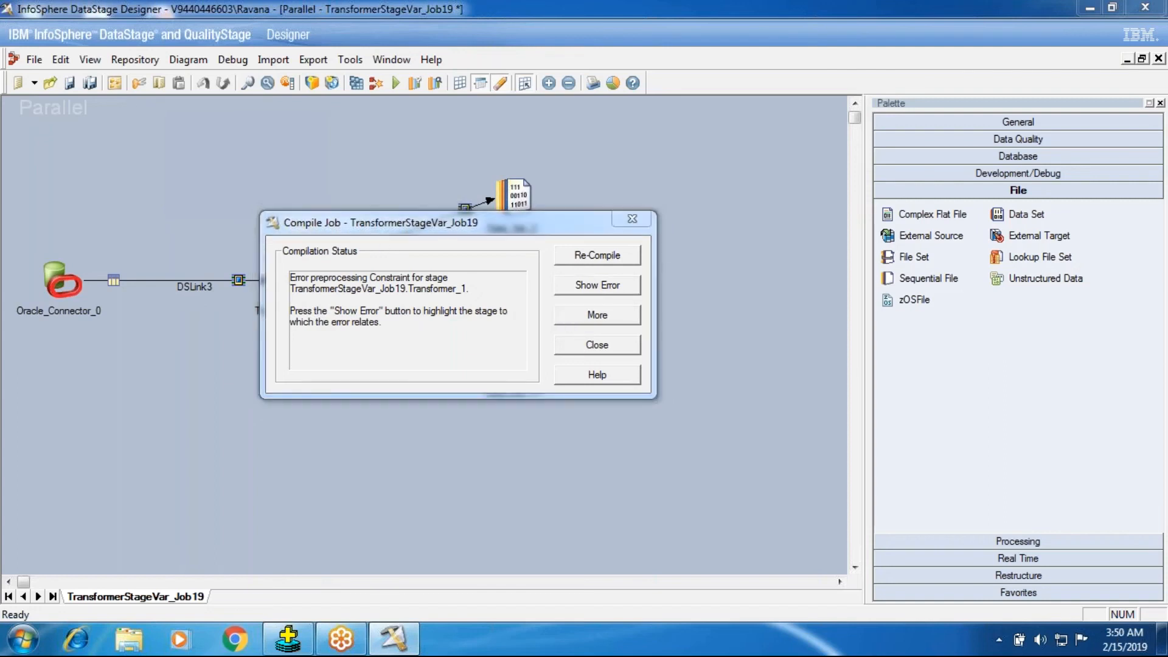
{"action": "left_click_drag", "start_coordinate": [457, 259], "coordinate": [378, 252]}
{"action": "left_click", "coordinate": [976, 599]}
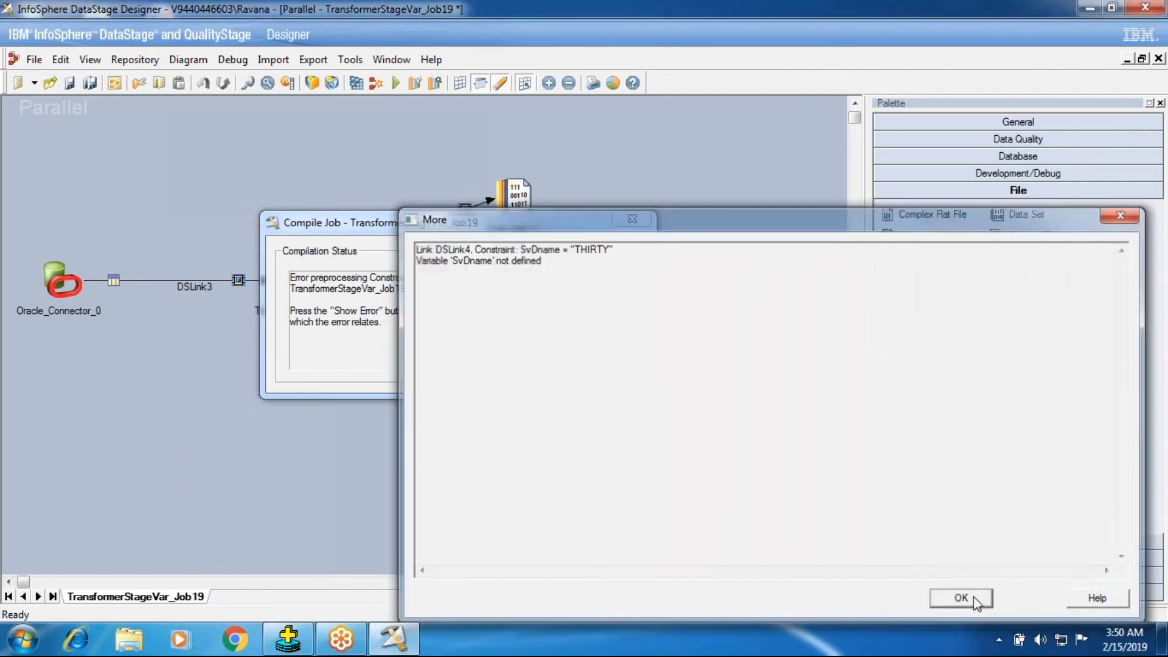
{"action": "left_click", "coordinate": [597, 344]}
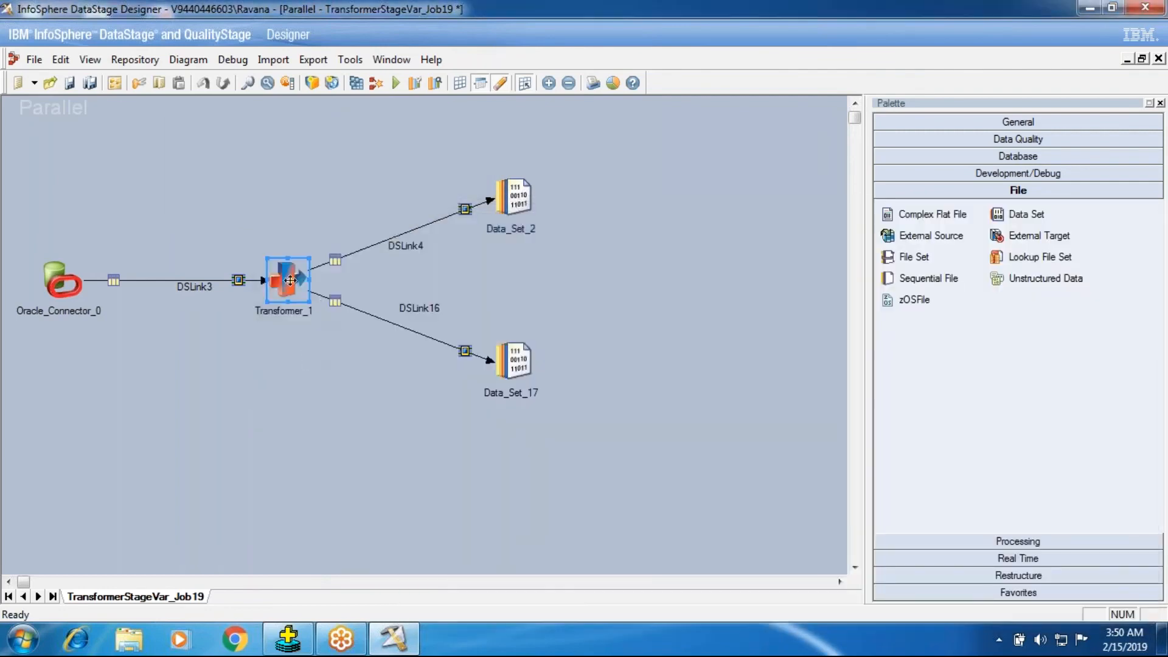
Step: Check the DSLink4 constraint in Transformer_1 and recreate the stage variable SvDname in the stage variable properties
{"action": "double_click", "coordinate": [291, 280]}
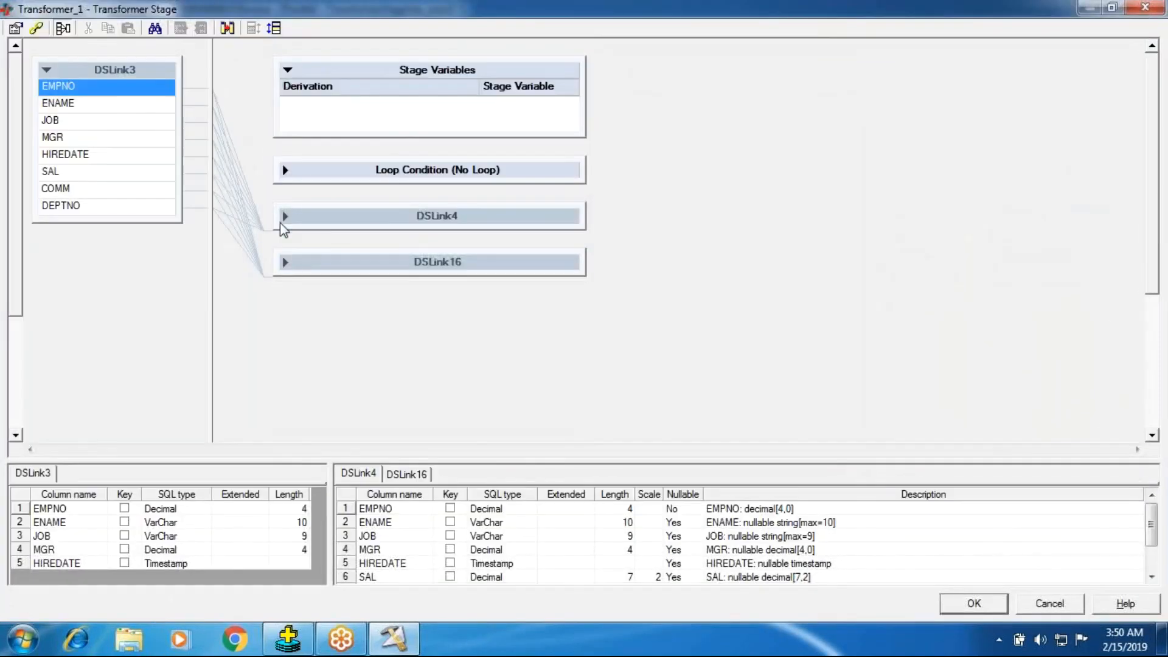
{"action": "left_click", "coordinate": [285, 216]}
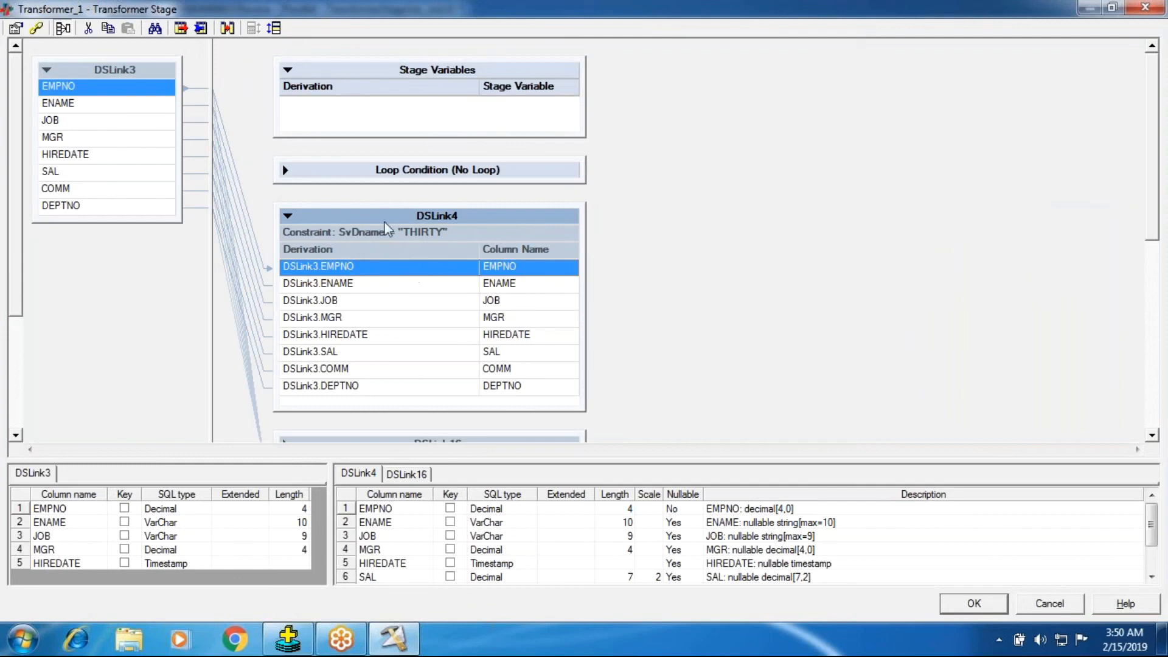
{"action": "right_click", "coordinate": [396, 109]}
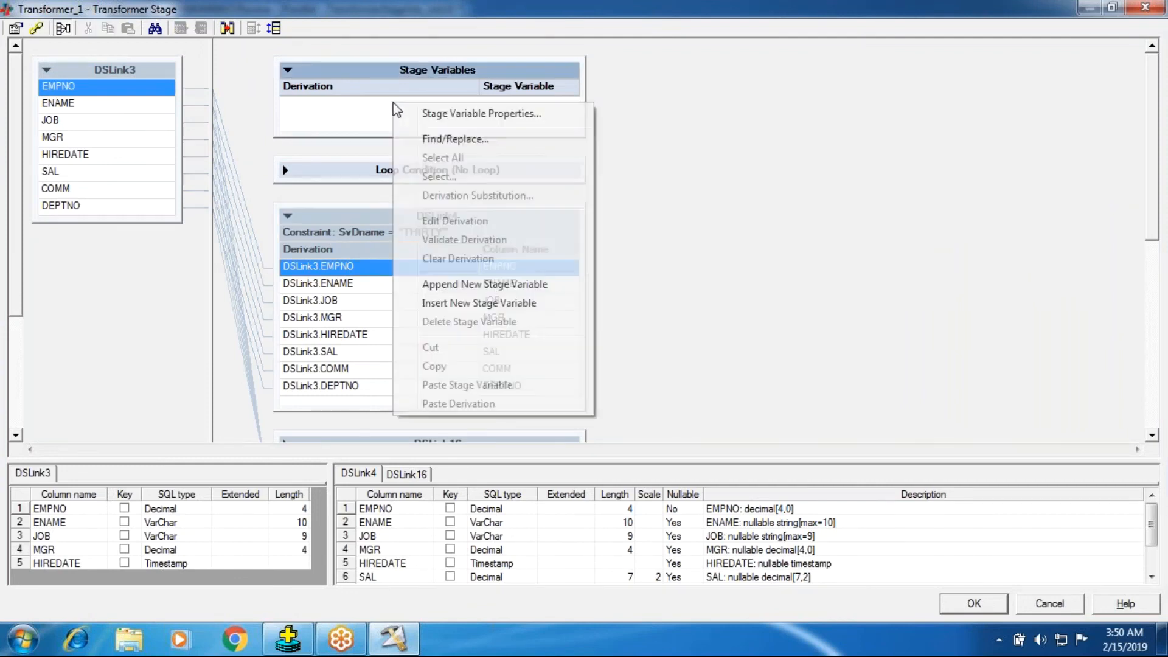
{"action": "left_click", "coordinate": [426, 110]}
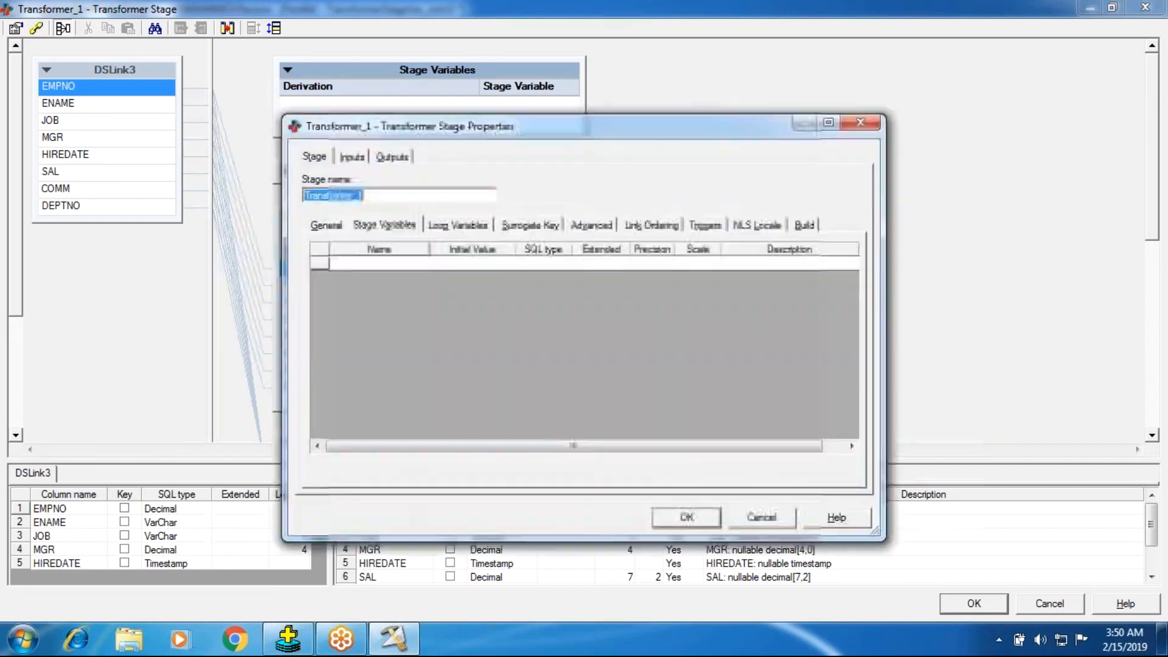
{"action": "left_click", "coordinate": [406, 261]}
{"action": "type", "text": "SvDan"}
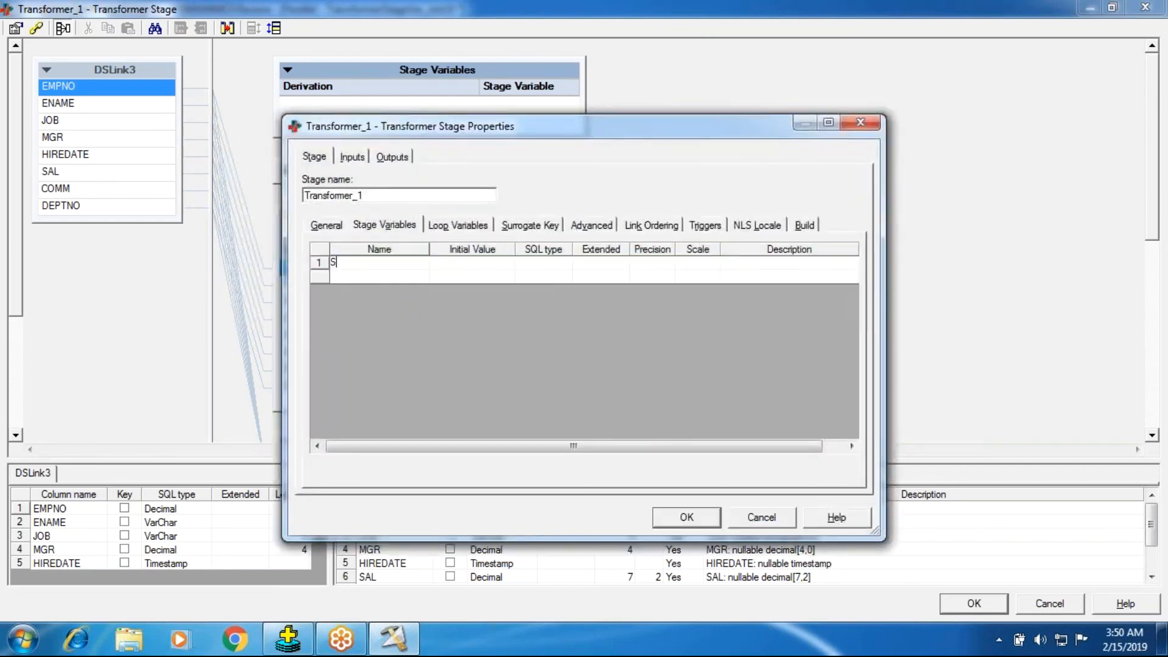
{"action": "key", "text": "BackSpace"}
{"action": "key", "text": "BackSpace"}
{"action": "type", "text": "name"}
{"action": "key", "text": "Return"}
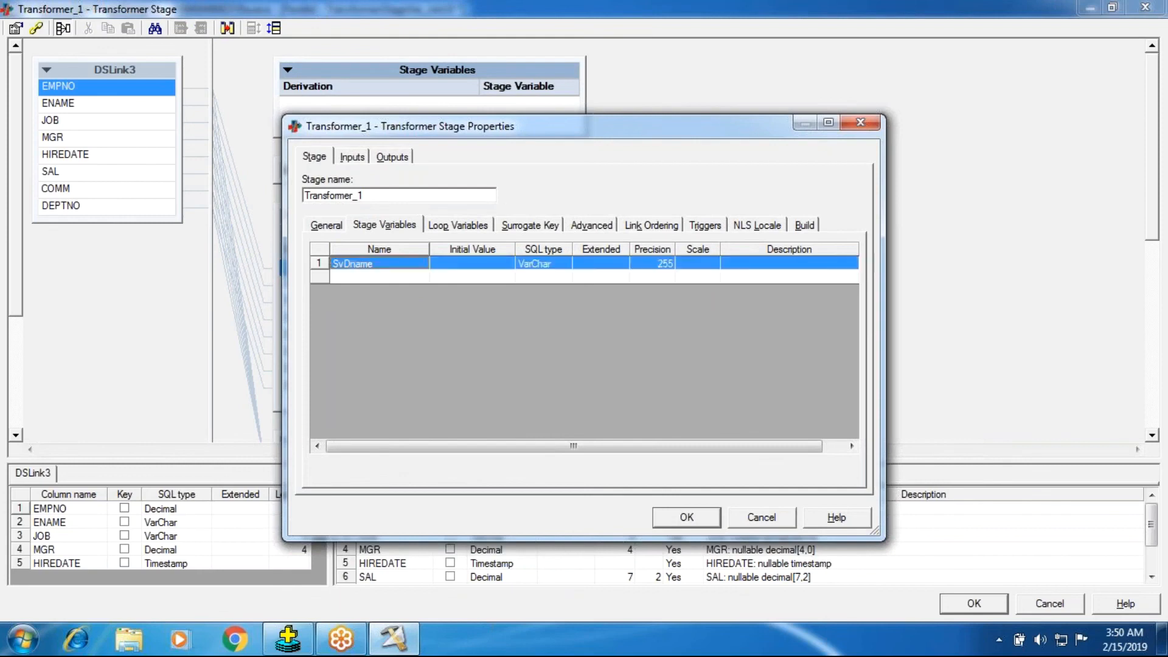
{"action": "left_click", "coordinate": [672, 522]}
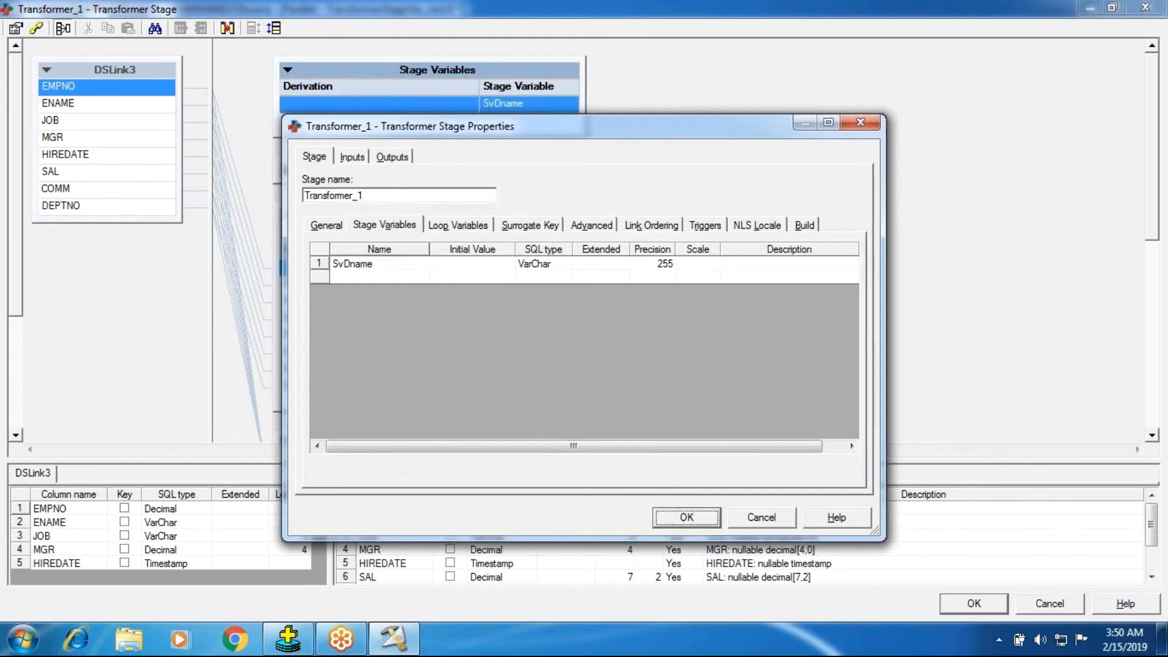
Step: Paste the copied If-Then-Else expression on DSLink3.DEPTNO as the derivation of SvDname and accept the Transformer_1 changes
{"action": "double_click", "coordinate": [399, 109]}
{"action": "type", "text": "If DSLink3.DEPTNO = 10 Then \"TEN\" Else If DSLink3.DEPTNO =20 Then \"TWENTY\" Else \"THIRTY\""}
{"action": "left_click", "coordinate": [761, 347]}
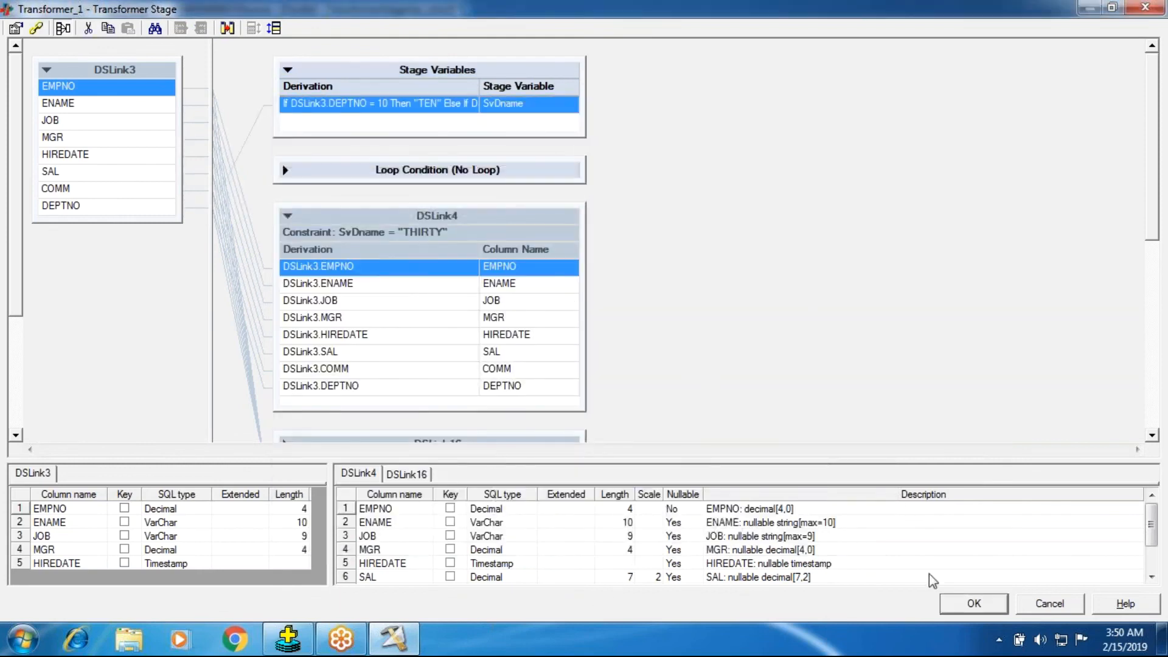
{"action": "left_click", "coordinate": [974, 603]}
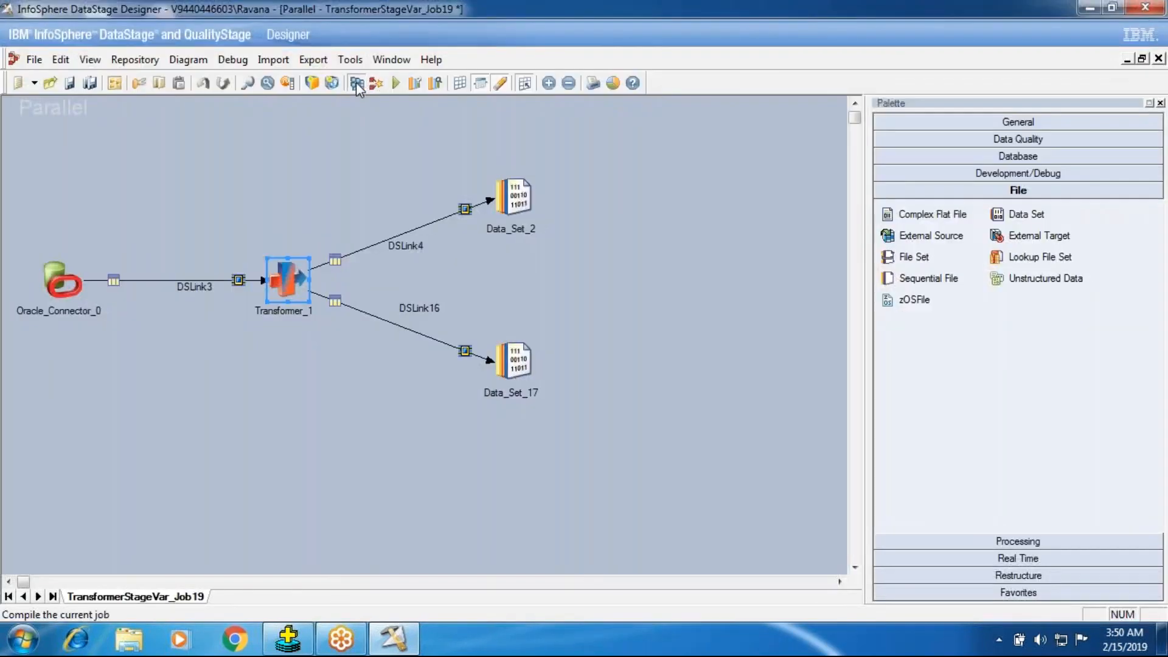
Step: Save and compile TransformerStageVar_Job19, and run it with the preset run options
{"action": "left_click", "coordinate": [356, 82]}
{"action": "left_click", "coordinate": [535, 356]}
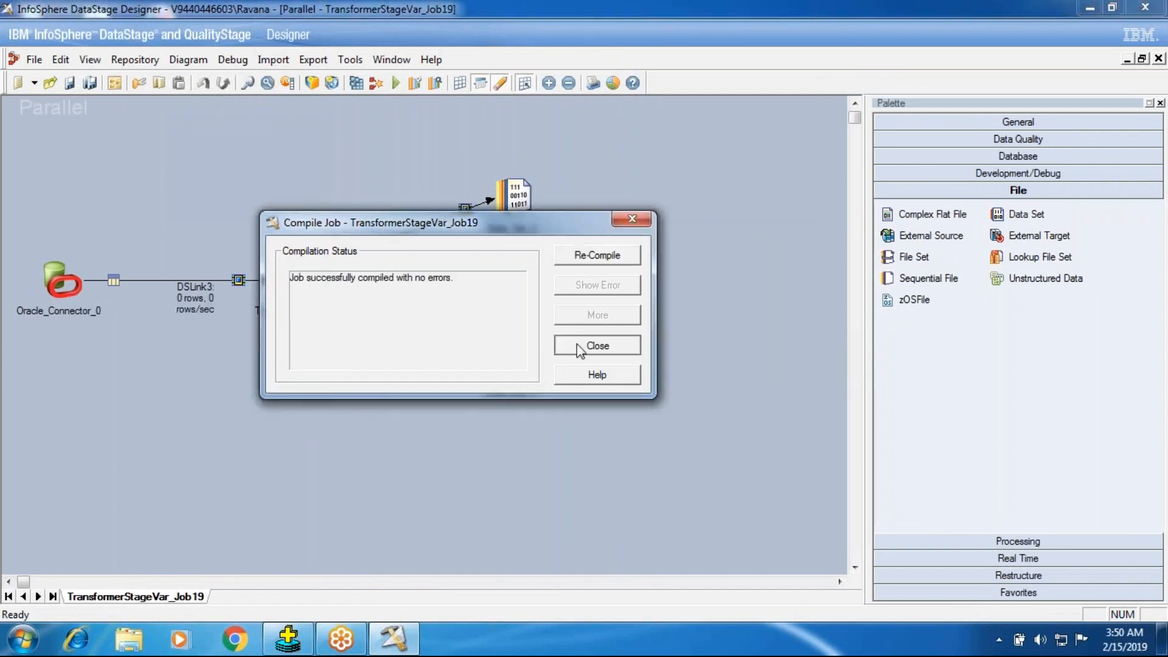
{"action": "left_click", "coordinate": [572, 343]}
{"action": "left_click", "coordinate": [396, 82]}
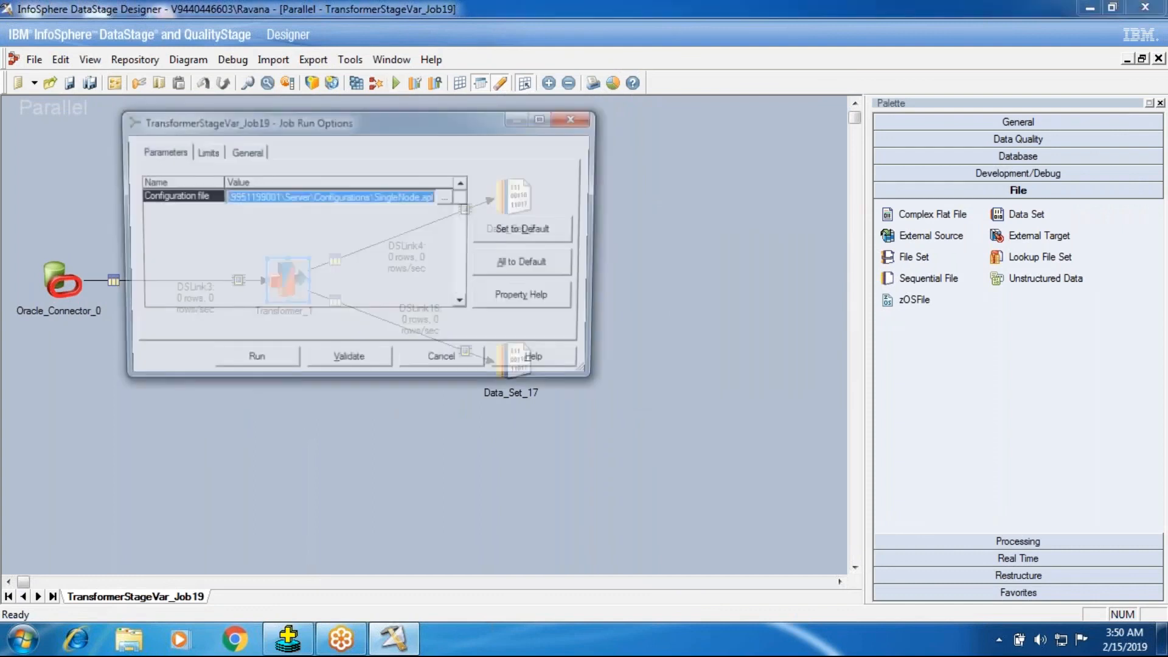
{"action": "left_click", "coordinate": [253, 362]}
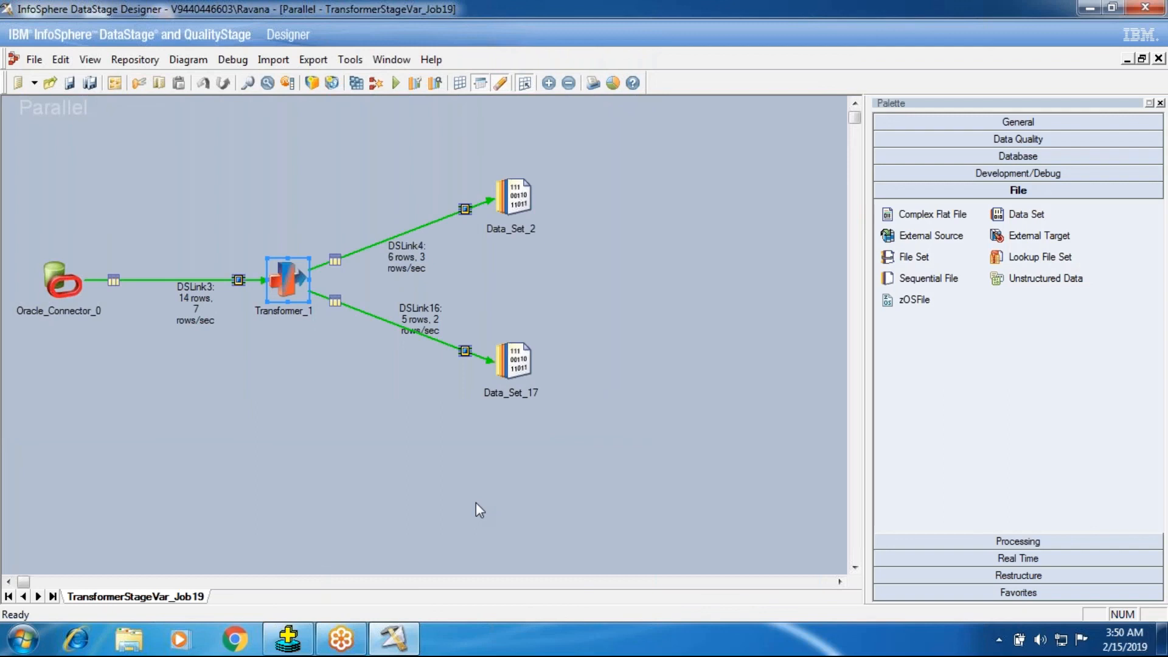
Step: Inspect the row counts on DSLink4 and DSLink16, and review the SvDname derivation and DSLink4 constraint in Transformer_1
{"action": "left_click", "coordinate": [418, 241]}
{"action": "left_click", "coordinate": [418, 320]}
{"action": "left_click", "coordinate": [312, 313]}
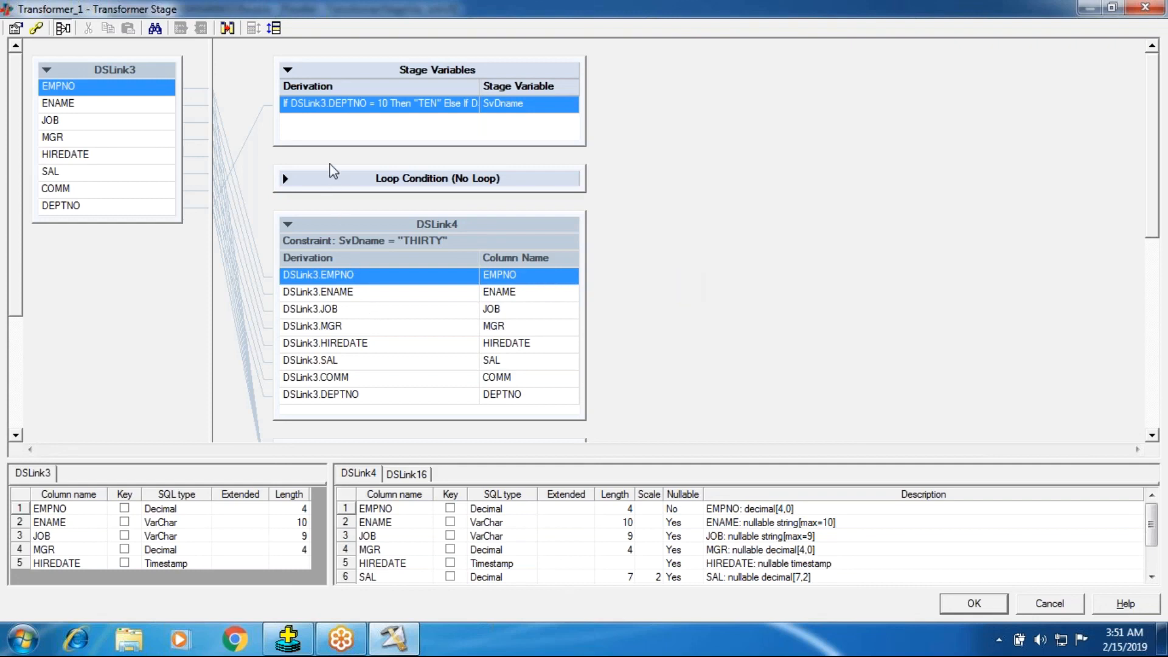
{"action": "left_click", "coordinate": [956, 610]}
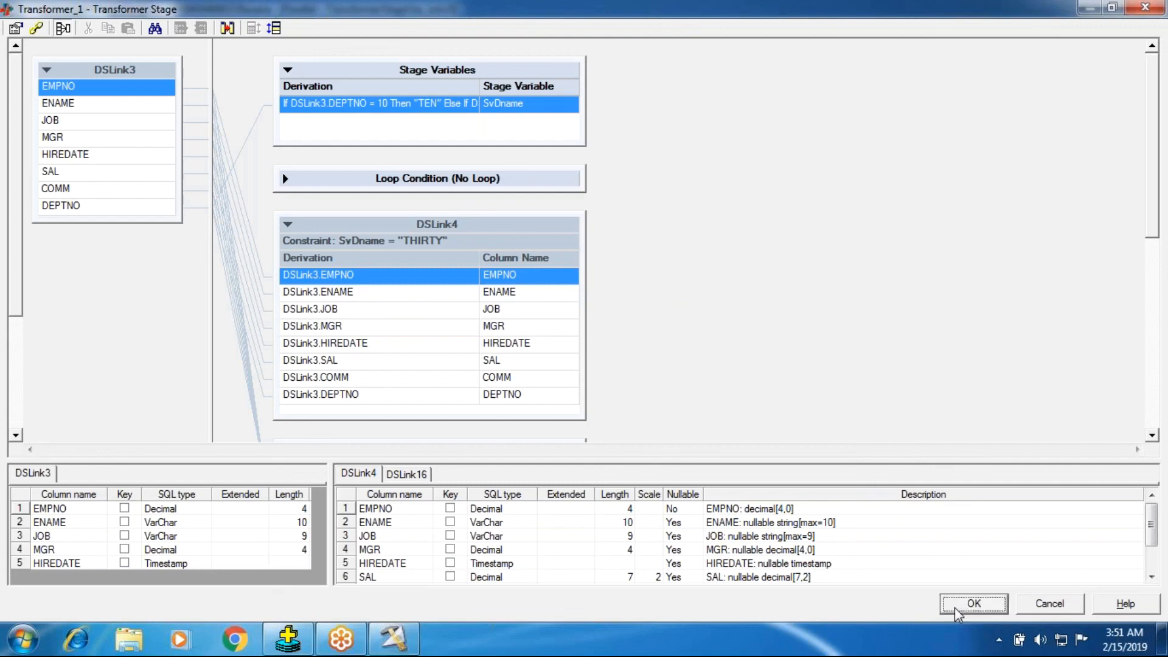